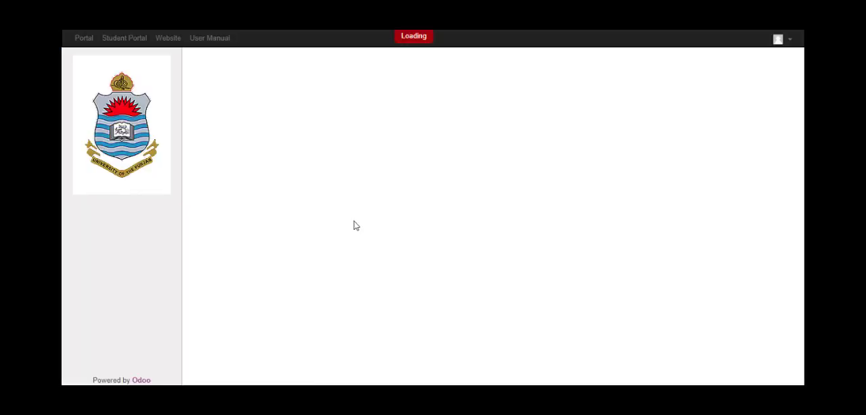
# Create a new ORIC case in the Student Portal and start its work in progress
pyautogui.click(126, 39)
pyautogui.scroll(-2, 159, 286)
pyautogui.scroll(-2, 159, 286)
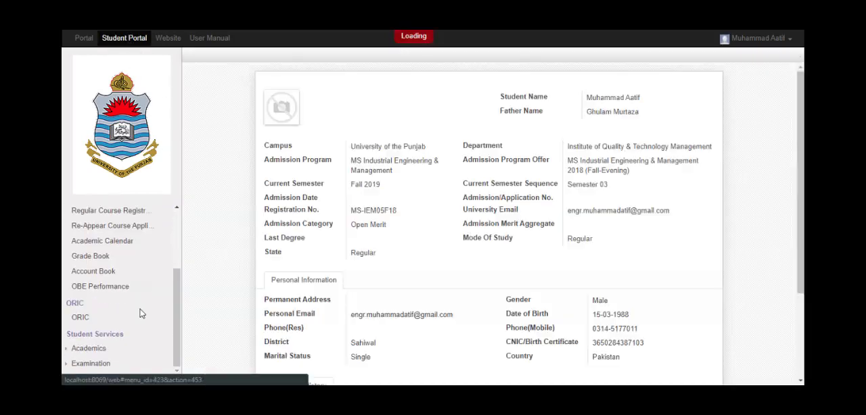
pyautogui.click(120, 321)
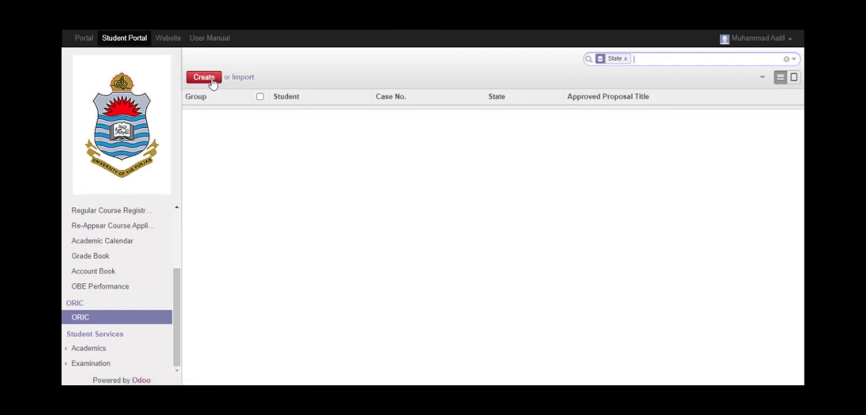
pyautogui.click(204, 77)
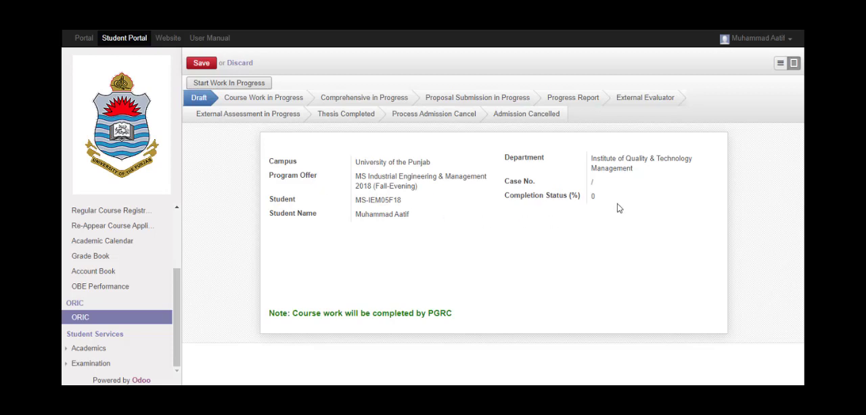
pyautogui.click(237, 88)
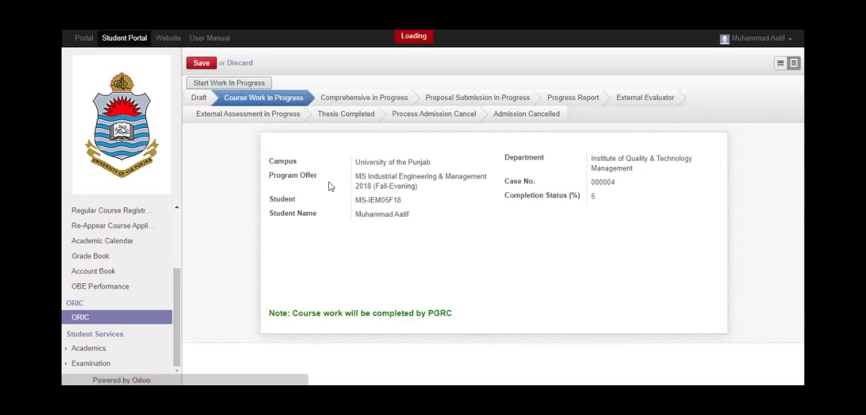
# Review the case's course work list, course work summary, university policy and completion status
pyautogui.scroll(-5, 330, 187)
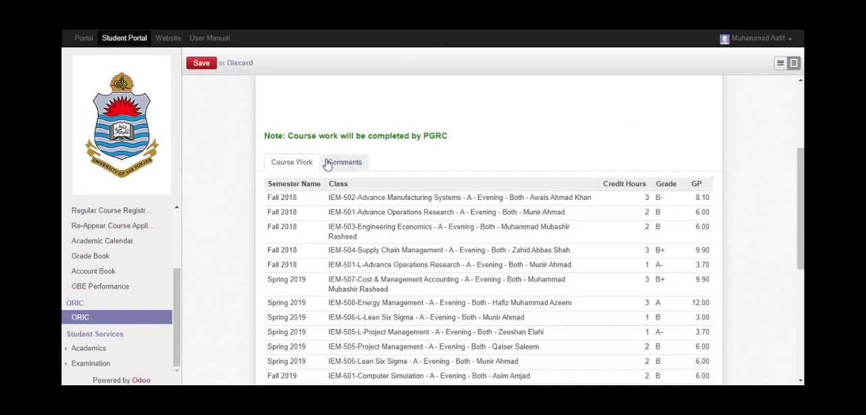
pyautogui.scroll(3, 338, 162)
pyautogui.scroll(-5, 353, 181)
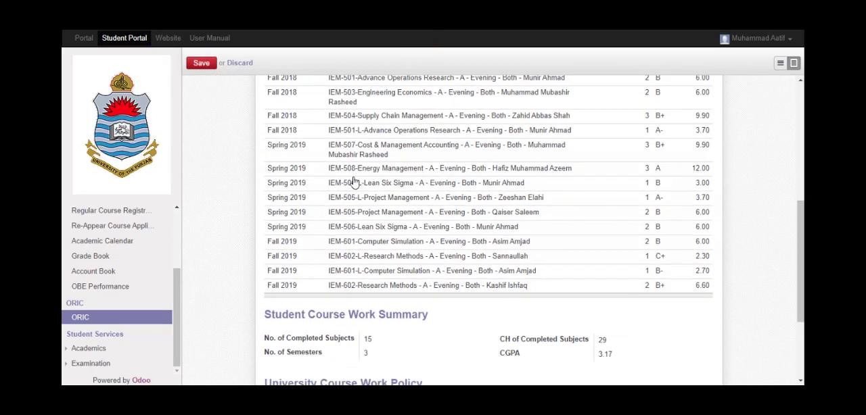
pyautogui.scroll(-3, 352, 182)
pyautogui.scroll(5, 426, 207)
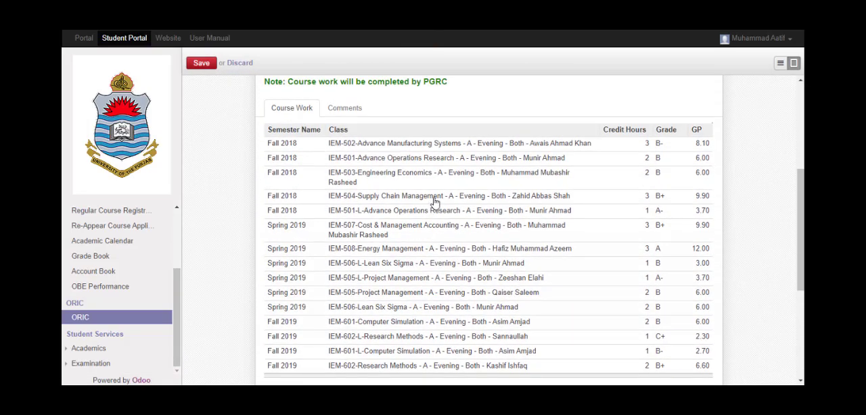
pyautogui.scroll(3, 434, 200)
pyautogui.scroll(-3, 342, 189)
pyautogui.scroll(-4, 457, 186)
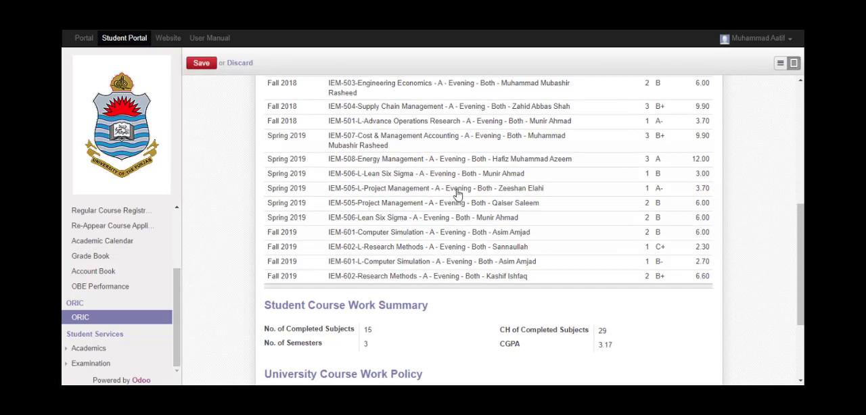
pyautogui.scroll(3, 458, 208)
pyautogui.scroll(3, 460, 206)
pyautogui.scroll(-6, 459, 207)
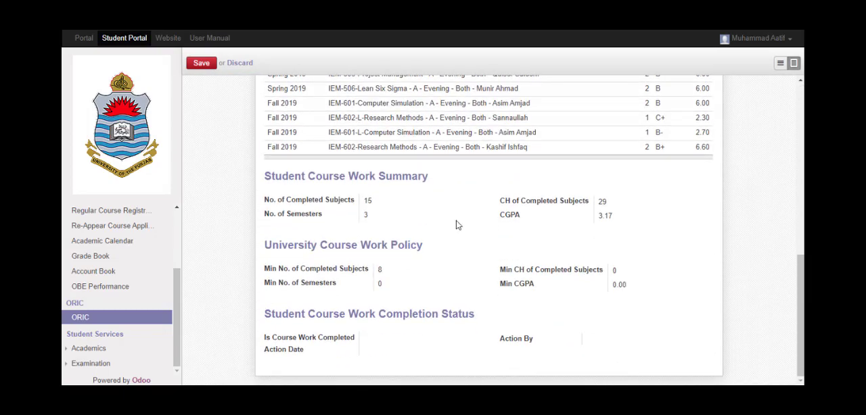
pyautogui.click(367, 214)
pyautogui.write('3')
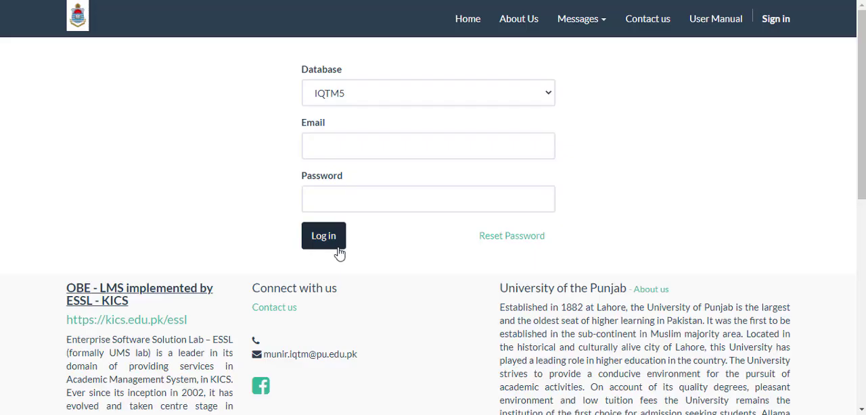
# Log in to the IQTM5 database with the saved staff e-mail and account password
pyautogui.click(333, 153)
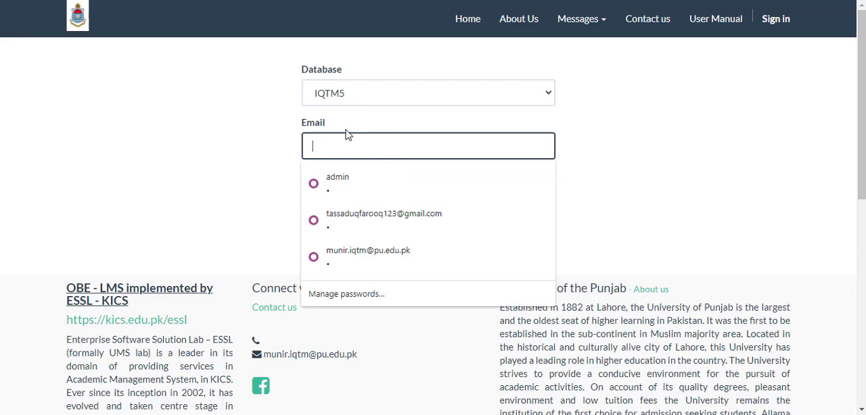
pyautogui.press('Down')
pyautogui.press('Down')
pyautogui.press('Down')
pyautogui.press('Return')
pyautogui.press('Tab')
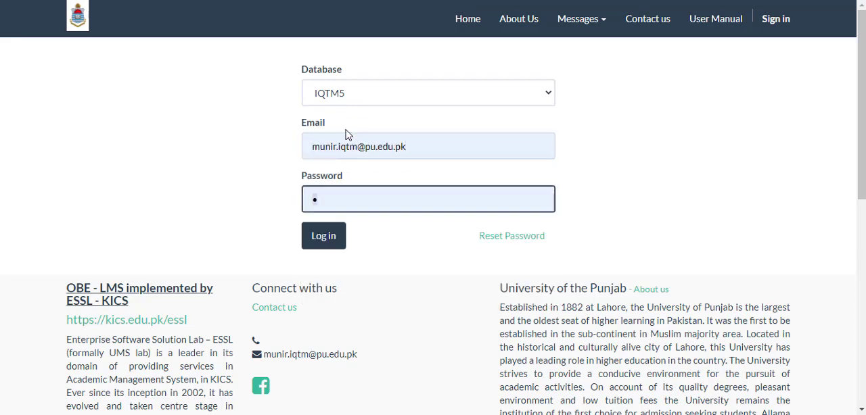
pyautogui.press('Return')
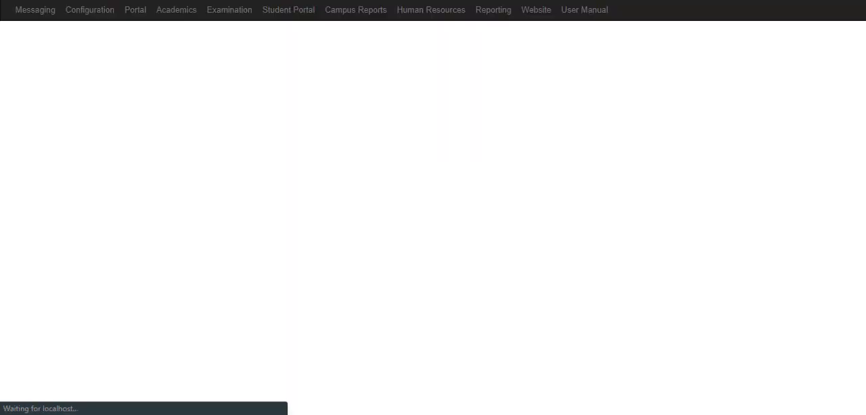
# Open the second student's ORIC case from the Course Work in Progress group in Academics
pyautogui.click(179, 17)
pyautogui.scroll(-5, 97, 251)
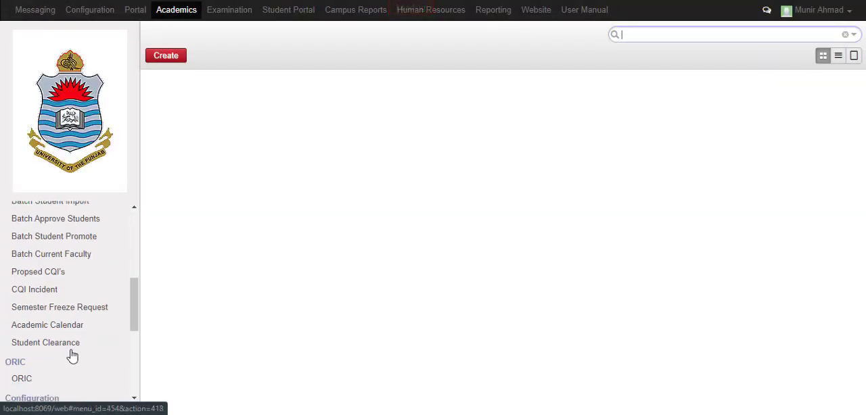
pyautogui.click(42, 377)
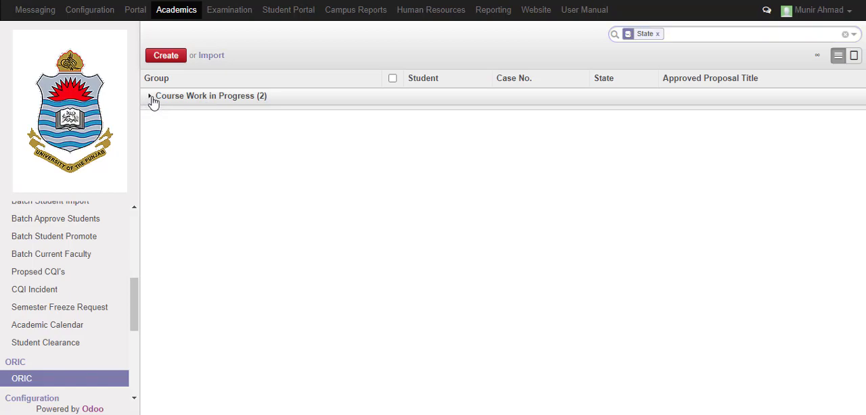
pyautogui.click(153, 100)
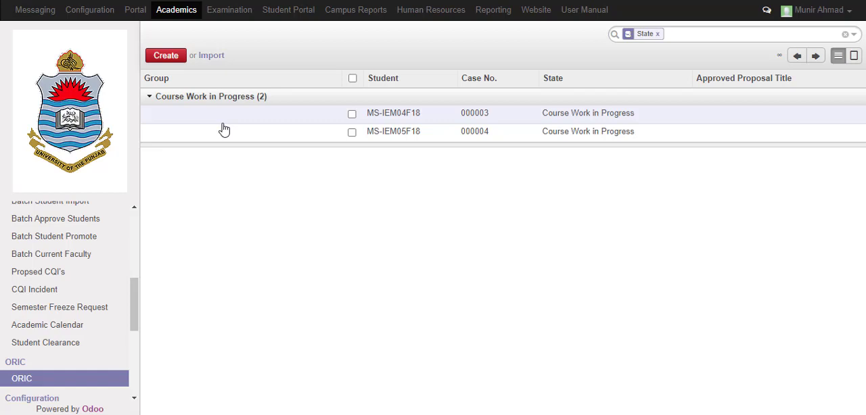
pyautogui.click(416, 136)
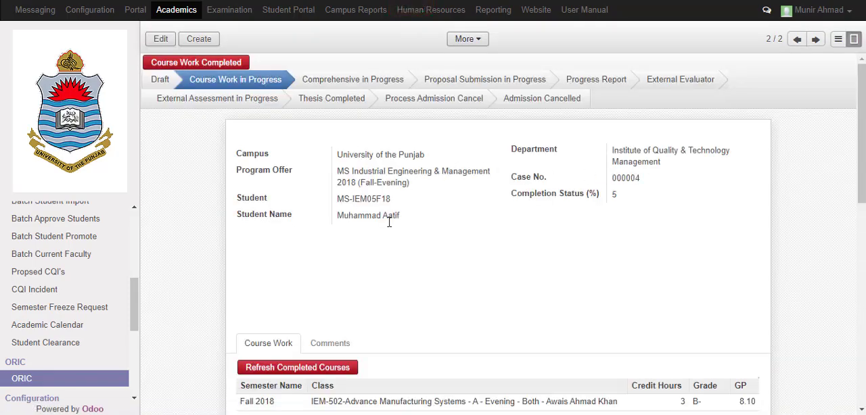
# Examine the student's completed courses, course work summary and the university course work policy
pyautogui.scroll(-1, 388, 232)
pyautogui.scroll(-1, 388, 232)
pyautogui.scroll(3, 425, 124)
pyautogui.scroll(-3, 330, 140)
pyautogui.scroll(-2, 330, 140)
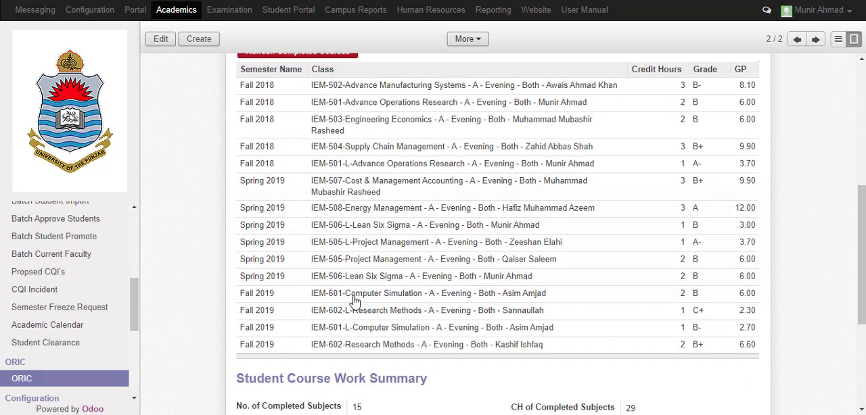
pyautogui.scroll(-3, 405, 168)
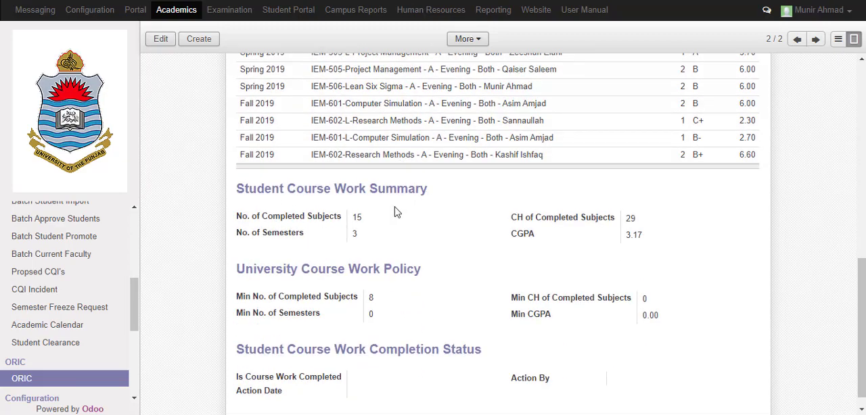
pyautogui.scroll(5, 414, 191)
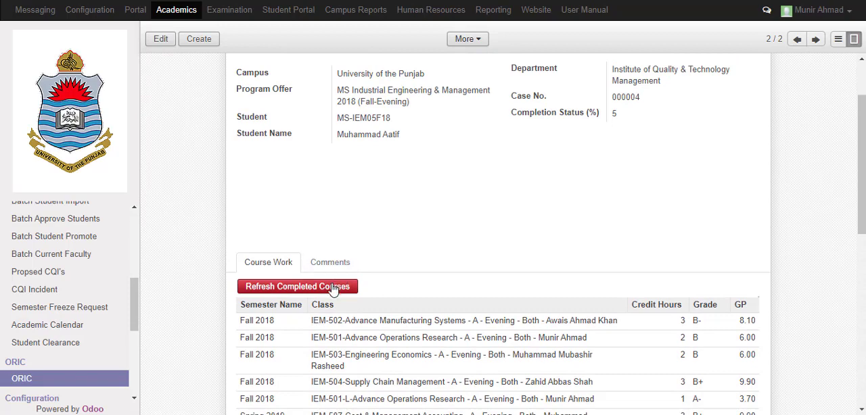
# Refresh the completed courses in the student's case and mark the course work as completed
pyautogui.scroll(-2, 332, 289)
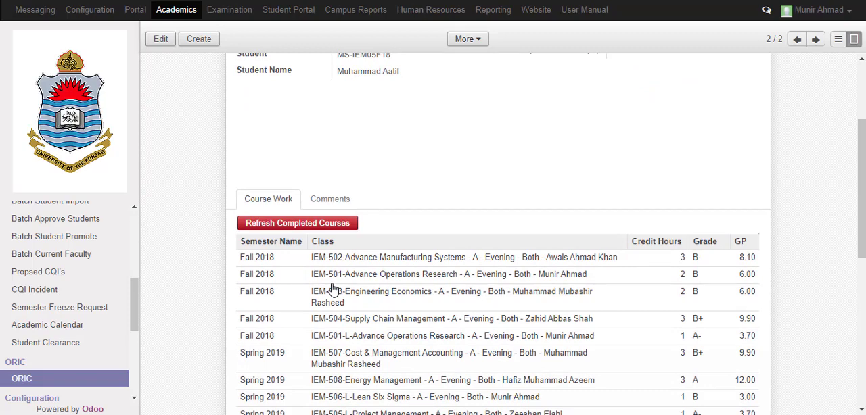
pyautogui.click(310, 226)
pyautogui.click(310, 226)
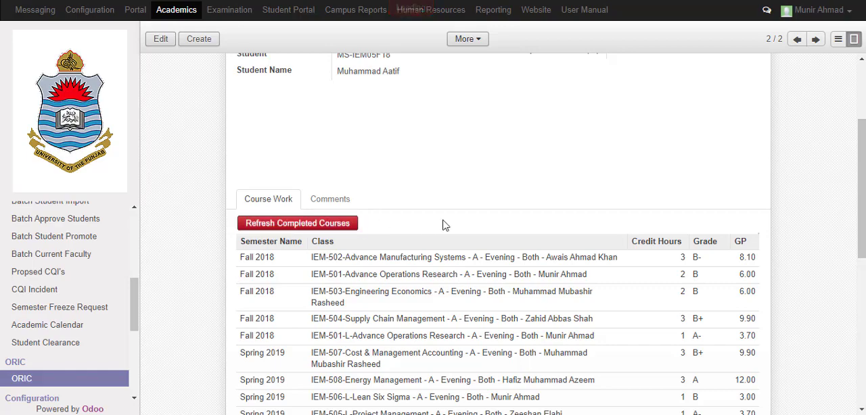
pyautogui.scroll(3, 415, 143)
pyautogui.scroll(-2, 416, 150)
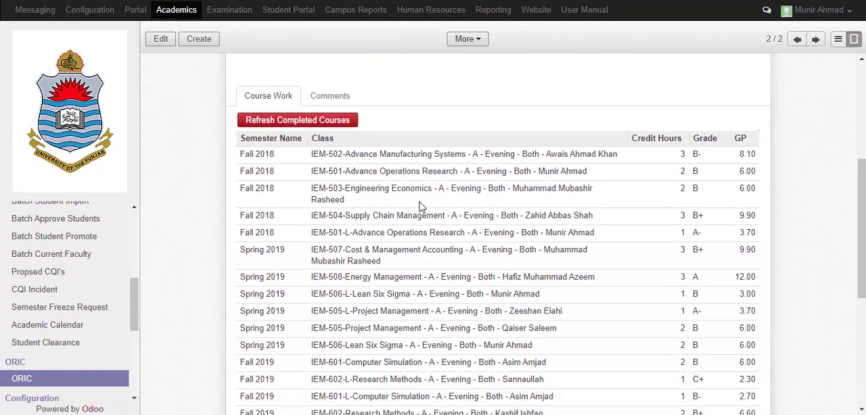
pyautogui.scroll(3, 417, 191)
pyautogui.scroll(2, 417, 192)
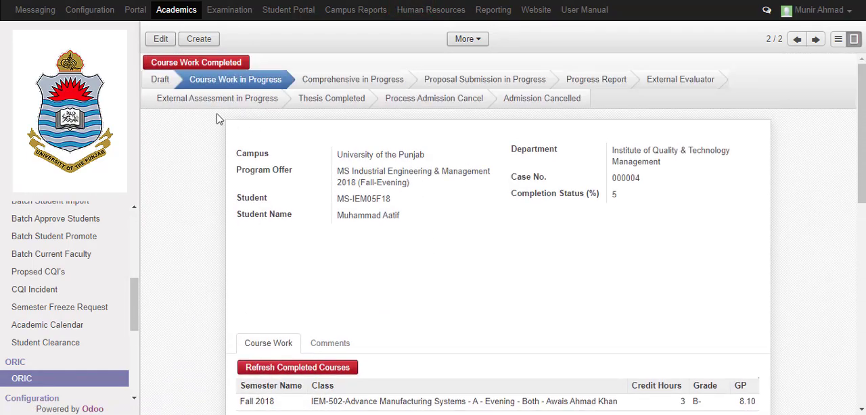
pyautogui.click(228, 64)
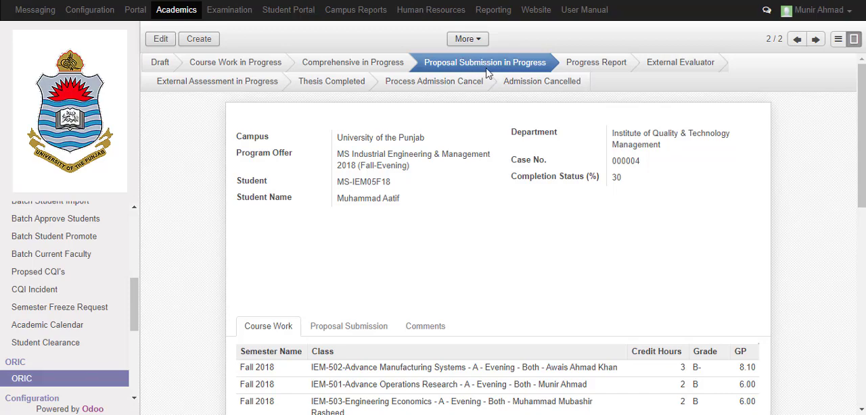
# Open the student's case for editing and show its Proposal Submission section
pyautogui.scroll(-5, 473, 95)
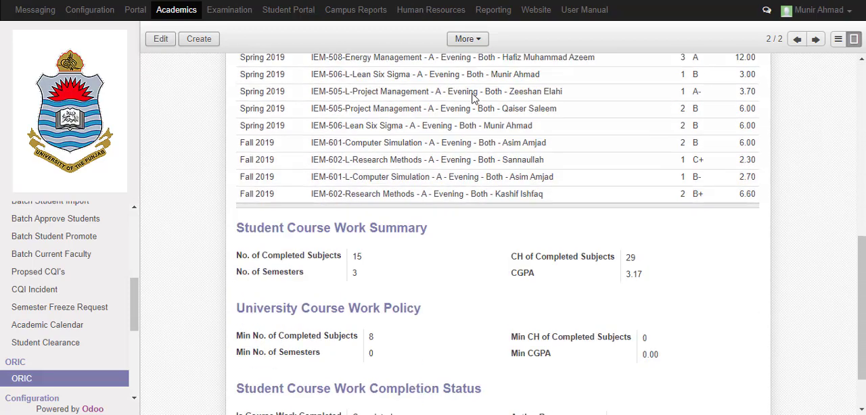
pyautogui.scroll(-1, 473, 94)
pyautogui.scroll(10, 474, 94)
pyautogui.click(160, 41)
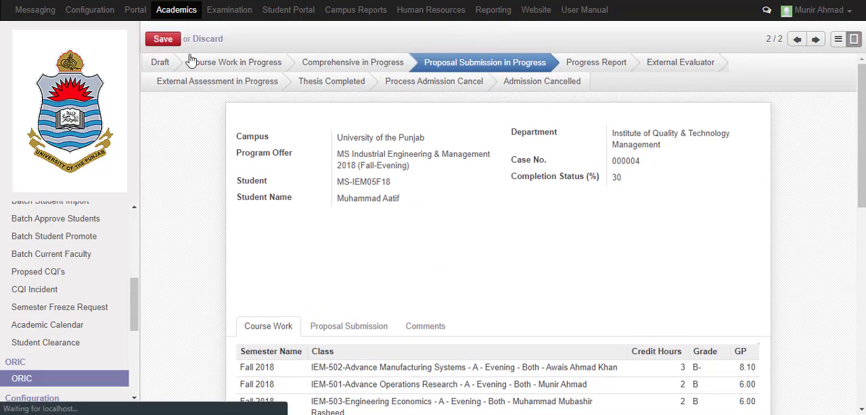
pyautogui.scroll(-3, 304, 169)
pyautogui.click(355, 201)
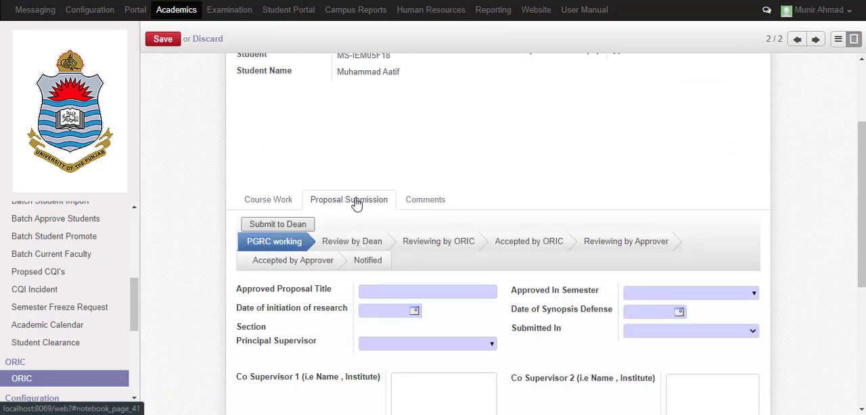
# Enter "Approved Proposal Title" as the approved proposal title and set the date of initiation of research to 09-11-2020
pyautogui.scroll(-3, 318, 125)
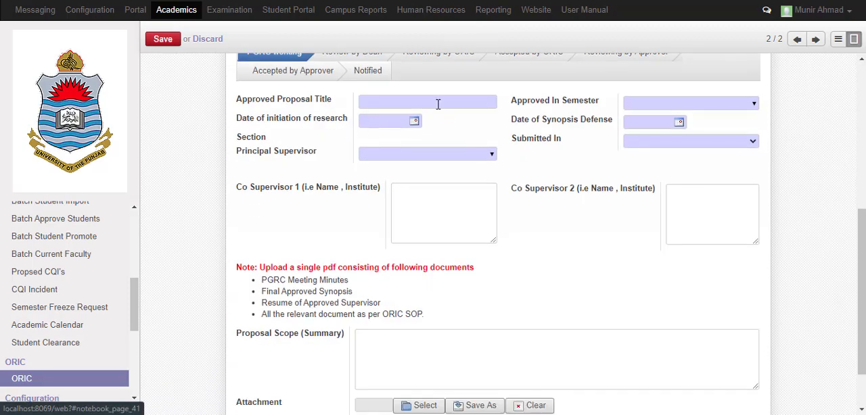
pyautogui.click(438, 104)
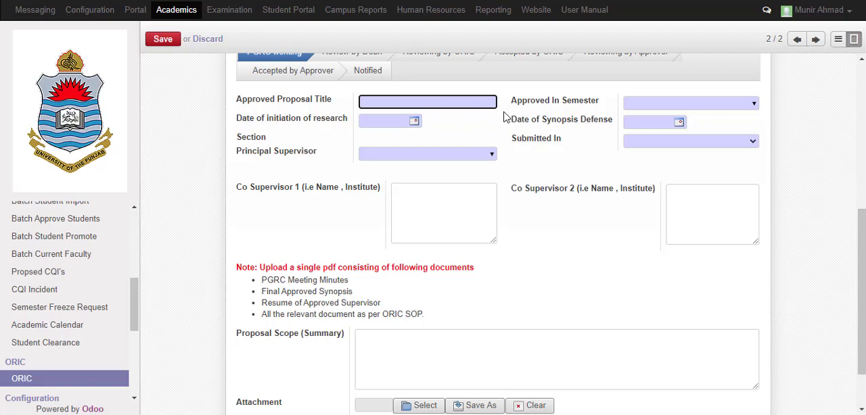
pyautogui.write('Approved ')
pyautogui.write('Porpo')
pyautogui.write('posal Title')
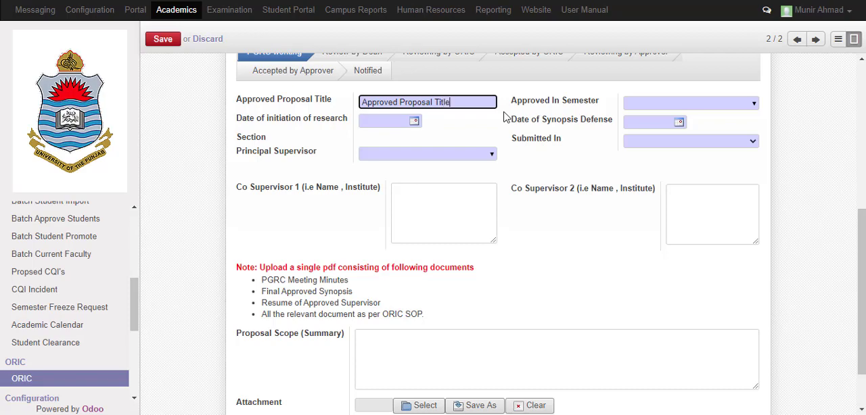
pyautogui.press('Tab')
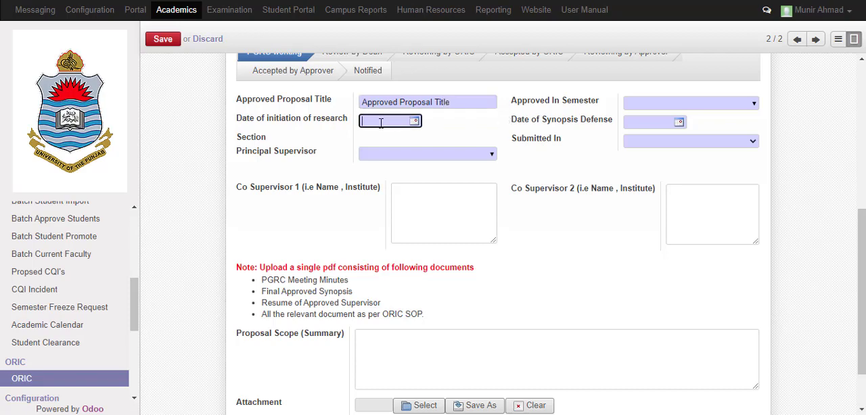
pyautogui.click(414, 123)
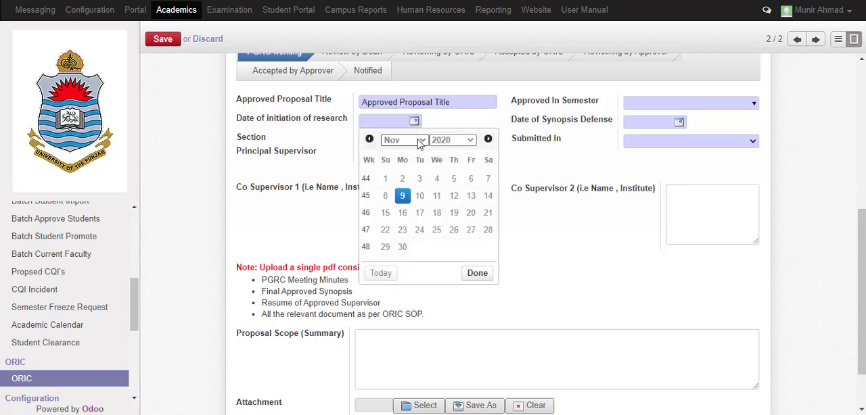
pyautogui.click(402, 195)
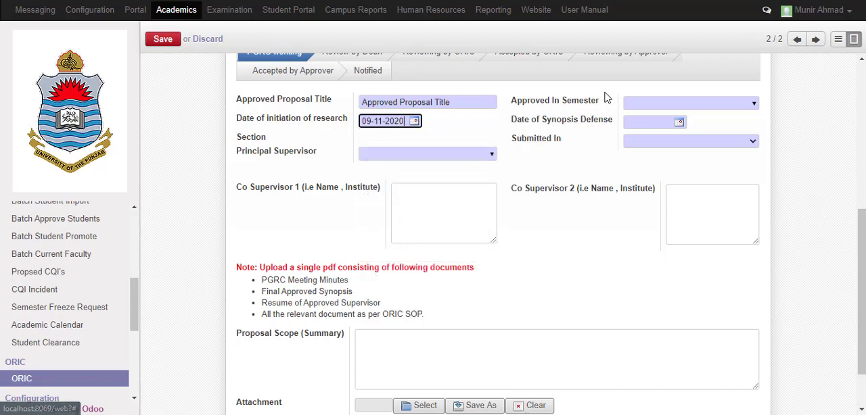
# Set the approval semester to Spring 2019 and the date of synopsis defense to 15-12-2020
pyautogui.click(683, 107)
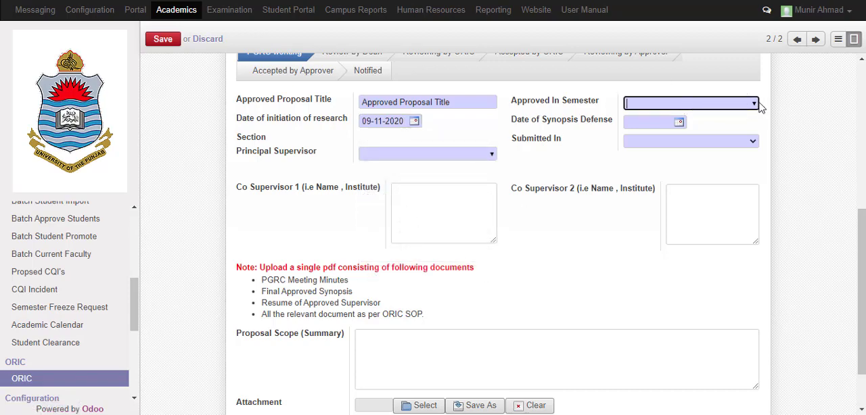
pyautogui.click(754, 103)
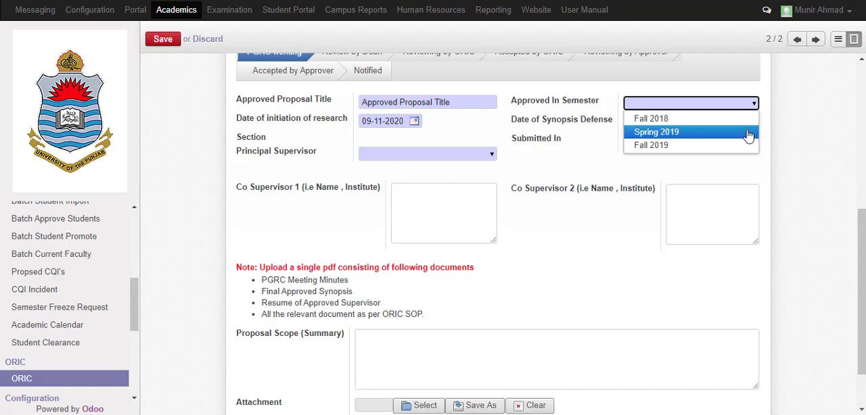
pyautogui.click(748, 135)
pyautogui.click(679, 121)
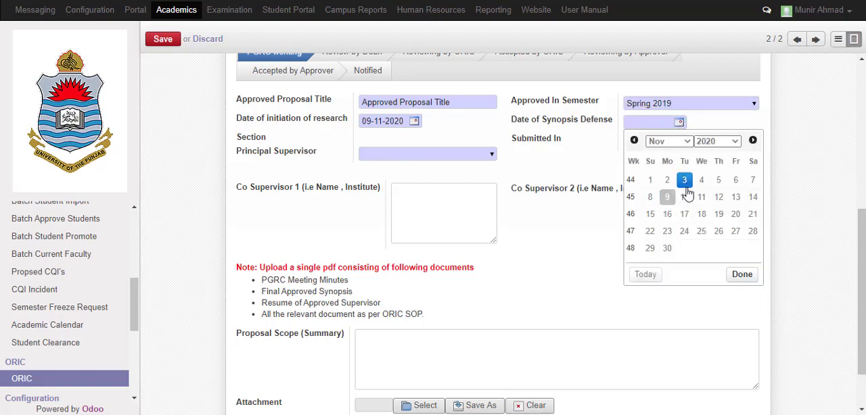
pyautogui.click(677, 140)
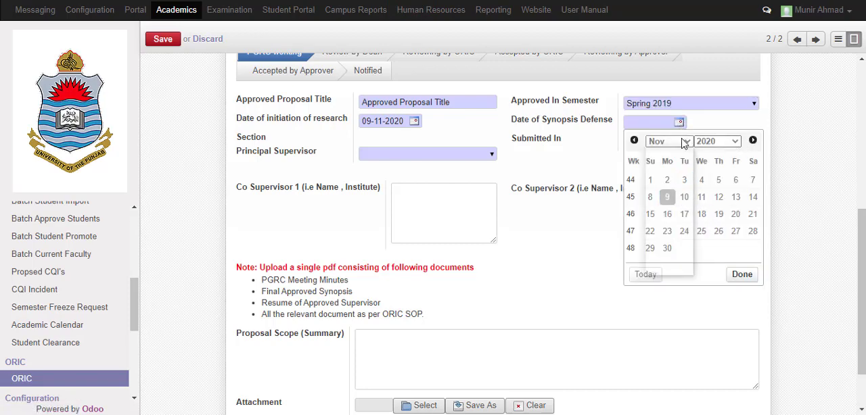
pyautogui.click(656, 268)
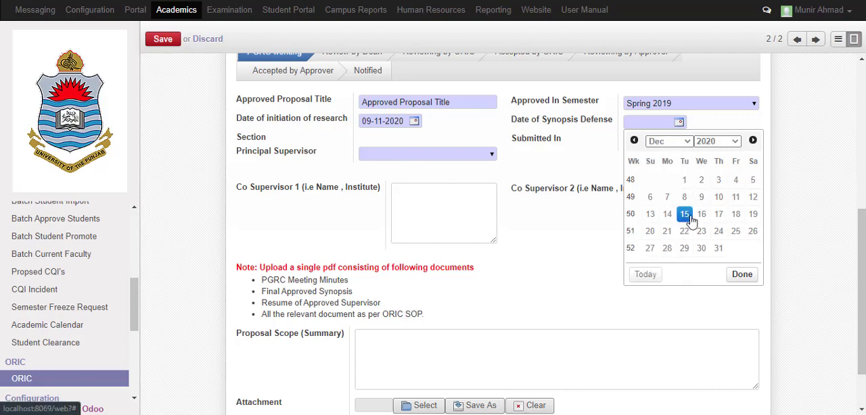
pyautogui.click(683, 213)
# Choose the student's principal supervisor and set the submission as First Attempt
pyautogui.click(492, 155)
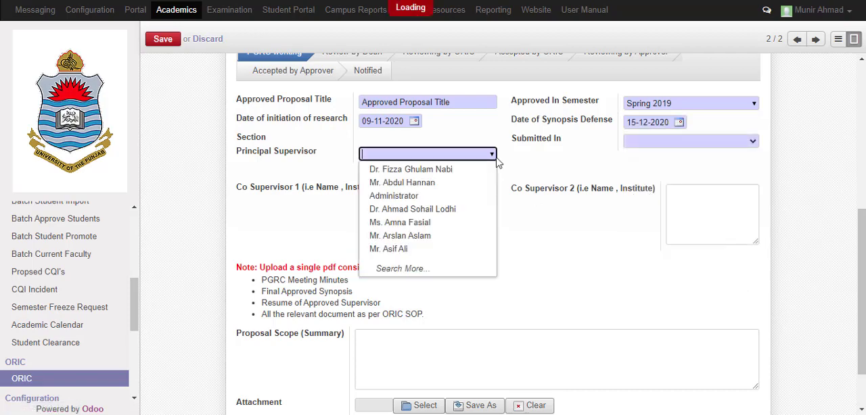
pyautogui.click(487, 211)
pyautogui.click(749, 145)
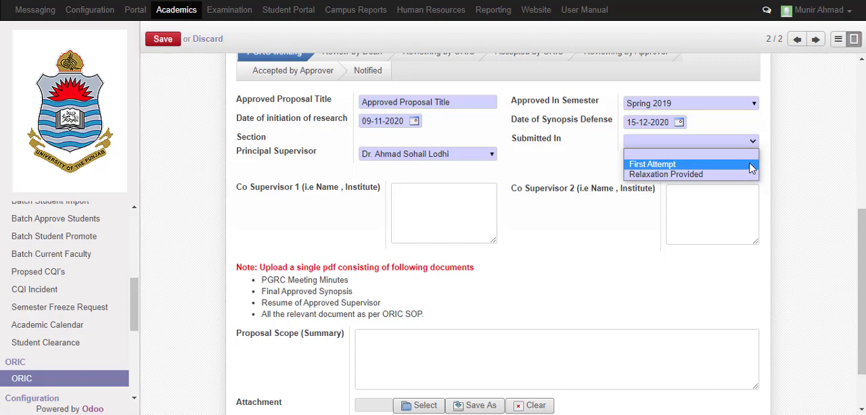
pyautogui.click(750, 169)
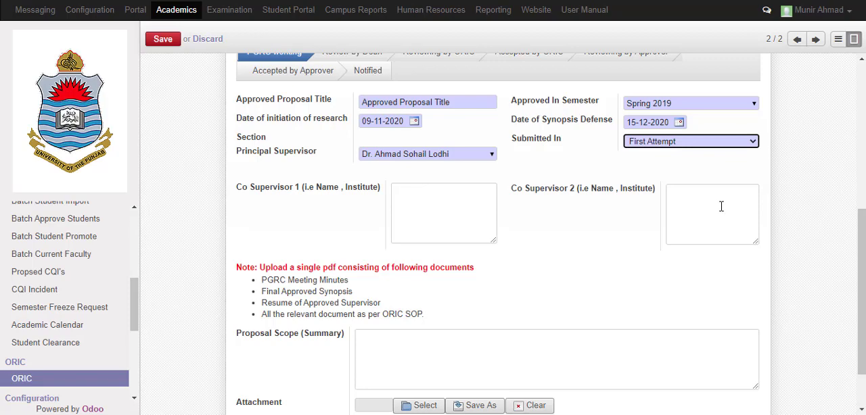
# Enter "Proposal Summary" as the proposal scope summary
pyautogui.scroll(-2, 390, 180)
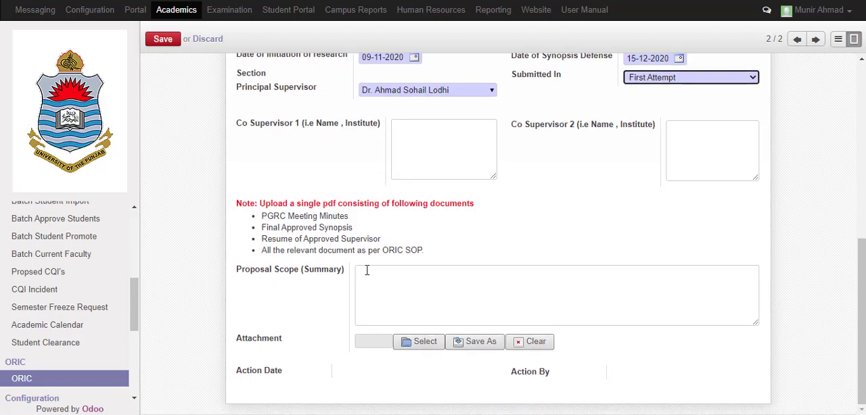
pyautogui.click(427, 277)
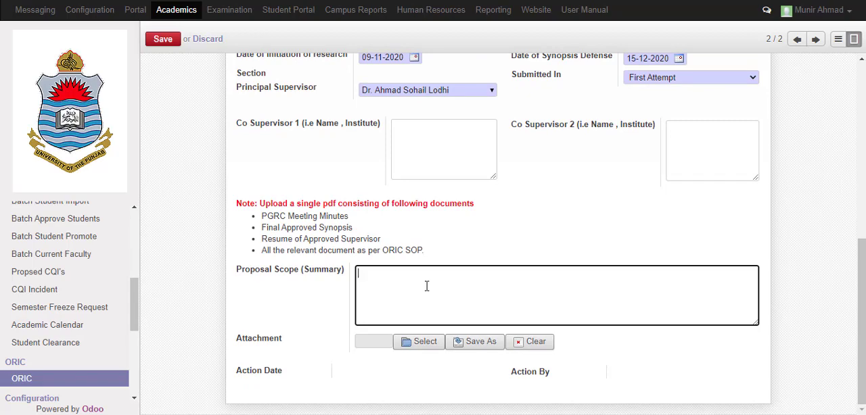
pyautogui.write('A')
pyautogui.write('roposal')
pyautogui.press('BackSpace')
pyautogui.press('BackSpace')
pyautogui.write('Summar')
# Attach the file ORIC Case.pdf from the Desktop folder to the proposal submission
pyautogui.click(412, 343)
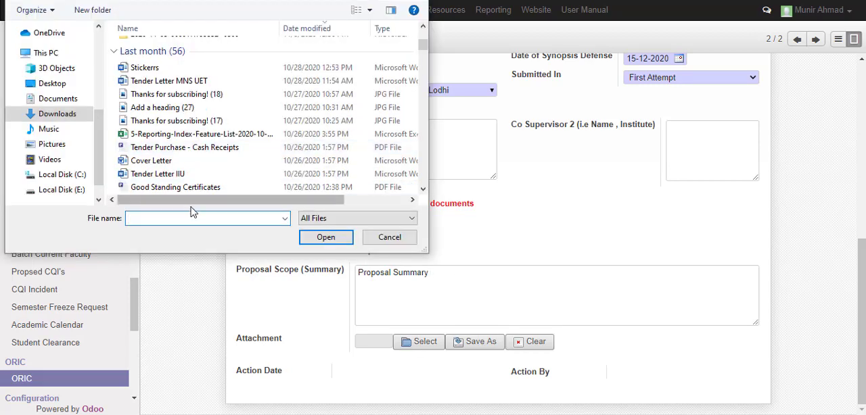
pyautogui.scroll(-5, 182, 172)
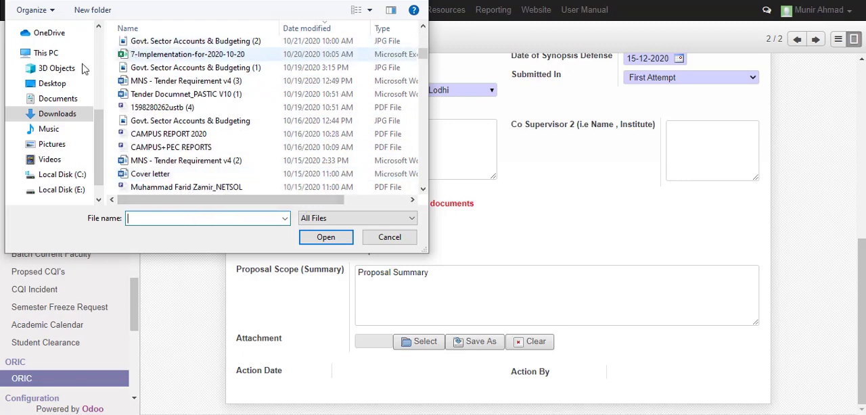
pyautogui.scroll(5, 43, 68)
pyautogui.click(52, 28)
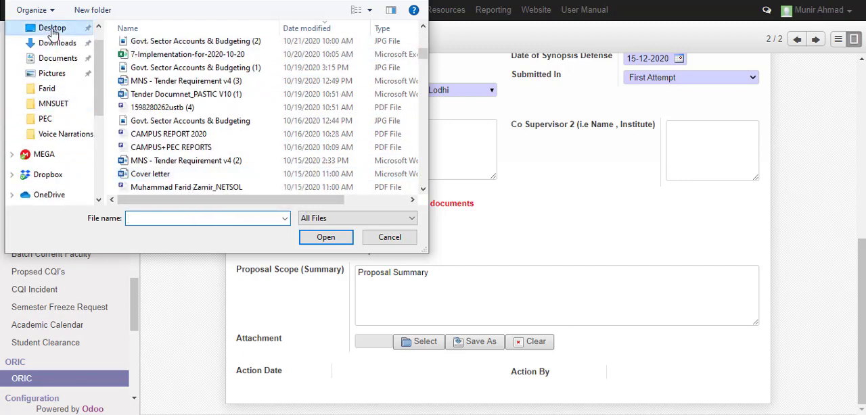
pyautogui.click(194, 217)
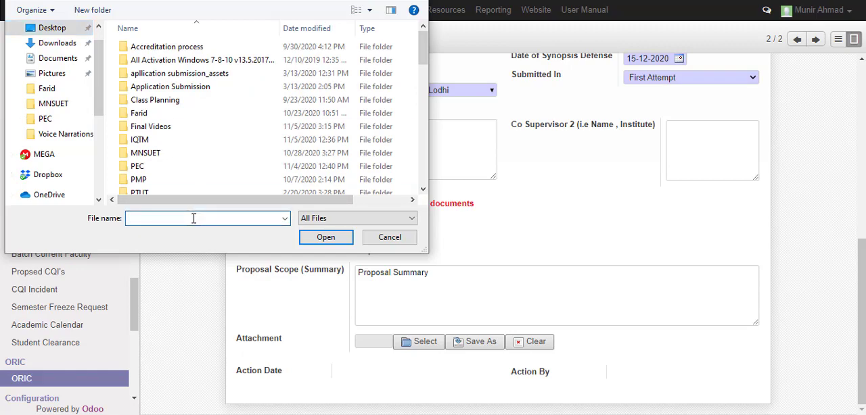
pyautogui.write('ori')
pyautogui.press('Down')
pyautogui.press('Return')
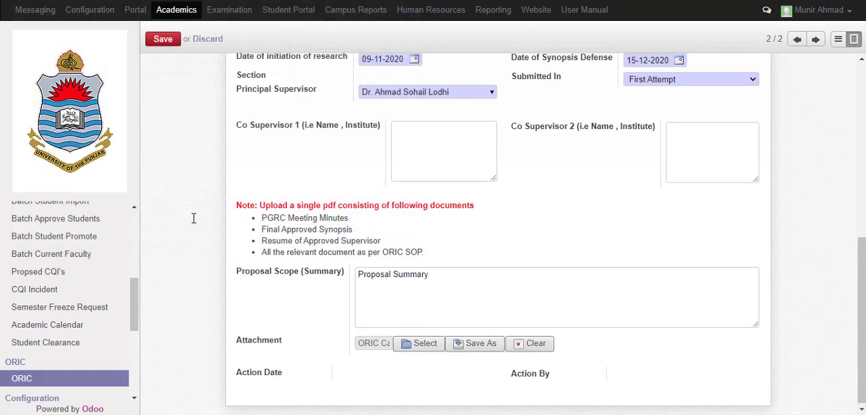
# Submit the completed proposal to the Dean for review and save the student's case
pyautogui.scroll(6, 417, 195)
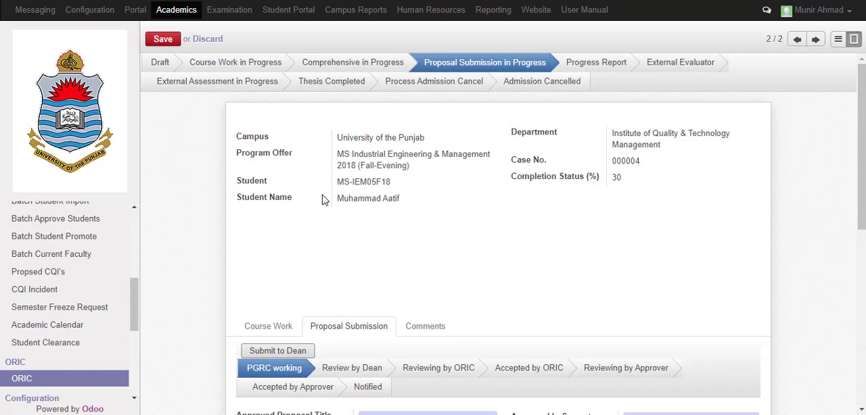
pyautogui.scroll(-1, 321, 253)
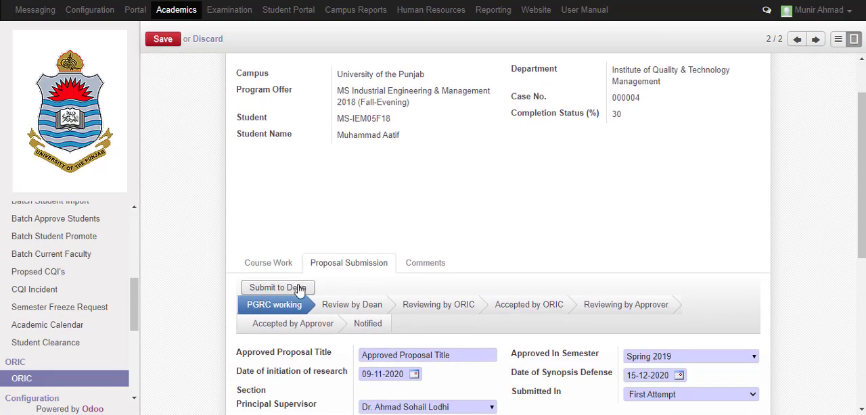
pyautogui.click(299, 289)
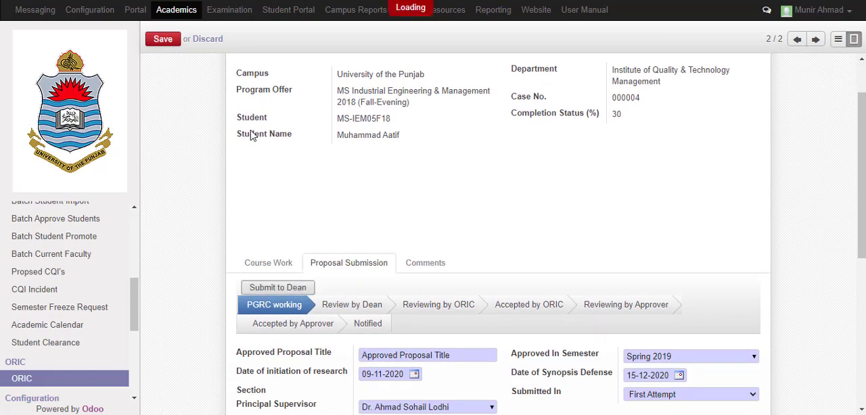
pyautogui.click(164, 41)
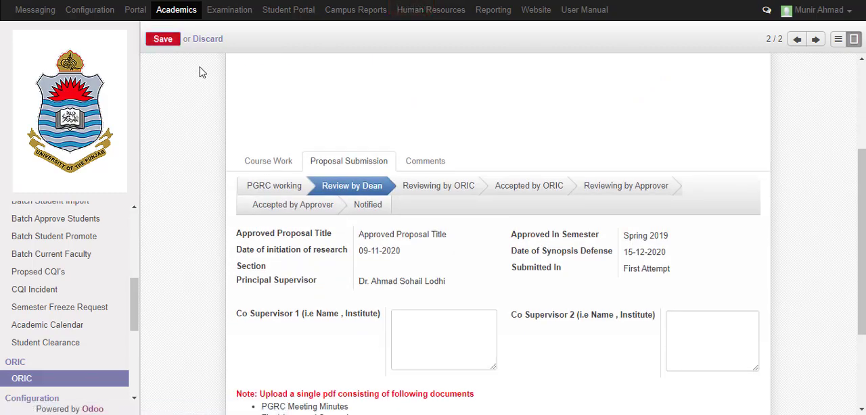
pyautogui.scroll(-2, 313, 176)
pyautogui.click(161, 39)
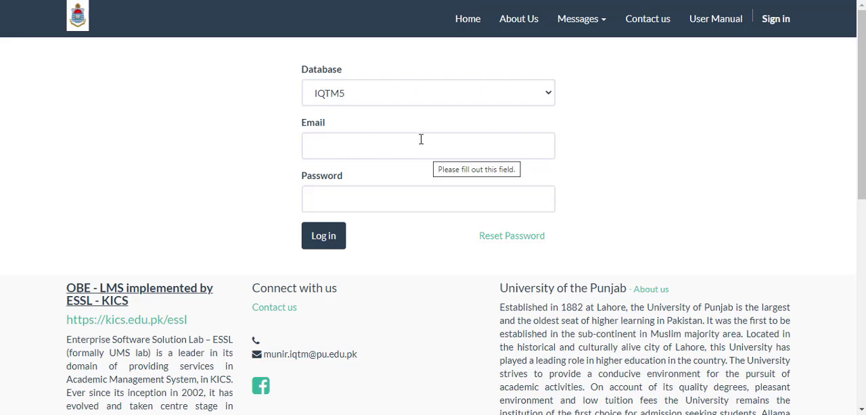
# Log in to the IQTM5 database with the Dean's e-mail and account password
pyautogui.click(419, 140)
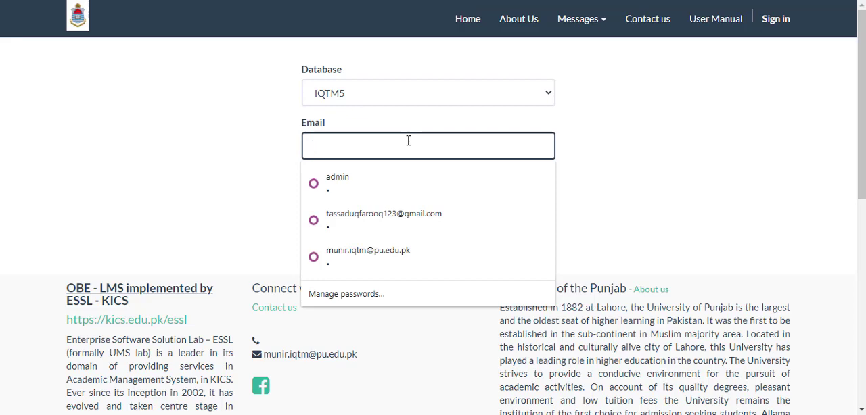
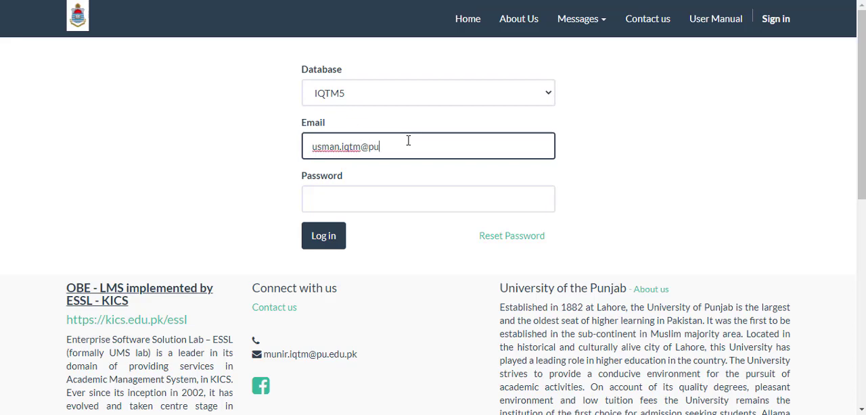
pyautogui.press('Tab')
pyautogui.press('Return')
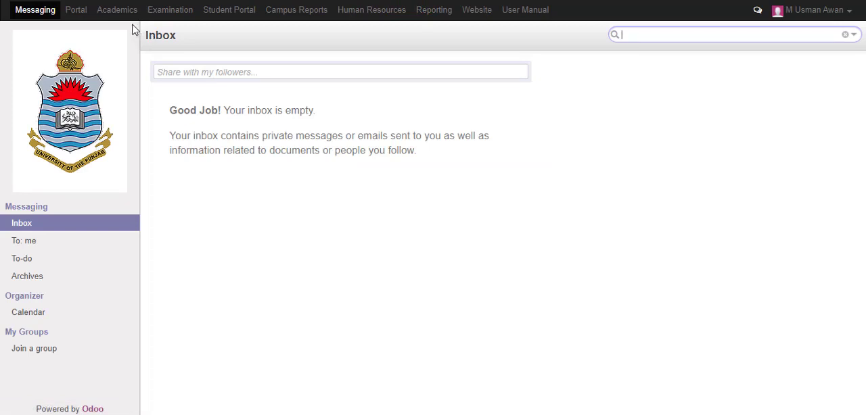
# Open the student's thesis proposal awaiting the Dean's review from the pending thesis proposals in Academics
pyautogui.click(127, 12)
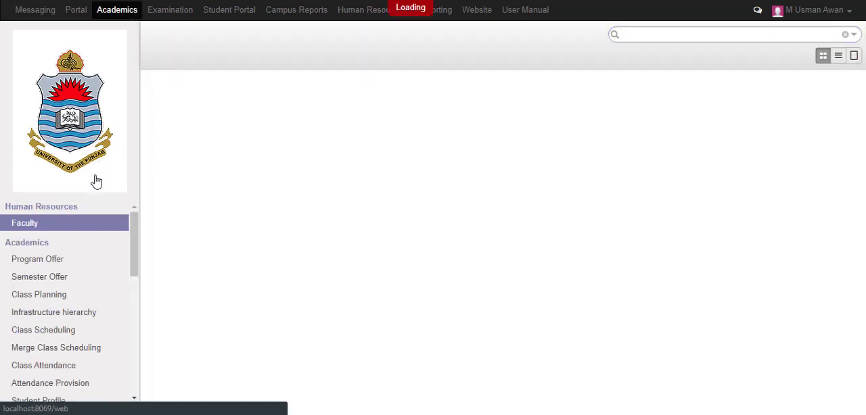
pyautogui.scroll(-2, 97, 245)
pyautogui.scroll(-4, 96, 246)
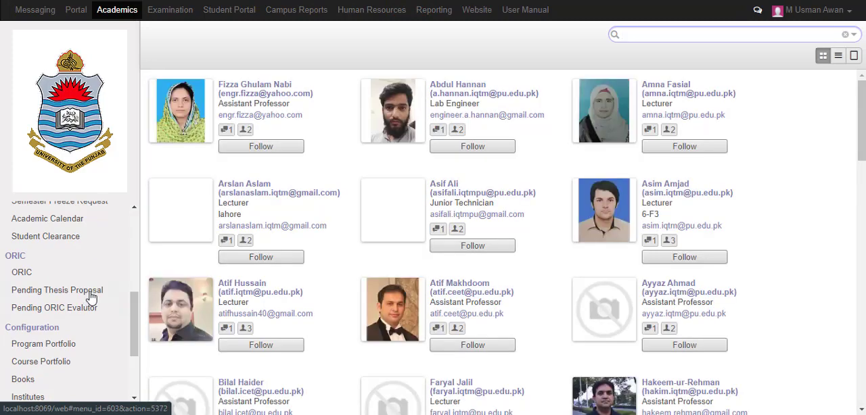
pyautogui.click(91, 295)
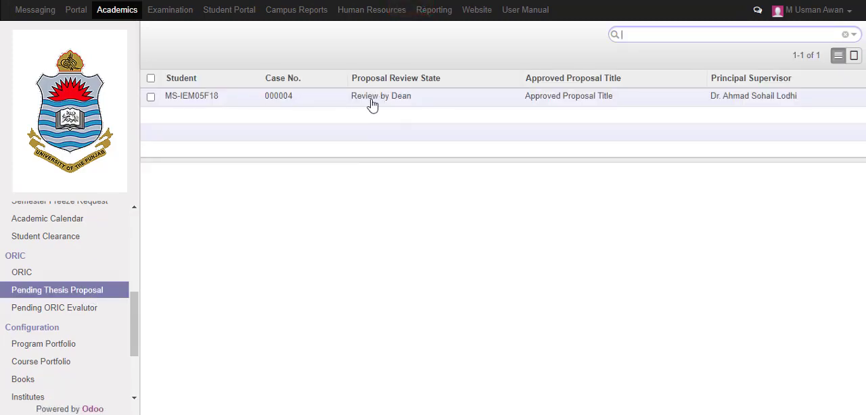
pyautogui.click(372, 101)
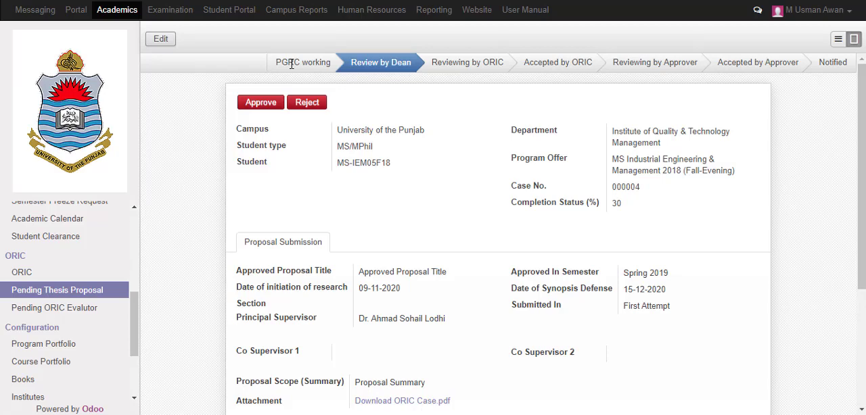
# Review the submitted proposal details and download the attached ORIC Case.pdf
pyautogui.scroll(-2, 361, 131)
pyautogui.scroll(2, 389, 130)
pyautogui.scroll(-2, 624, 211)
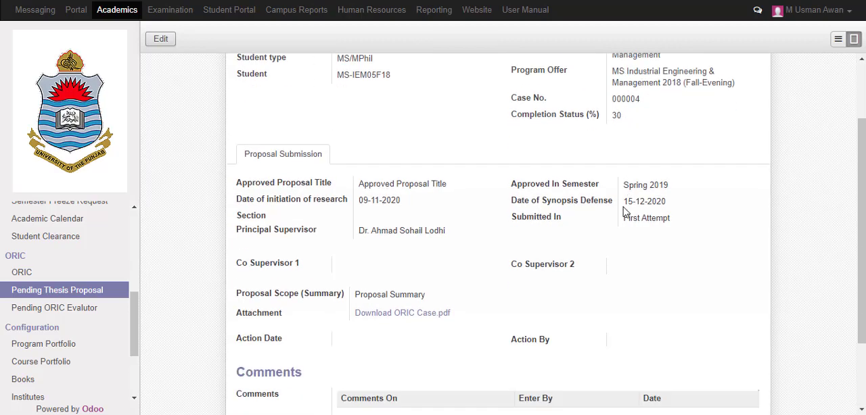
pyautogui.scroll(-1, 623, 210)
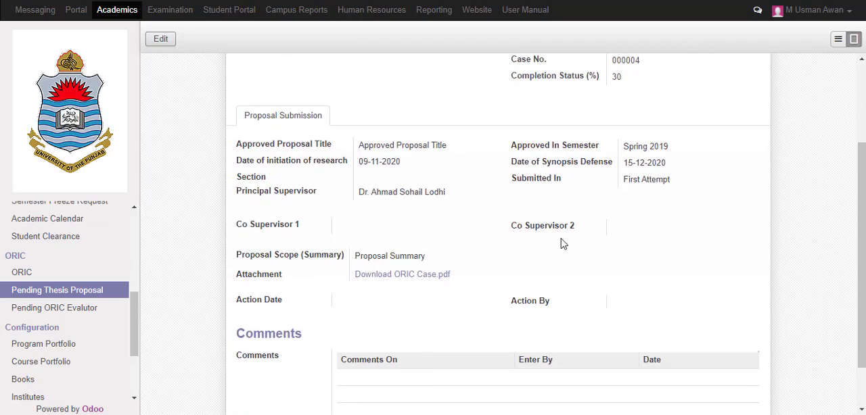
pyautogui.click(410, 278)
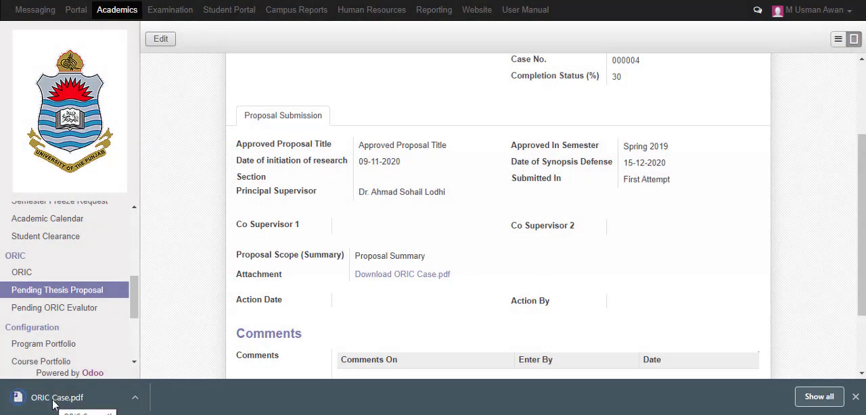
# Examine the Comments On and Sub Comments On options for a new comment on the proposal, and discard the entry
pyautogui.scroll(-3, 507, 324)
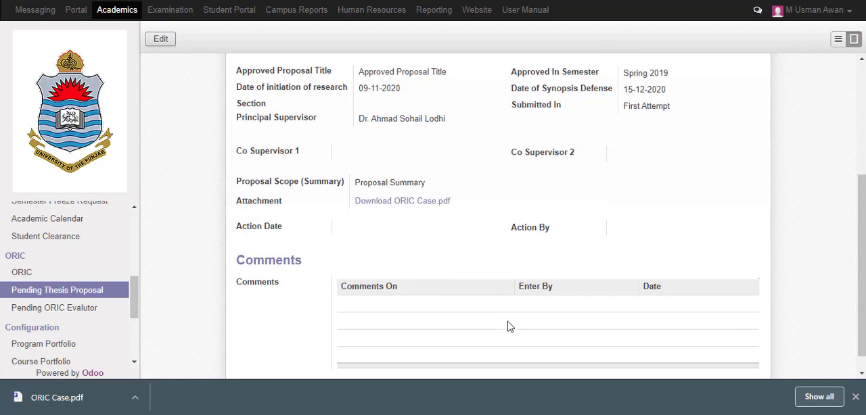
pyautogui.click(160, 41)
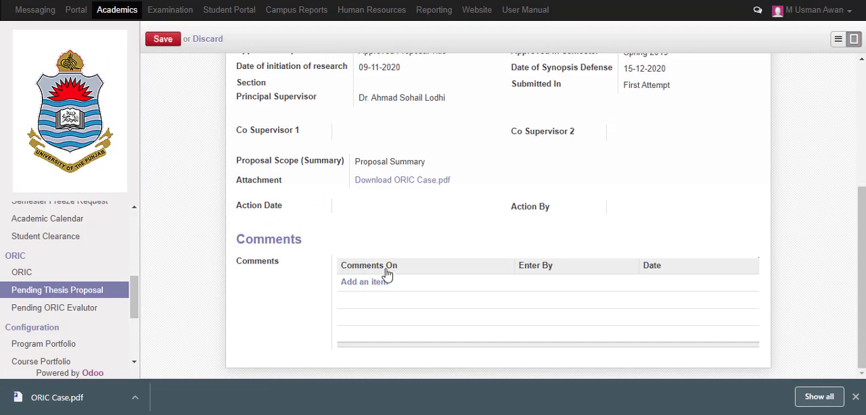
pyautogui.click(384, 284)
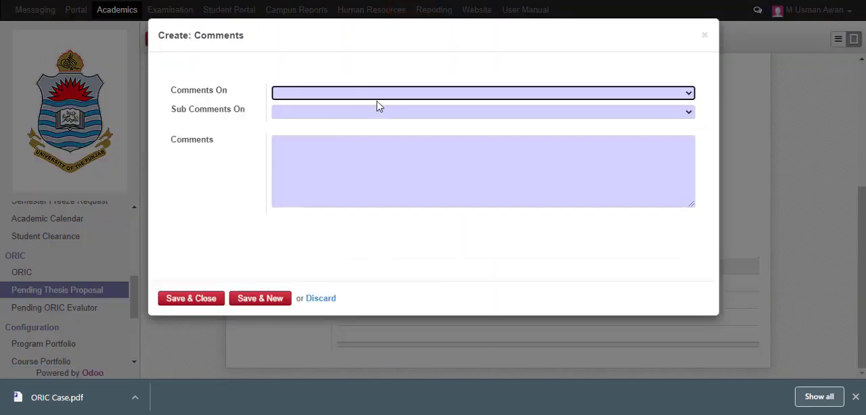
pyautogui.click(380, 100)
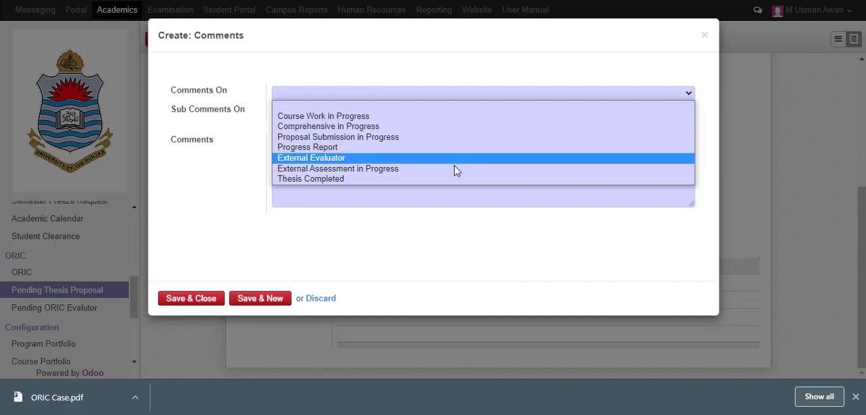
pyautogui.click(434, 230)
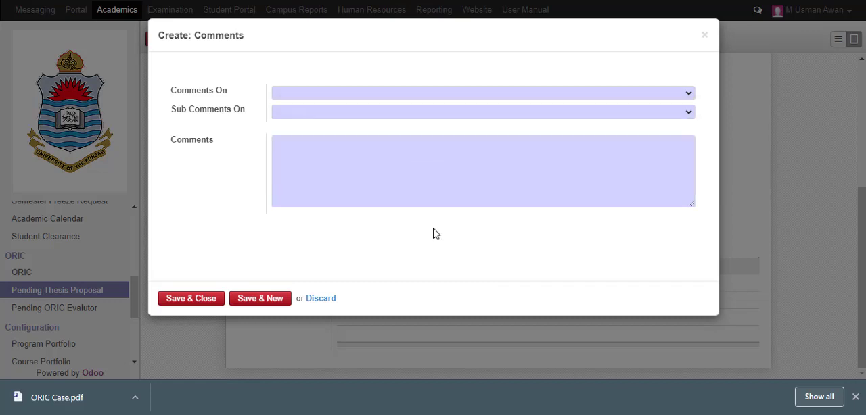
pyautogui.click(365, 117)
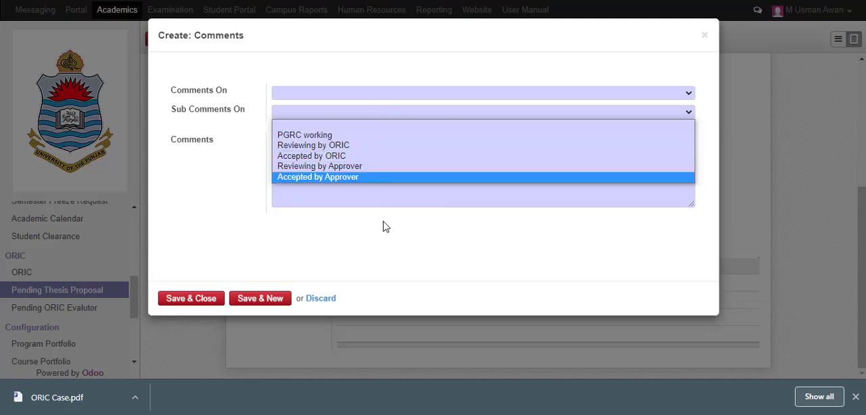
pyautogui.click(330, 307)
pyautogui.click(329, 304)
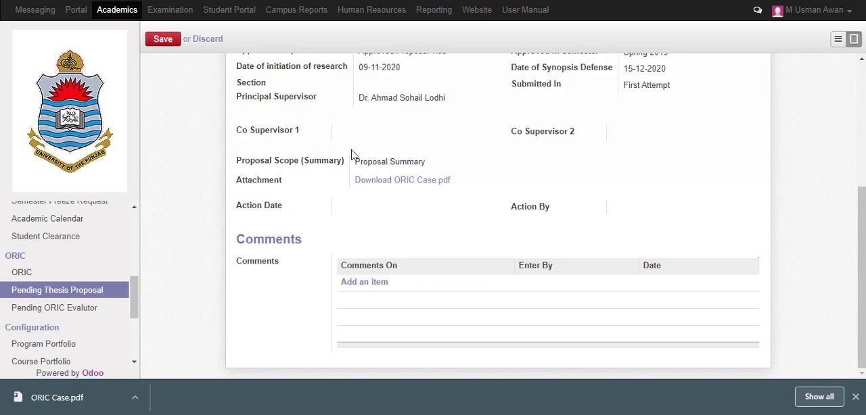
# Approve the thesis proposal as the Dean and save it
pyautogui.scroll(3, 351, 155)
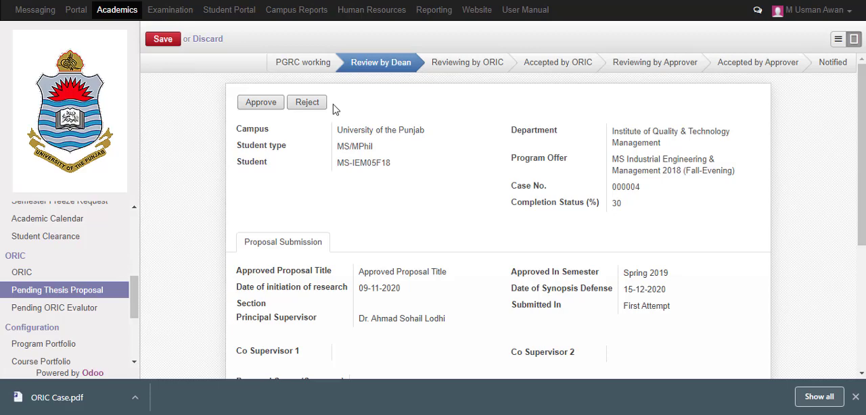
pyautogui.click(262, 107)
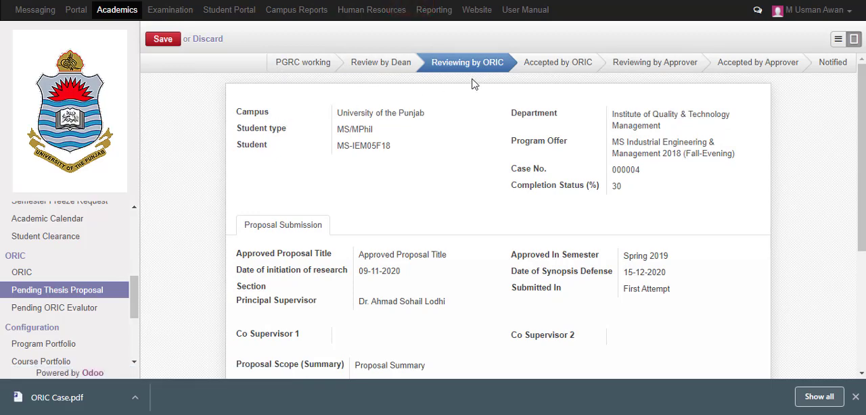
pyautogui.click(163, 42)
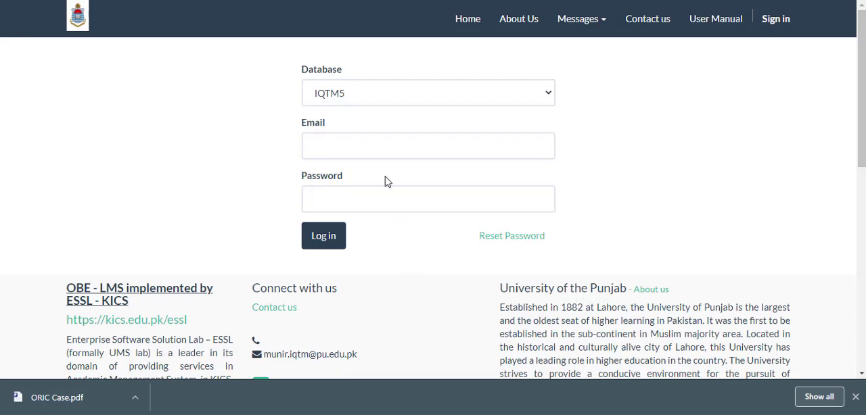
# Log in to the IQTM5 database with the ORIC reviewer's e-mail and account password
pyautogui.click(400, 145)
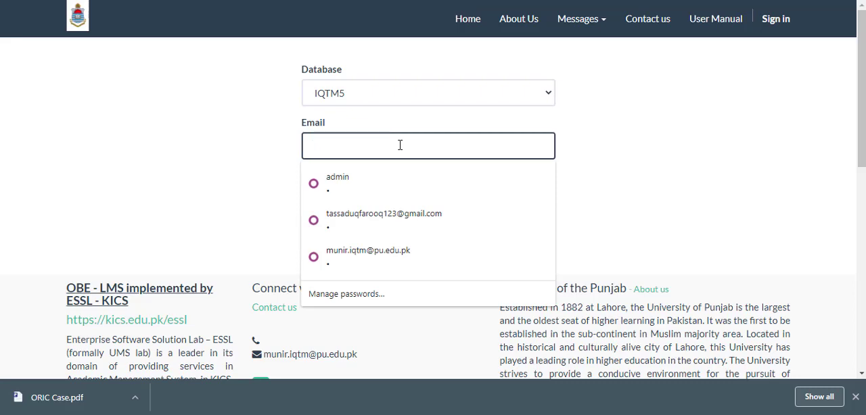
pyautogui.write('at')
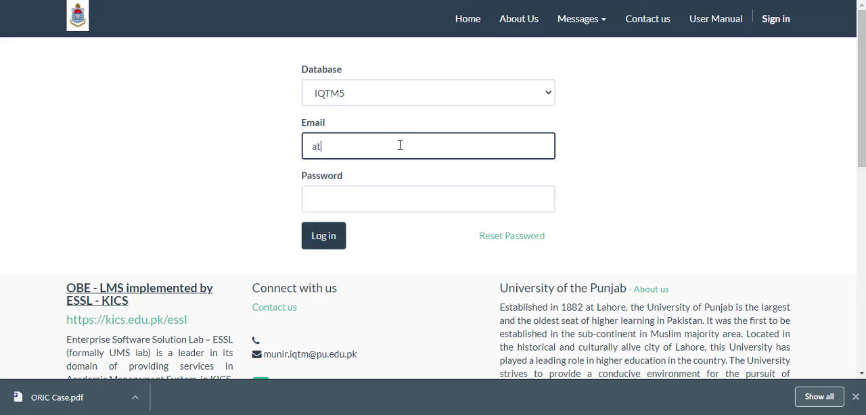
pyautogui.write('if')
pyautogui.press('BackSpace')
pyautogui.press('BackSpace')
pyautogui.press('BackSpace')
pyautogui.press('BackSpace')
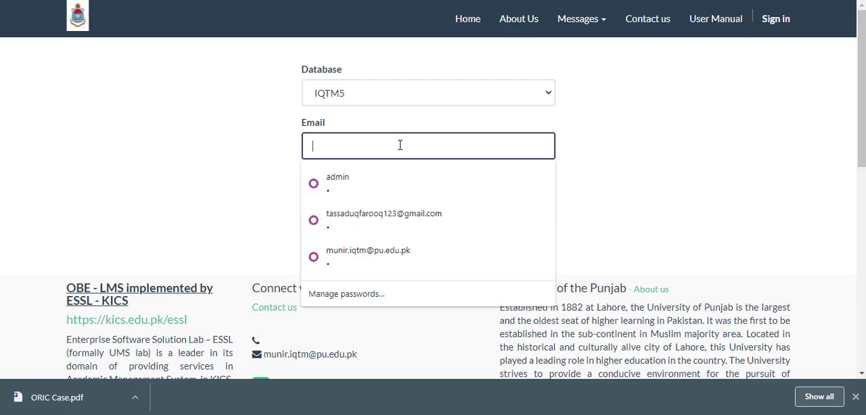
pyautogui.hotkey('ctrl', 'v')
pyautogui.press('Tab')
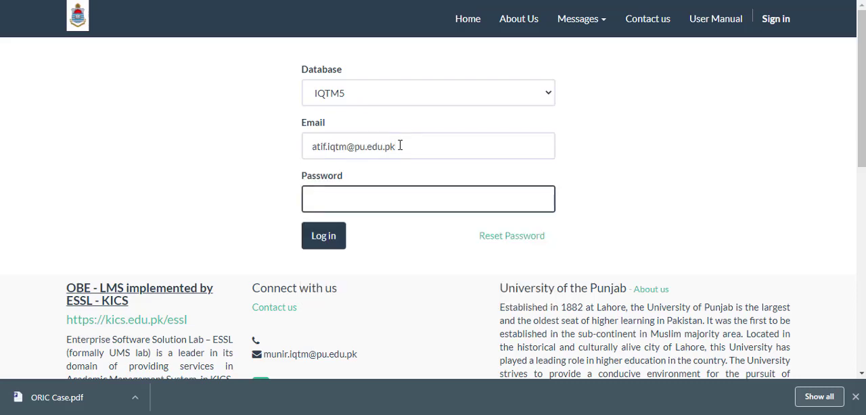
pyautogui.write('•')
pyautogui.press('Return')
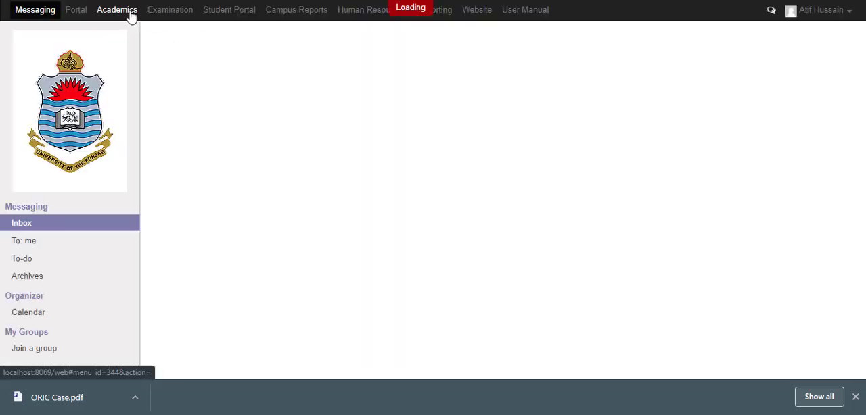
# Open the student's ORIC case from the Proposal Submission in Progress group in Academics
pyautogui.click(130, 15)
pyautogui.scroll(-5, 86, 243)
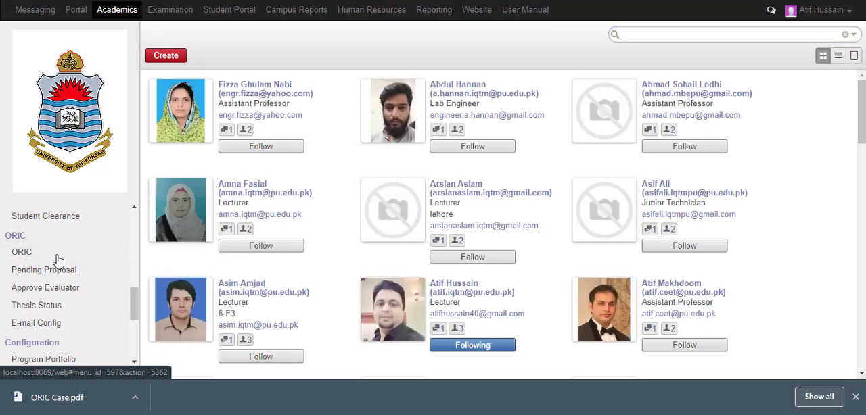
pyautogui.click(58, 254)
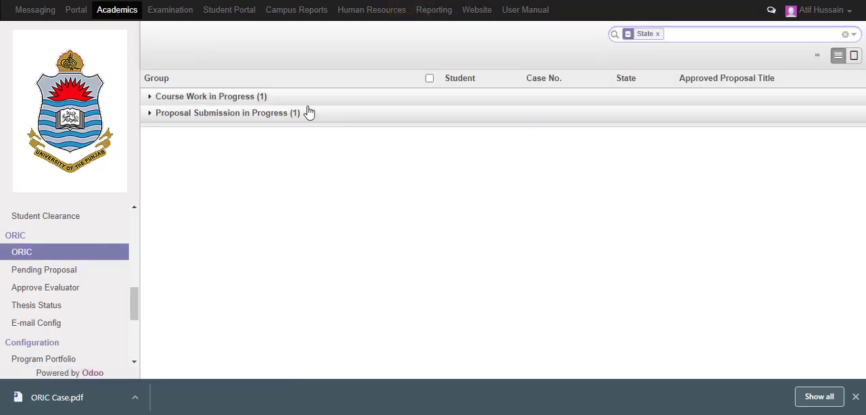
pyautogui.click(152, 119)
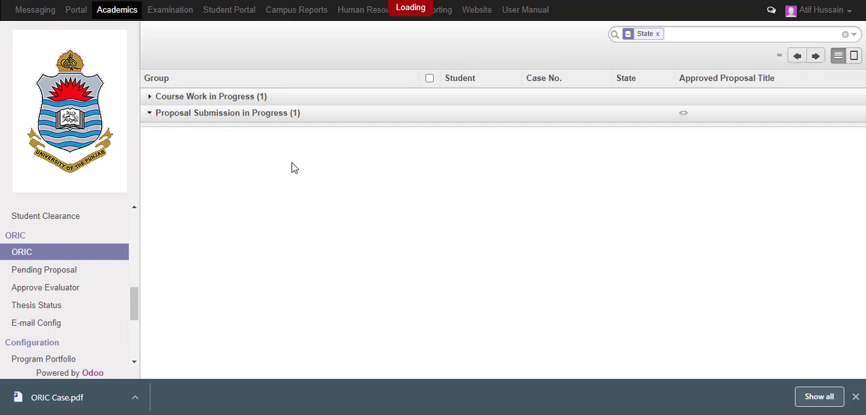
pyautogui.click(596, 137)
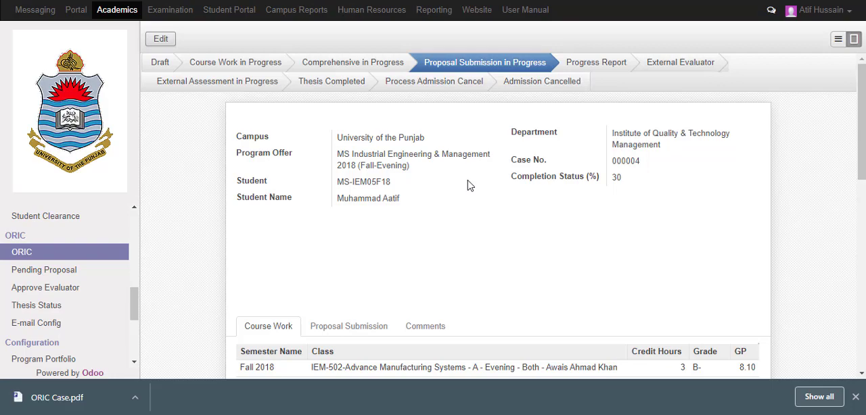
# Put the case into edit mode and review its header details, course work records and course work summary
pyautogui.scroll(-5, 395, 135)
pyautogui.click(162, 39)
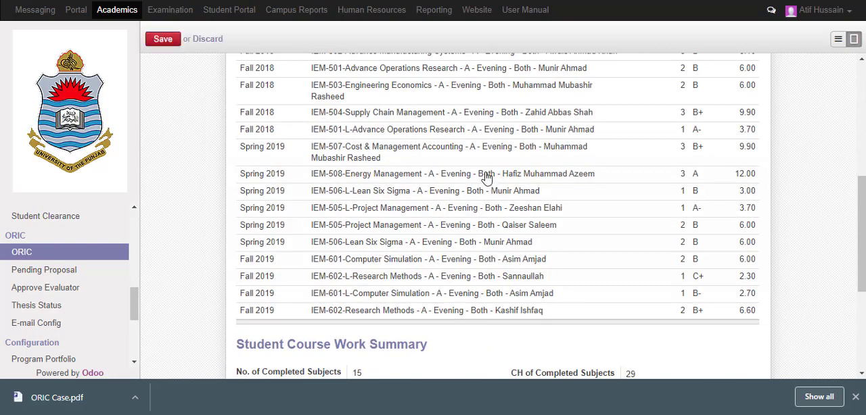
pyautogui.scroll(5, 485, 177)
pyautogui.scroll(3, 485, 177)
pyautogui.scroll(-10, 483, 178)
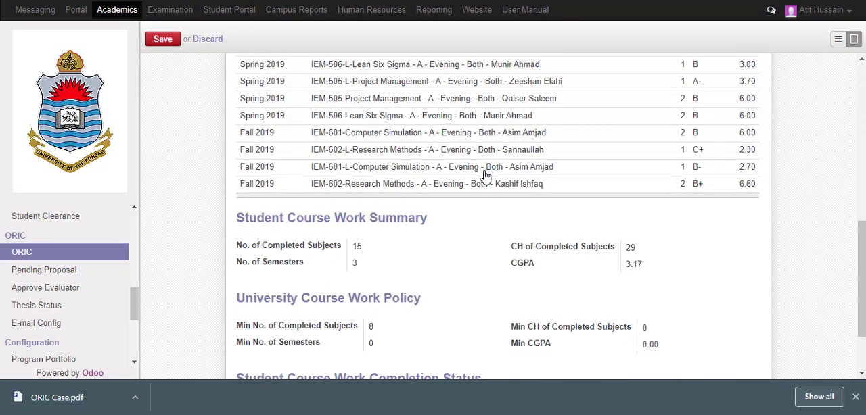
pyautogui.scroll(10, 401, 142)
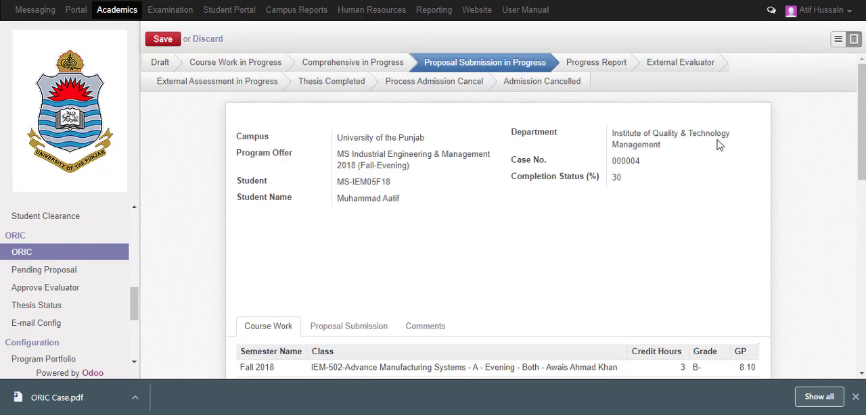
pyautogui.scroll(-6, 724, 159)
pyautogui.scroll(3, 245, 146)
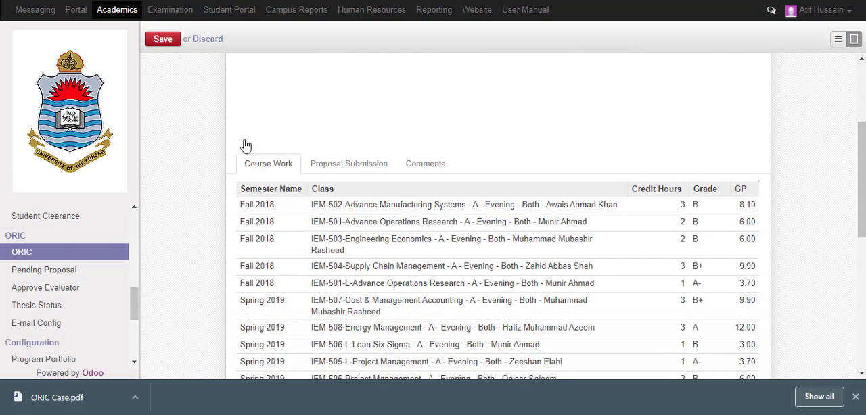
# Review the case's proposal submission details and download the attached ORIC Case.pdf
pyautogui.click(348, 199)
pyautogui.scroll(-4, 550, 160)
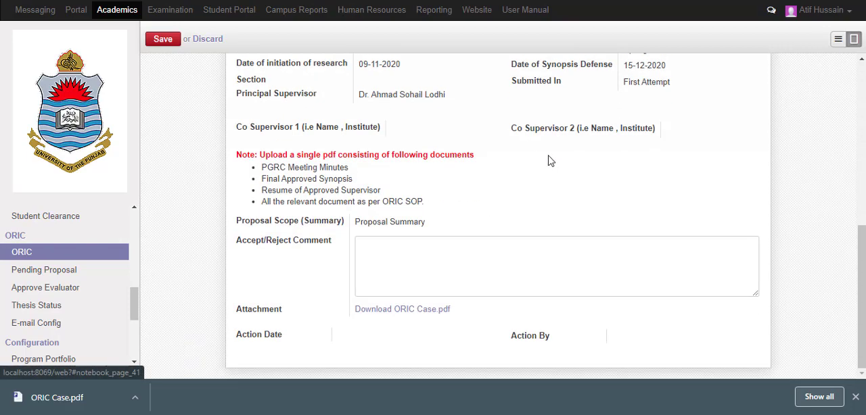
pyautogui.scroll(4, 286, 119)
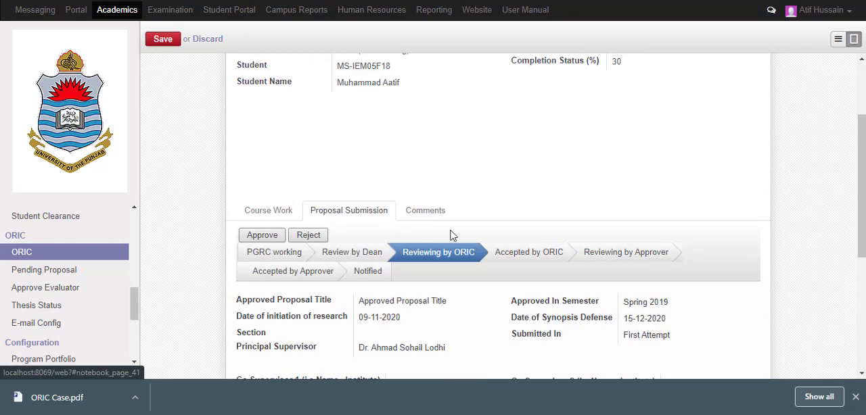
pyautogui.scroll(-4, 450, 235)
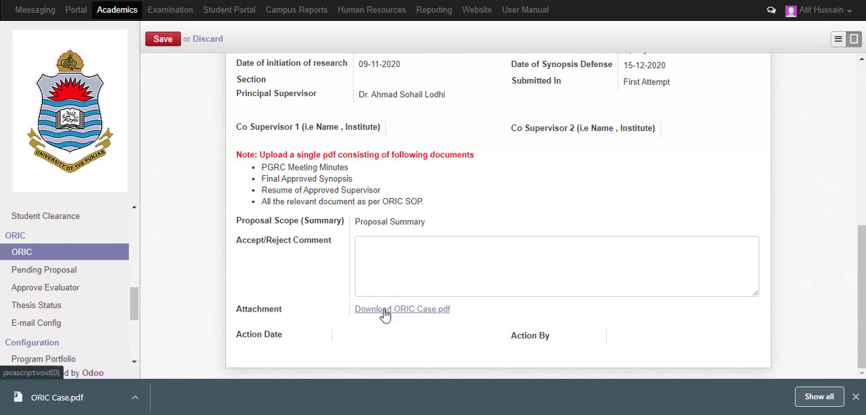
pyautogui.click(384, 310)
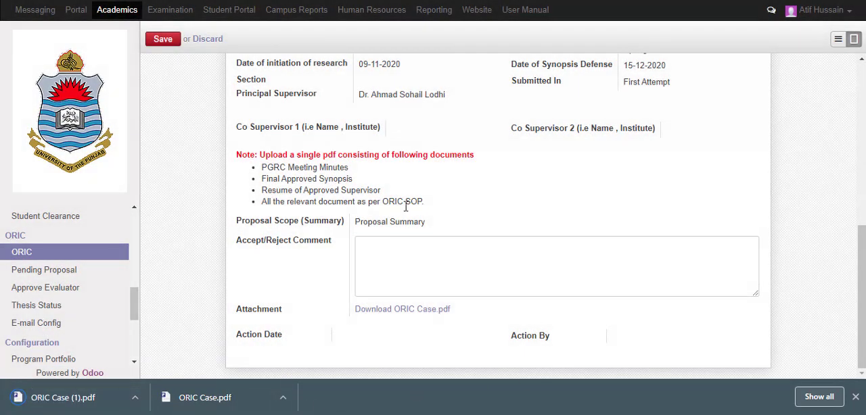
# Try to approve the proposal with the Accept/Reject comment left blank
pyautogui.scroll(2, 406, 206)
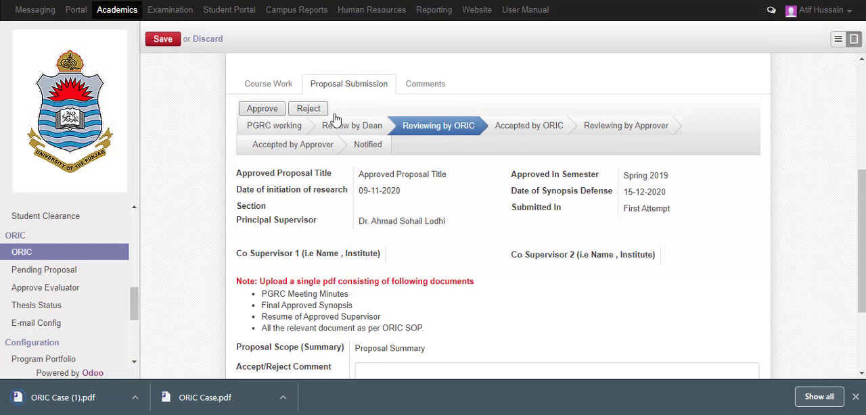
pyautogui.click(262, 109)
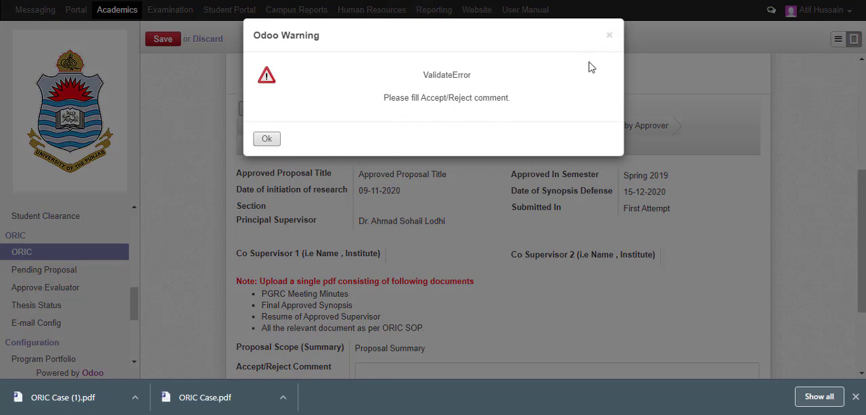
pyautogui.click(610, 34)
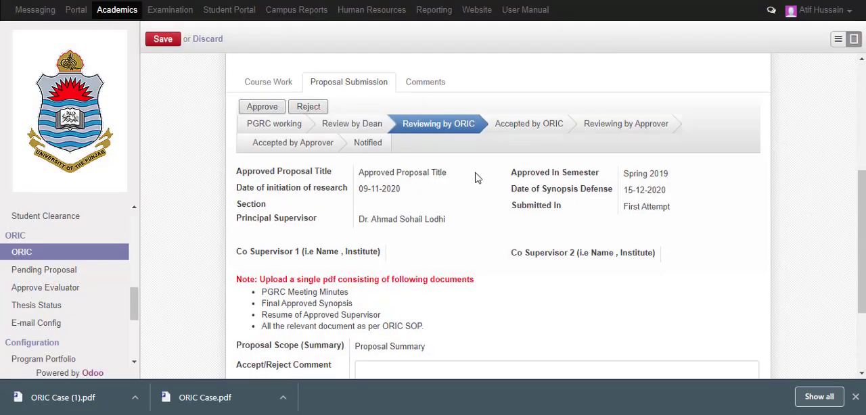
# Enter "Accepted" as the Accept/Reject comment of the proposal submission
pyautogui.scroll(-2, 441, 232)
pyautogui.click(436, 251)
pyautogui.write('A')
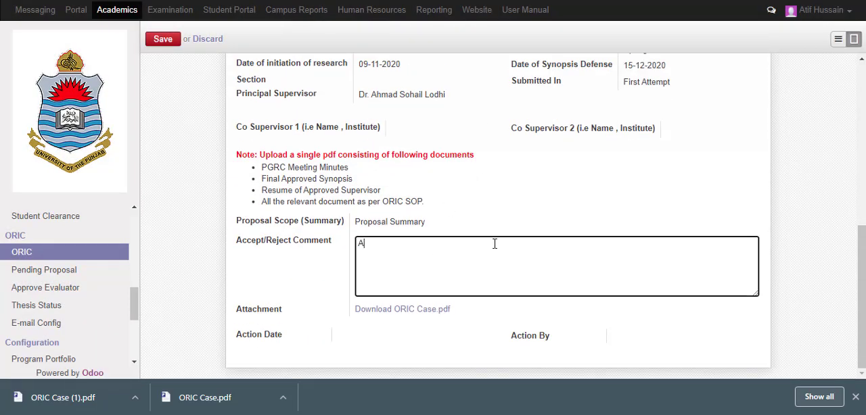
pyautogui.write('ccepted')
# Approve the proposal as ORIC without forwarding it to the Approver, and acknowledge the coordinator notification
pyautogui.scroll(2, 294, 133)
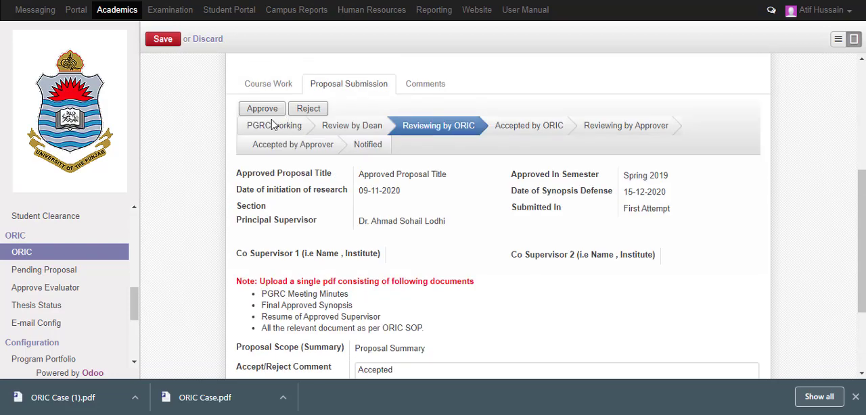
pyautogui.click(270, 113)
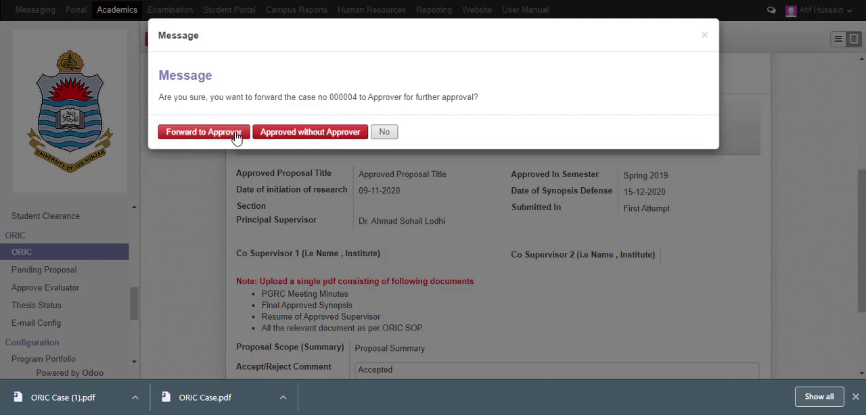
pyautogui.click(331, 135)
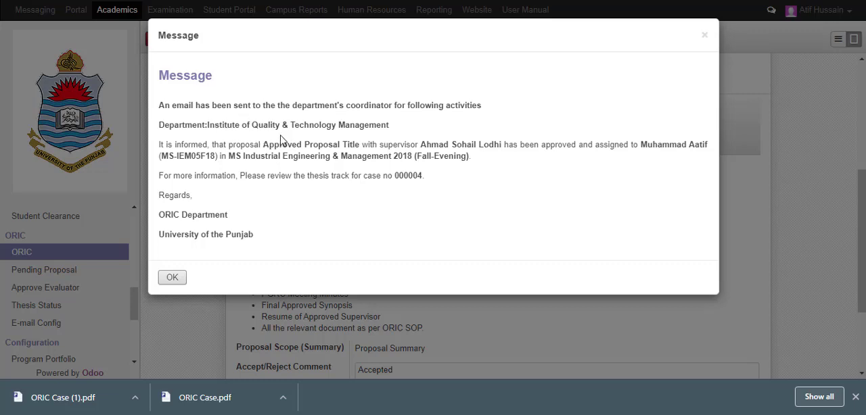
pyautogui.click(173, 278)
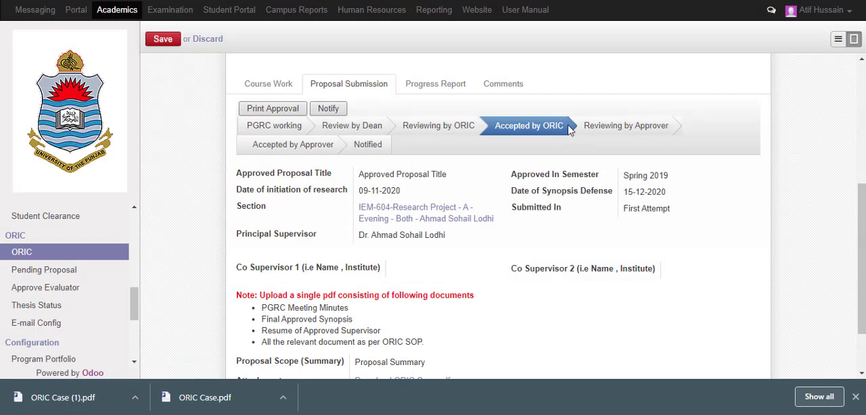
# Log out of the current account and try to log in to the IQTM5 database with the student's e-mail and a blank password
pyautogui.click(830, 24)
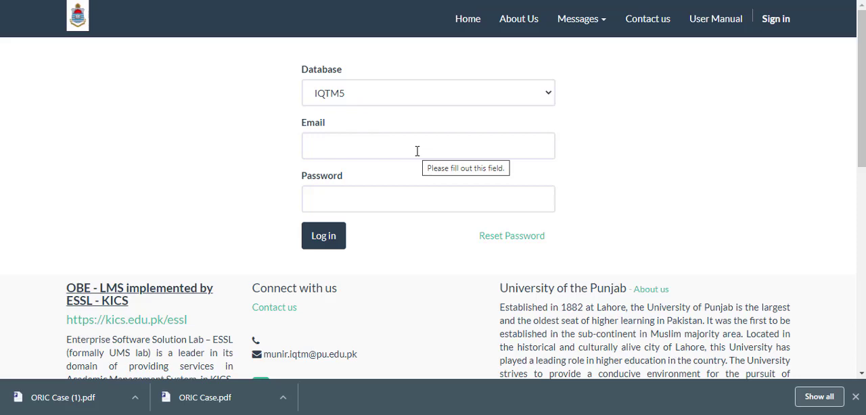
pyautogui.click(418, 151)
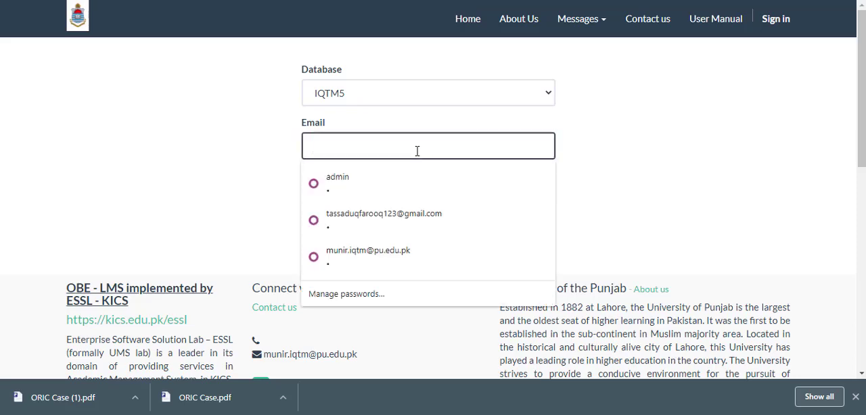
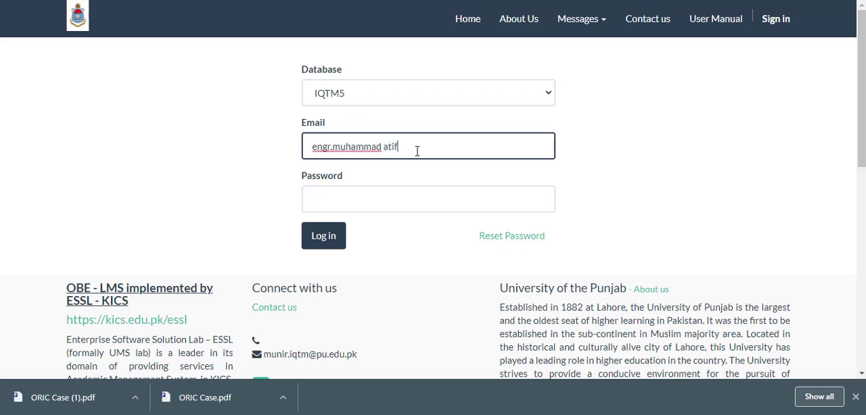
pyautogui.press('Tab')
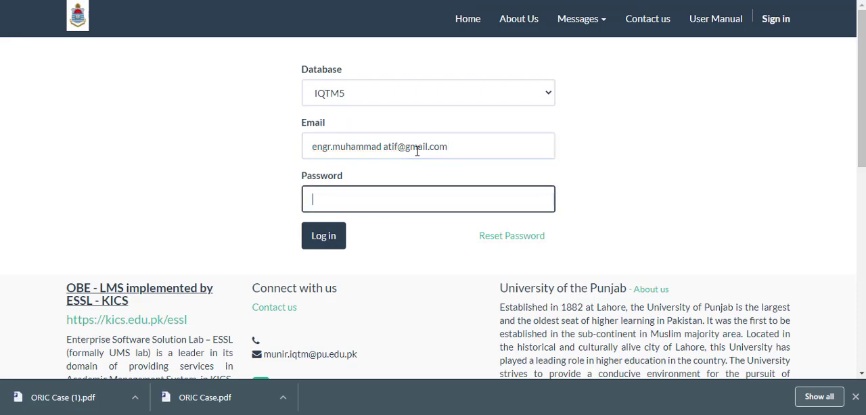
pyautogui.press('Return')
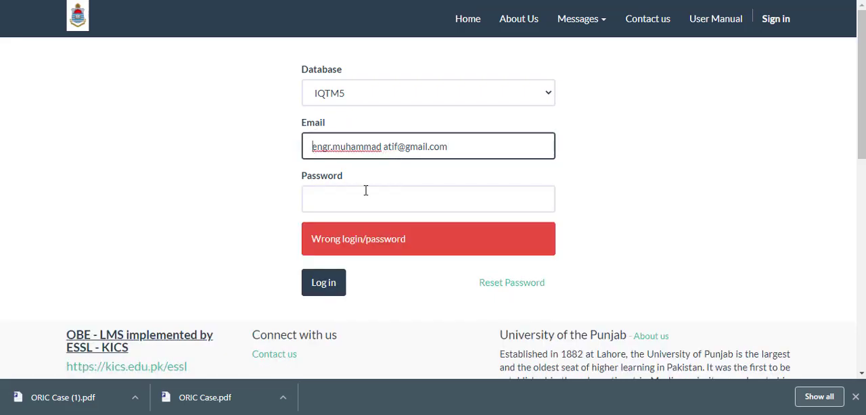
# Remove the space from the student's e-mail, enter the account password and log in
pyautogui.click(395, 188)
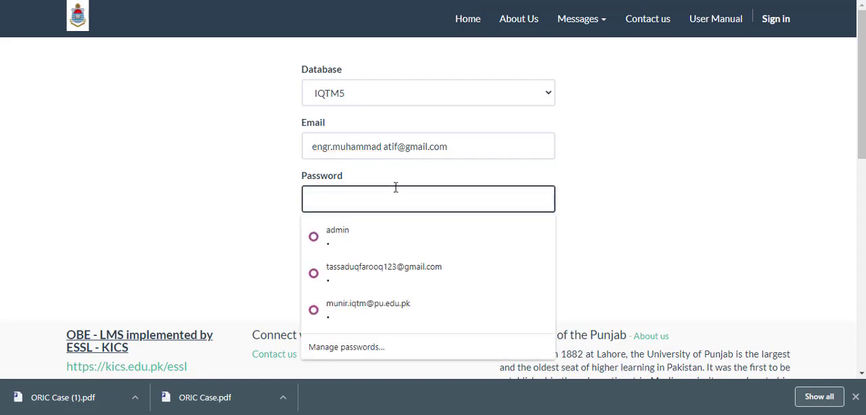
pyautogui.click(383, 152)
pyautogui.tripleClick(385, 152)
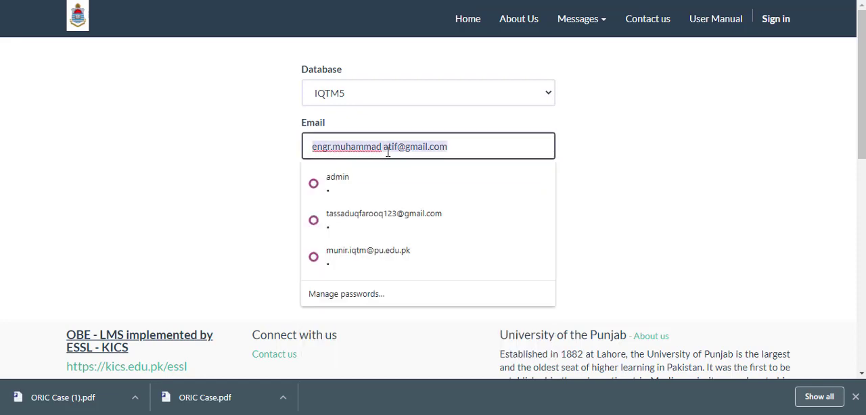
pyautogui.click(384, 153)
pyautogui.press('BackSpace')
pyautogui.click(386, 196)
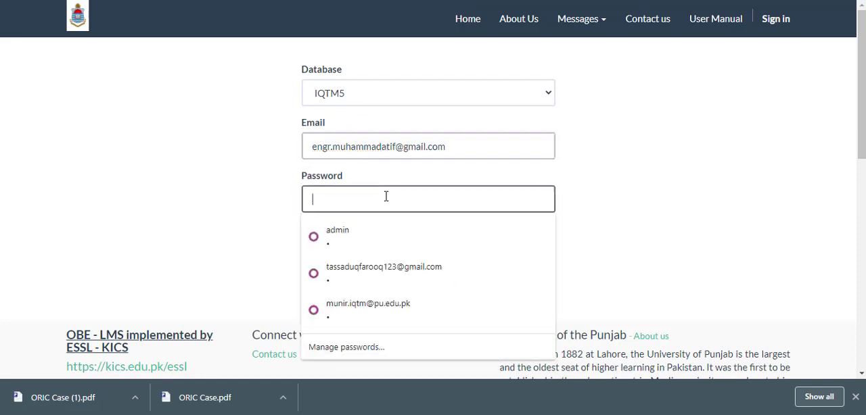
pyautogui.write('*')
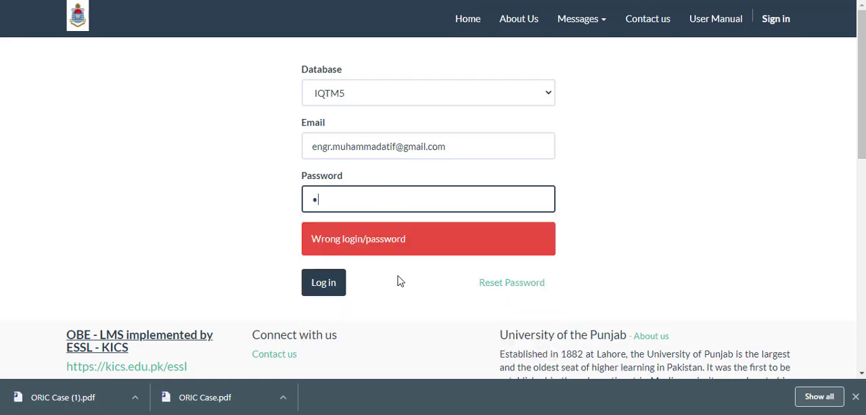
pyautogui.click(322, 292)
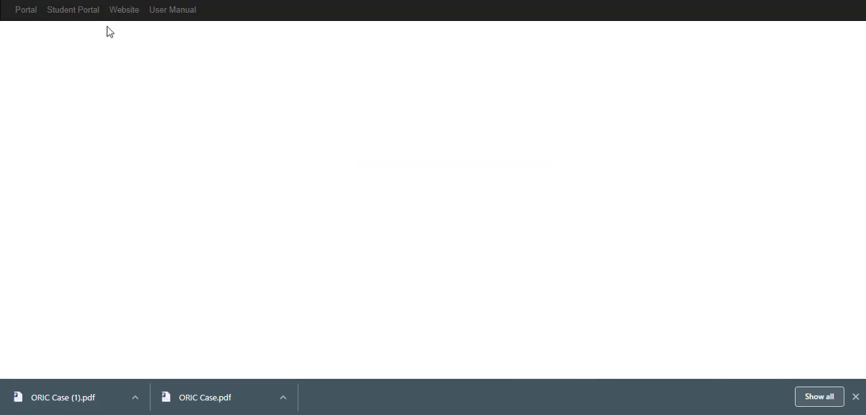
# Open the student's ORIC case from the Progress Report group in the Student Portal
pyautogui.click(94, 19)
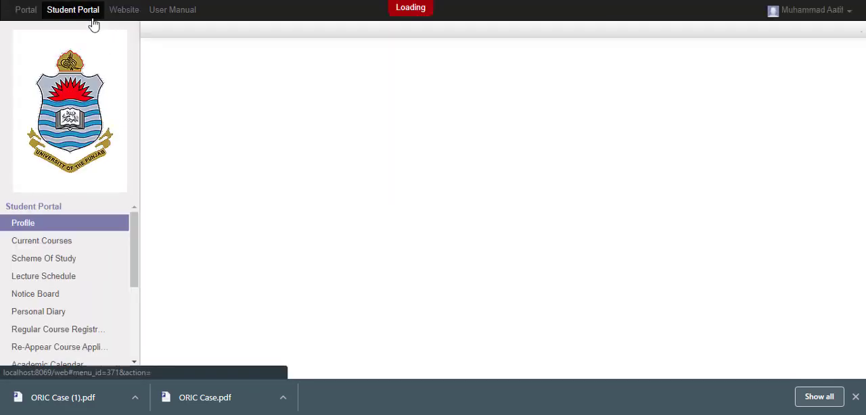
pyautogui.scroll(-3, 81, 311)
pyautogui.click(70, 301)
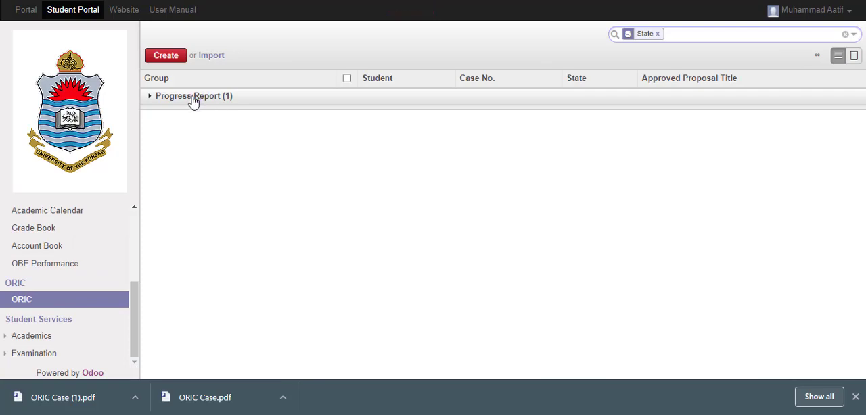
pyautogui.moveTo(193, 101); pyautogui.dragTo(145, 103)
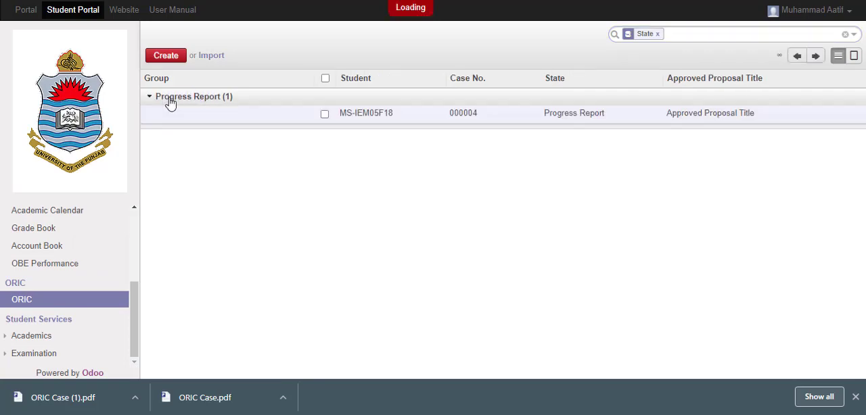
pyautogui.click(403, 119)
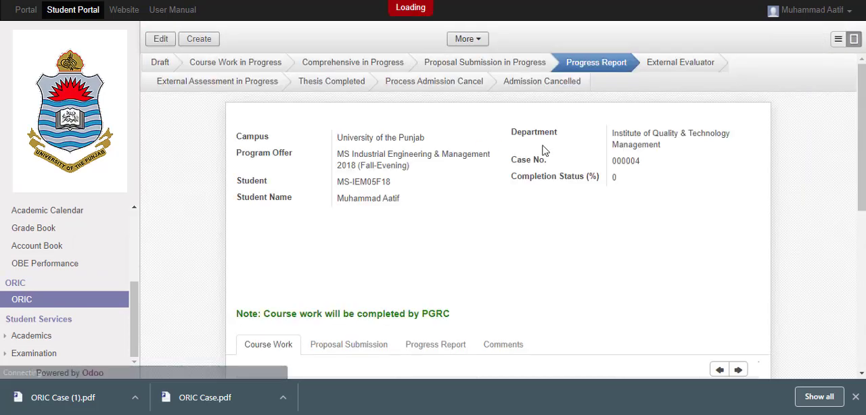
# Put the ORIC case into edit mode and add a new progress report item
pyautogui.scroll(-1, 405, 137)
pyautogui.scroll(-8, 405, 138)
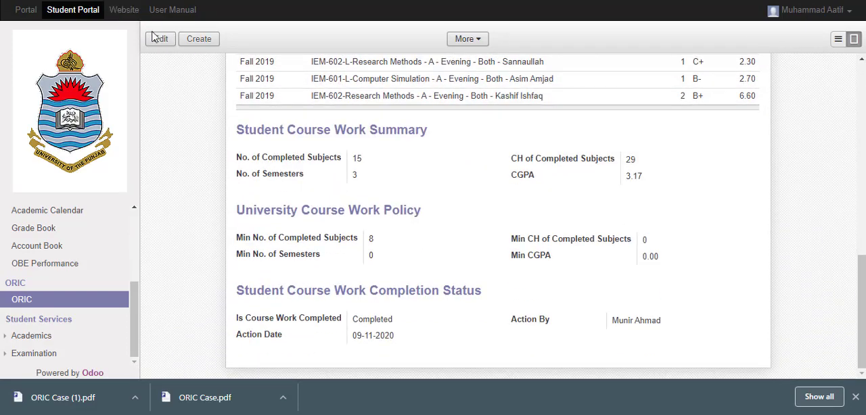
pyautogui.click(161, 41)
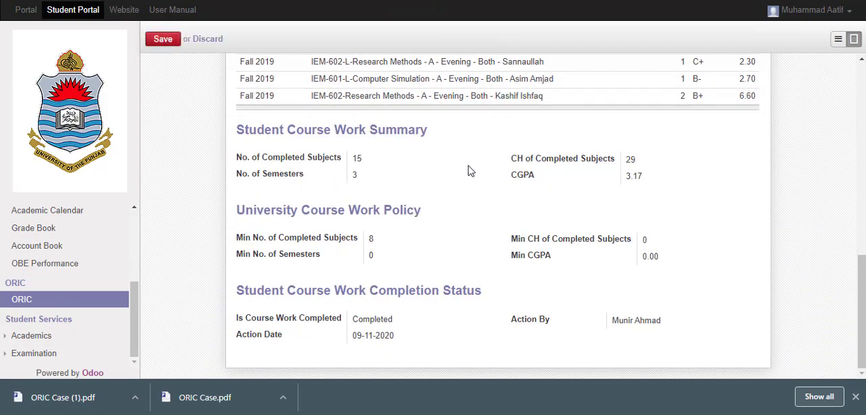
pyautogui.scroll(9, 469, 169)
pyautogui.scroll(-6, 469, 162)
pyautogui.scroll(4, 463, 159)
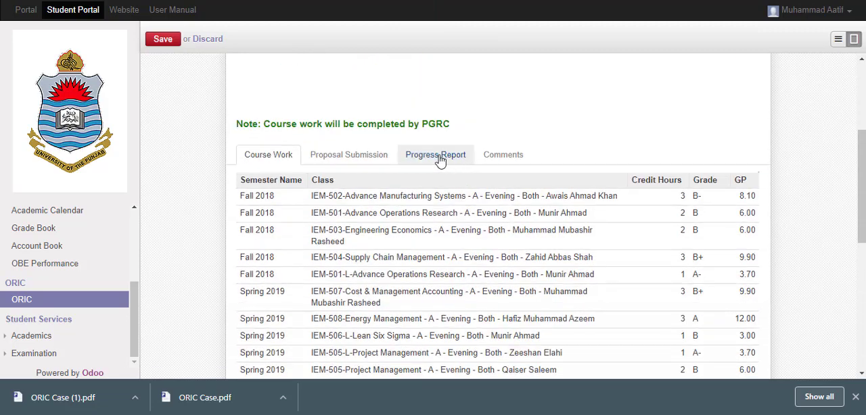
pyautogui.click(435, 156)
pyautogui.click(263, 291)
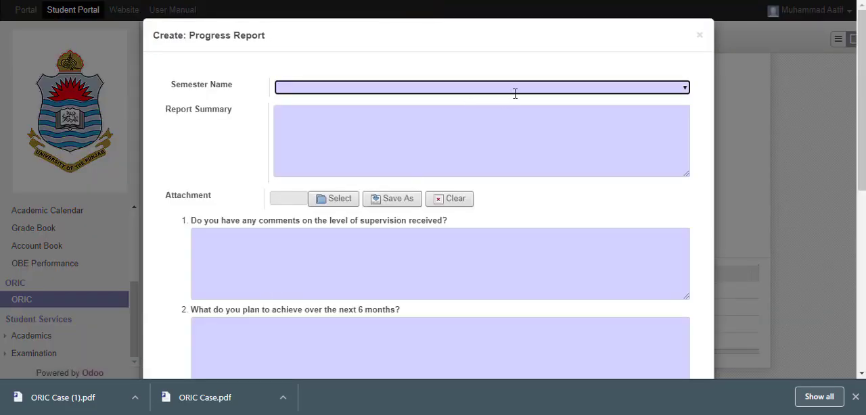
# Set the progress report's semester to Spring 2019 and enter "Report Summary" as its summary
pyautogui.click(685, 88)
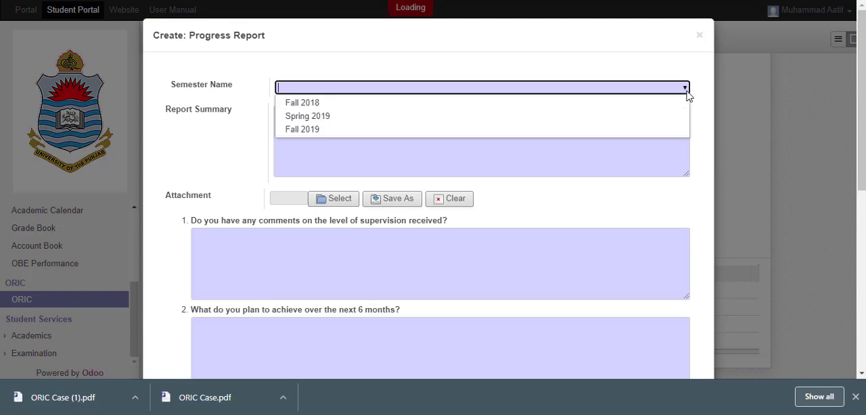
pyautogui.click(607, 122)
pyautogui.click(495, 144)
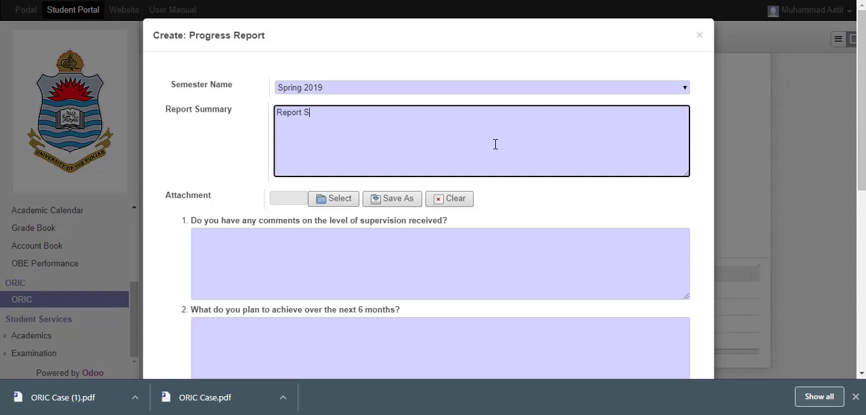
pyautogui.write('Report Summary')
# Attach the ORIC Case file from the Desktop to the progress report
pyautogui.click(338, 198)
pyautogui.scroll(-10, 284, 152)
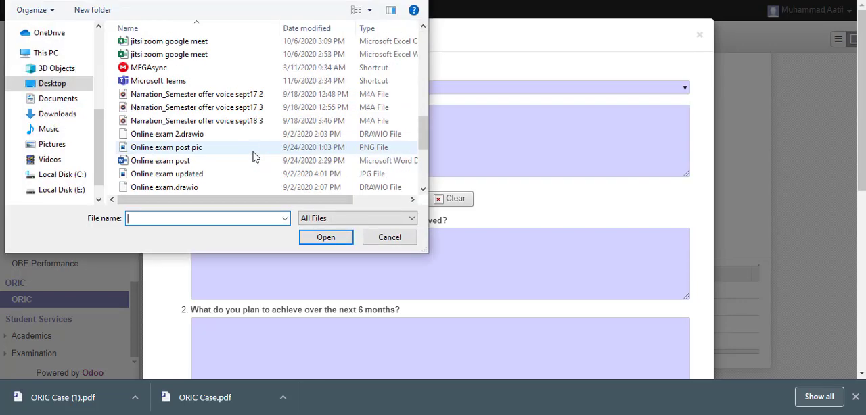
pyautogui.scroll(-4, 284, 156)
pyautogui.scroll(15, 309, 154)
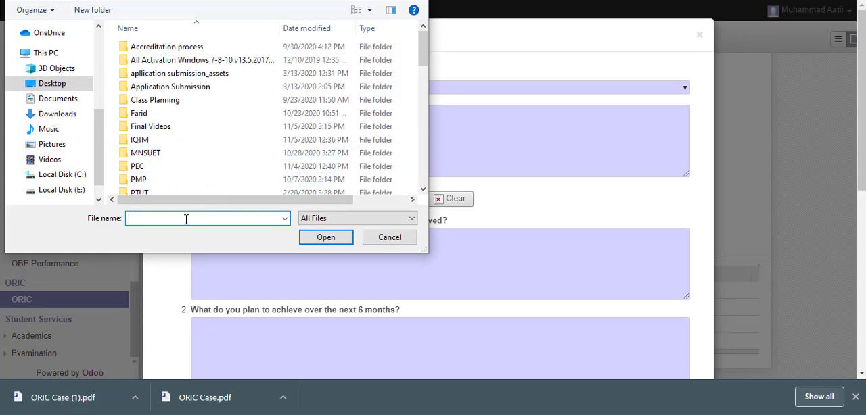
pyautogui.write('ori')
pyautogui.press('Down')
pyautogui.press('Return')
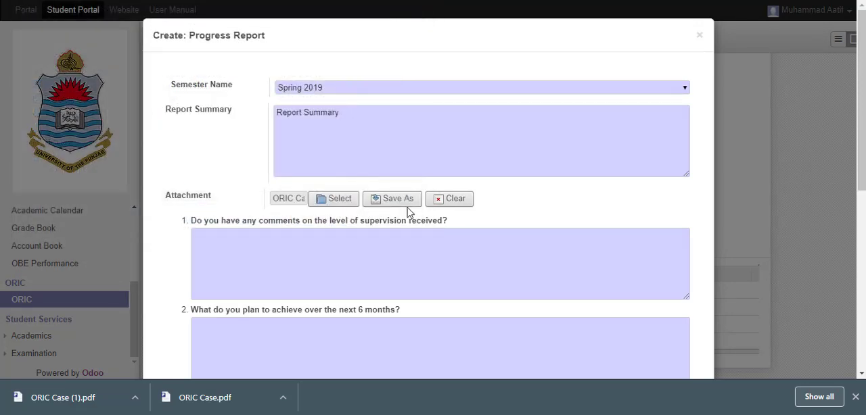
# Answer the supervision comments question with "A" and the six-month plan question with "B"
pyautogui.scroll(-3, 352, 203)
pyautogui.click(340, 80)
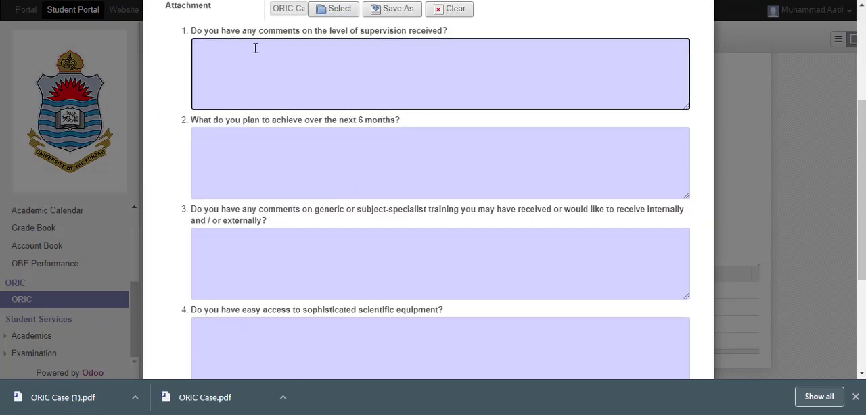
pyautogui.scroll(-3, 371, 218)
pyautogui.scroll(6, 354, 135)
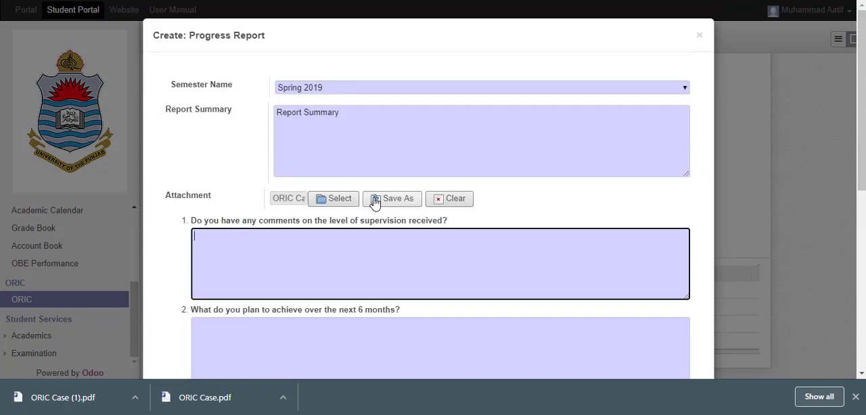
pyautogui.write('A')
pyautogui.scroll(-2, 329, 213)
pyautogui.click(293, 216)
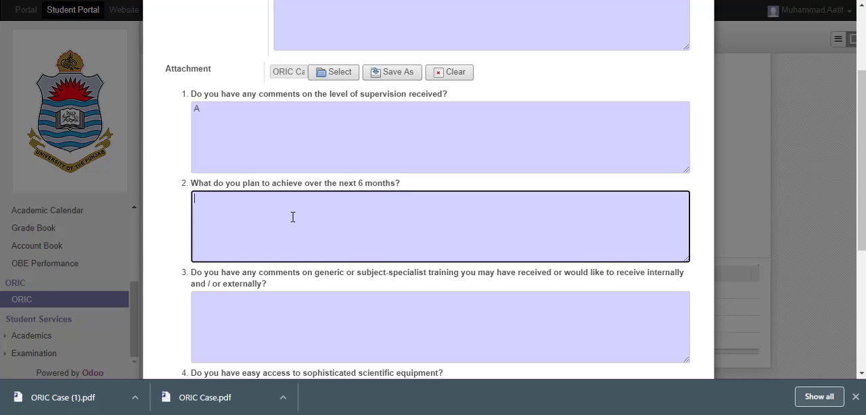
pyautogui.write('B')
# Answer the training question with "C", the scientific equipment question with "D" and the research material question with "E"
pyautogui.scroll(-2, 293, 216)
pyautogui.click(309, 186)
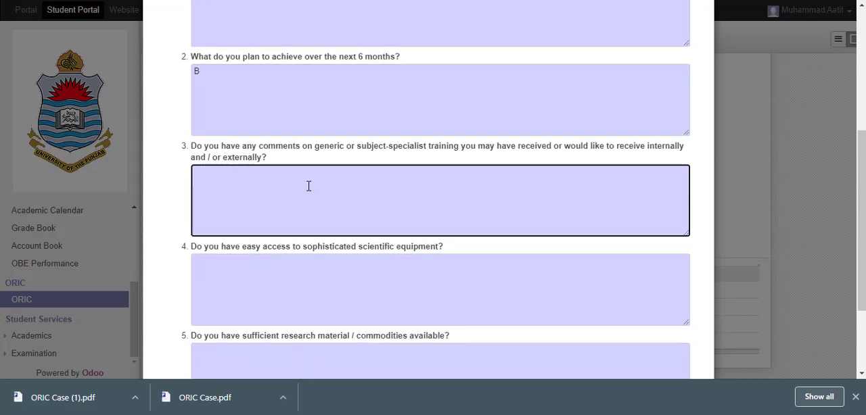
pyautogui.write('C')
pyautogui.scroll(-2, 309, 185)
pyautogui.click(308, 149)
pyautogui.write('D')
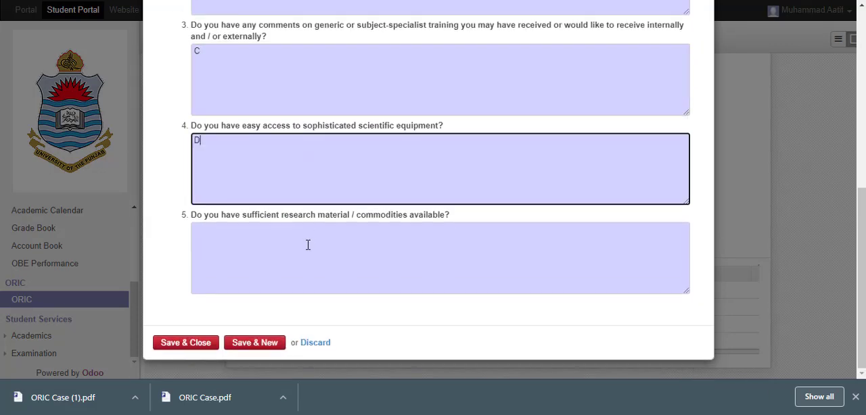
pyautogui.click(308, 245)
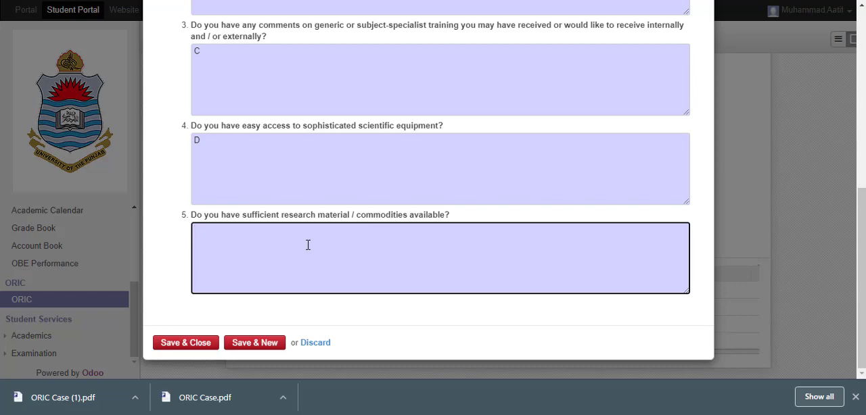
pyautogui.write('E')
# Save and close the Spring 2019 progress report, and save the ORIC case
pyautogui.click(193, 342)
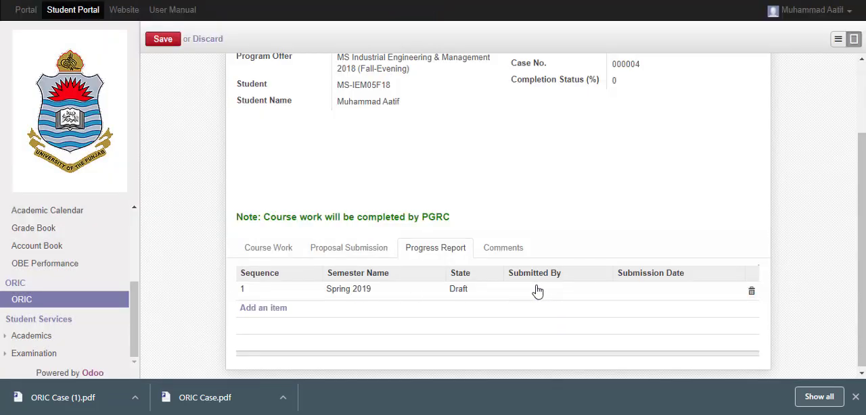
pyautogui.scroll(2, 539, 291)
pyautogui.scroll(-3, 247, 179)
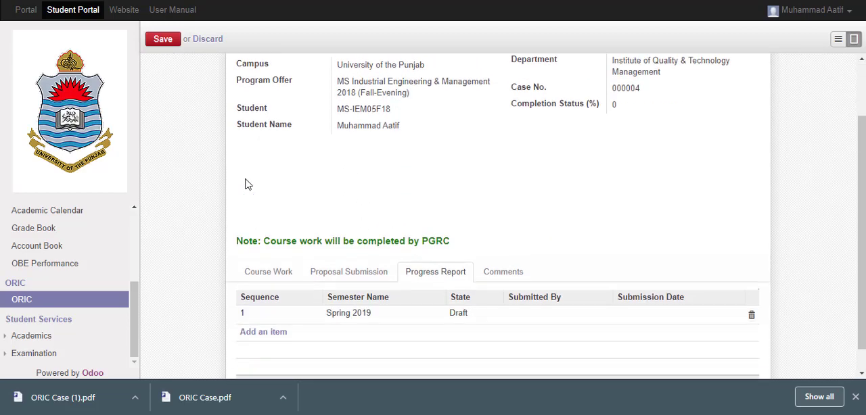
pyautogui.click(163, 38)
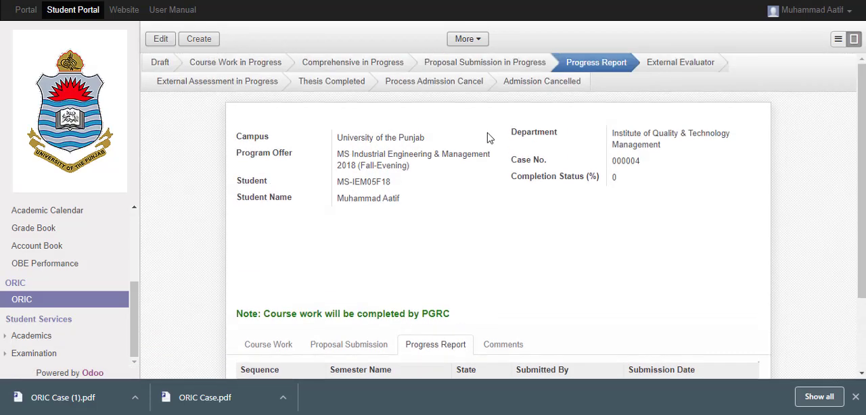
pyautogui.scroll(-3, 434, 235)
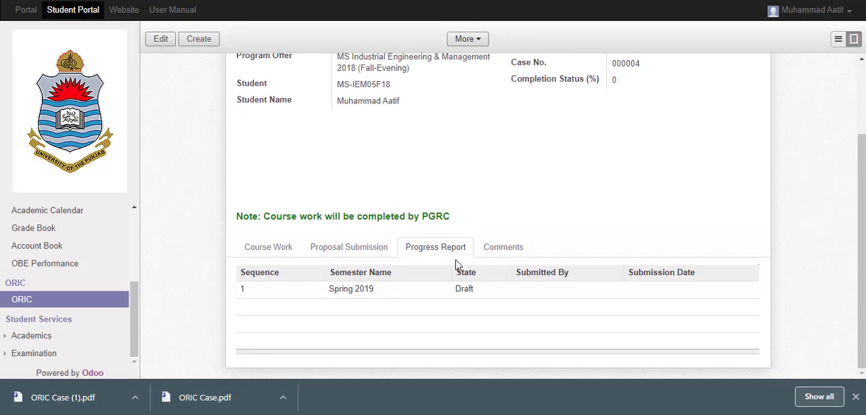
pyautogui.scroll(3, 455, 265)
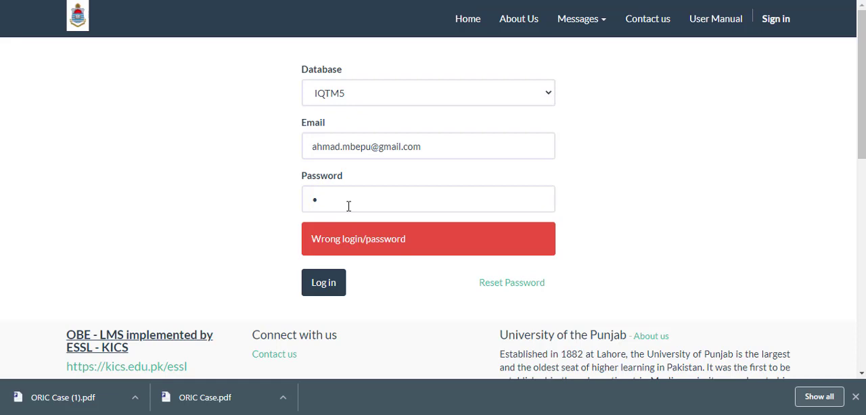
# Log in with the supervisor's account and open the ORIC case list under Academics
pyautogui.click(338, 289)
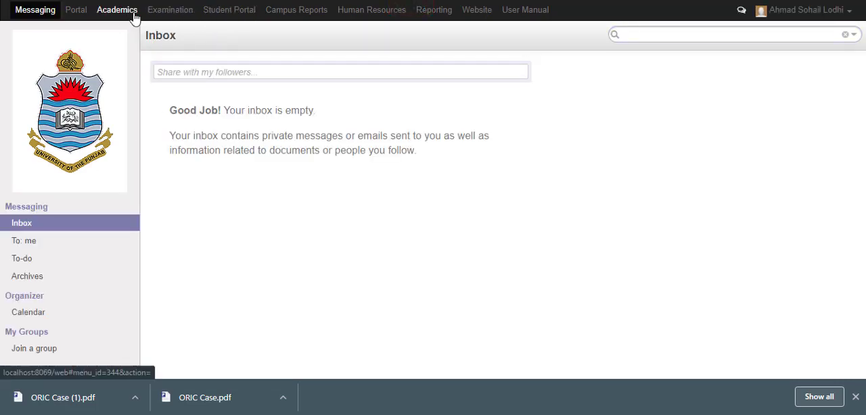
pyautogui.click(112, 12)
pyautogui.scroll(-6, 68, 297)
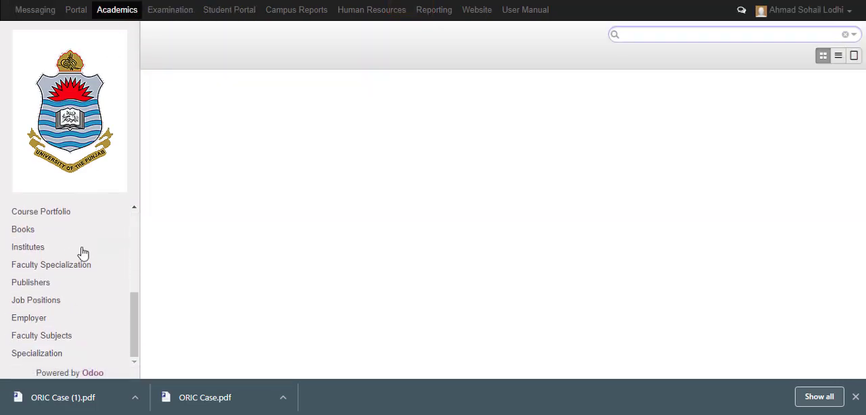
pyautogui.scroll(4, 80, 250)
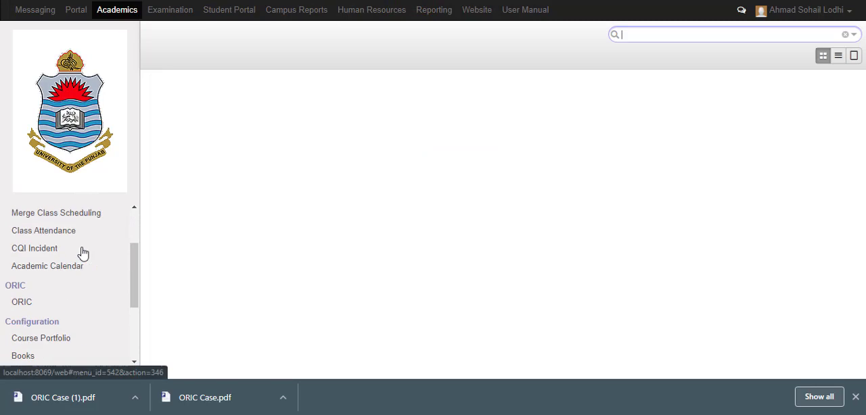
pyautogui.click(56, 304)
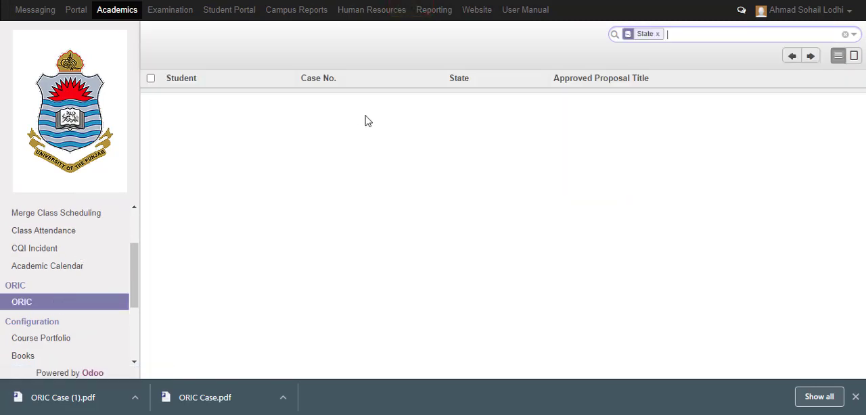
# Open the student's case in the Progress Report group and review its course work and proposal submission
pyautogui.click(365, 98)
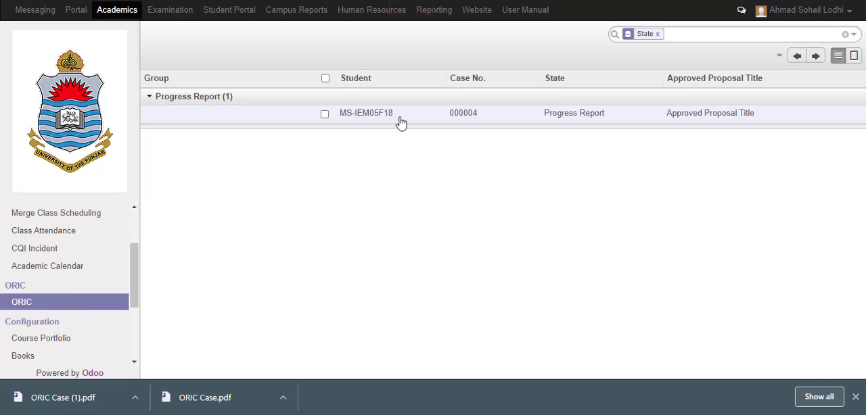
pyautogui.click(399, 119)
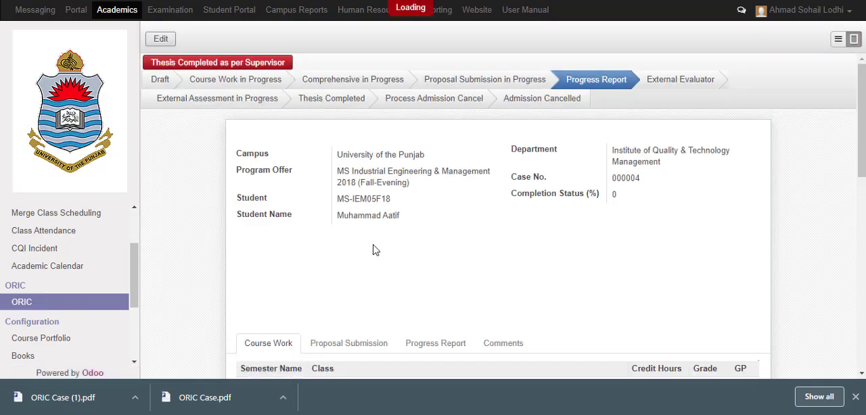
pyautogui.scroll(-3, 372, 248)
pyautogui.scroll(3, 419, 223)
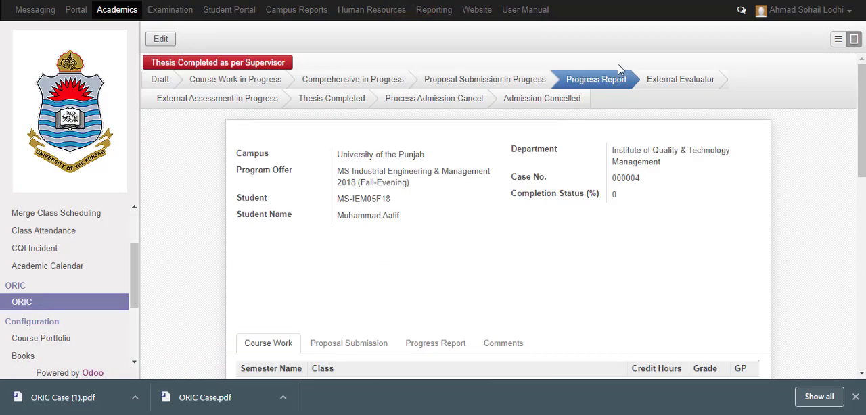
pyautogui.scroll(-3, 396, 243)
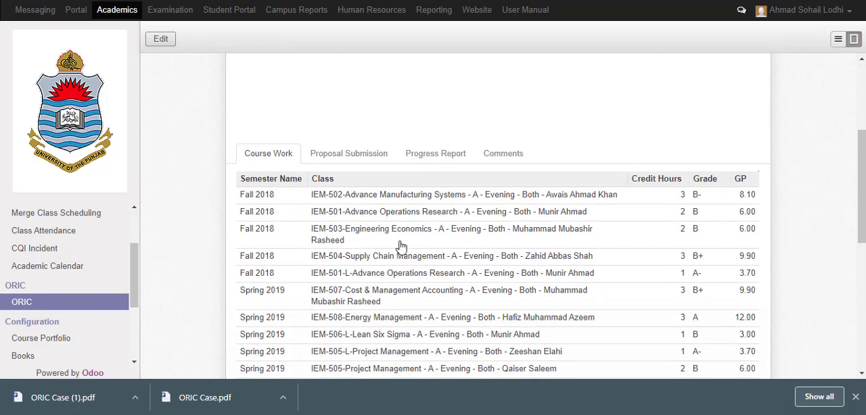
pyautogui.click(376, 156)
pyautogui.scroll(-1, 426, 165)
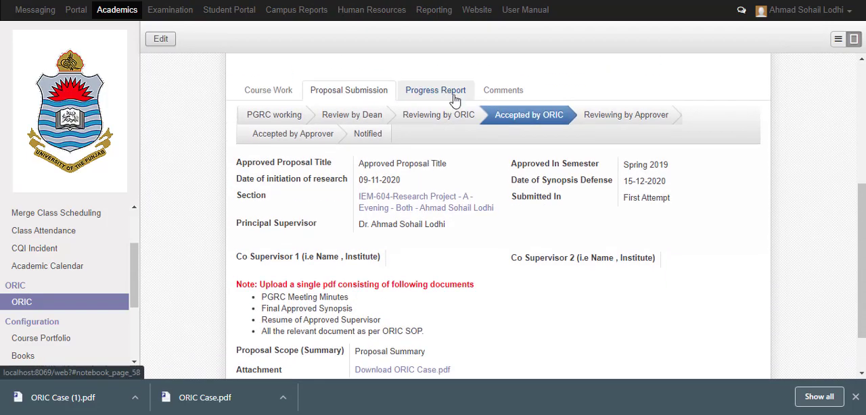
# Open the case's Spring 2019 progress report, download its attachment ORIC Case.pdf and close the report
pyautogui.click(454, 99)
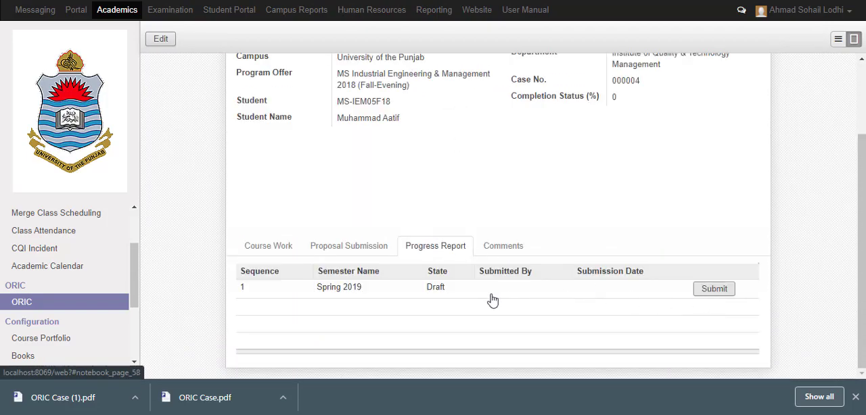
pyautogui.click(349, 290)
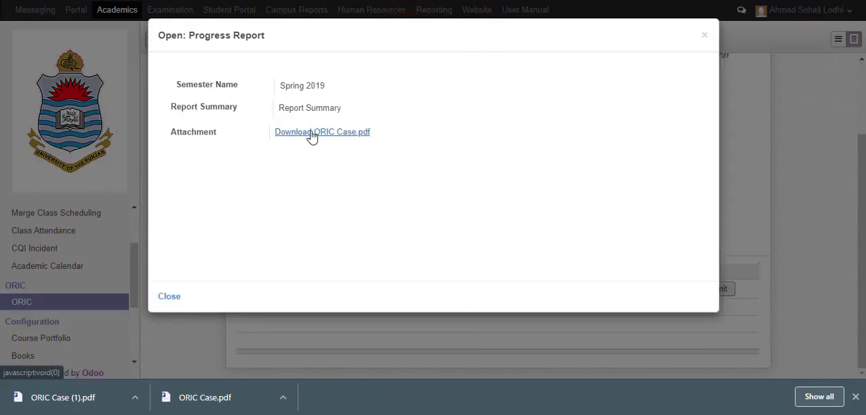
pyautogui.click(311, 133)
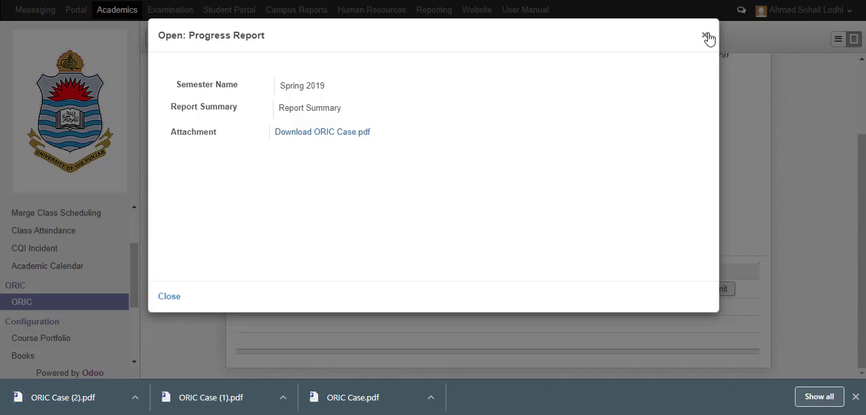
pyautogui.click(705, 36)
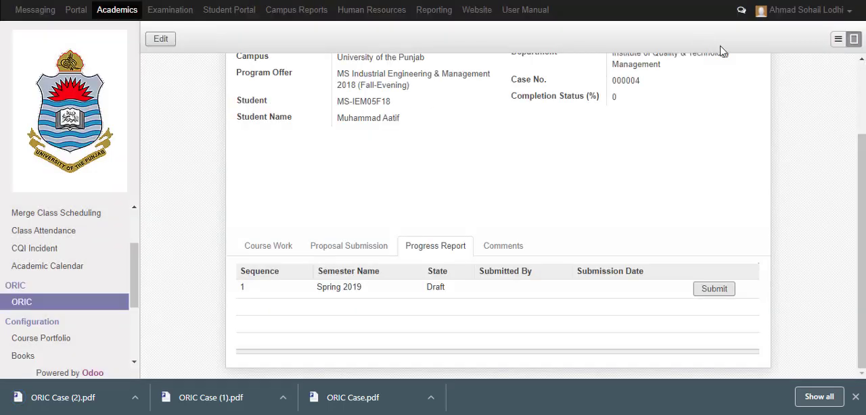
# Submit the Spring 2019 progress report and review its entry in the progress report list
pyautogui.click(715, 292)
pyautogui.scroll(2, 340, 237)
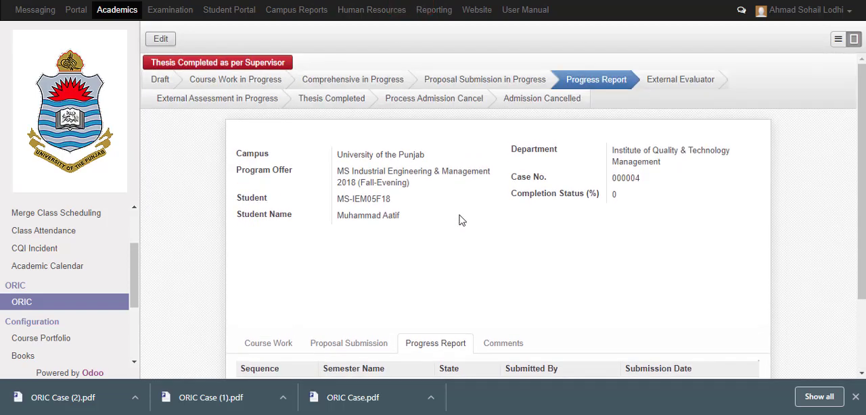
pyautogui.scroll(-2, 460, 220)
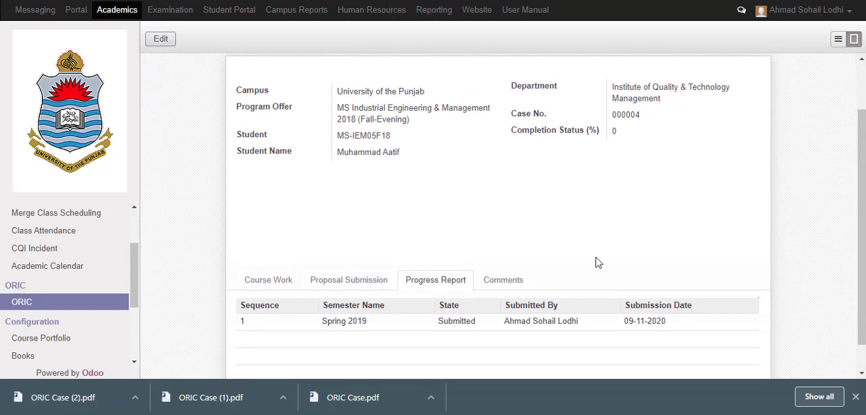
pyautogui.scroll(2, 598, 258)
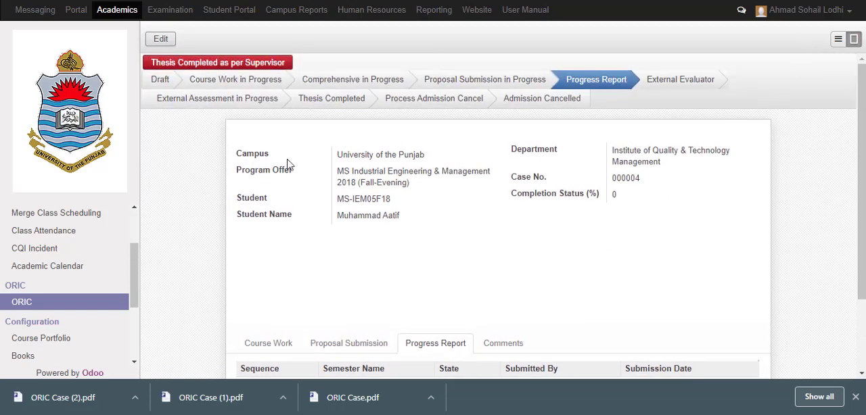
pyautogui.scroll(-2, 287, 165)
pyautogui.scroll(2, 287, 164)
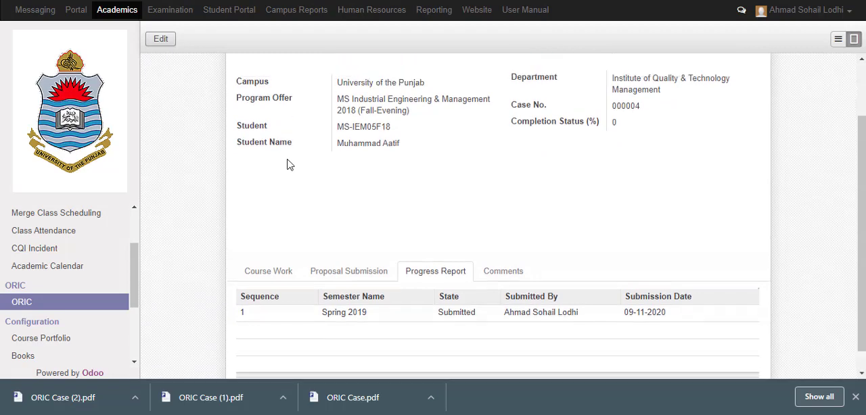
pyautogui.scroll(-3, 287, 164)
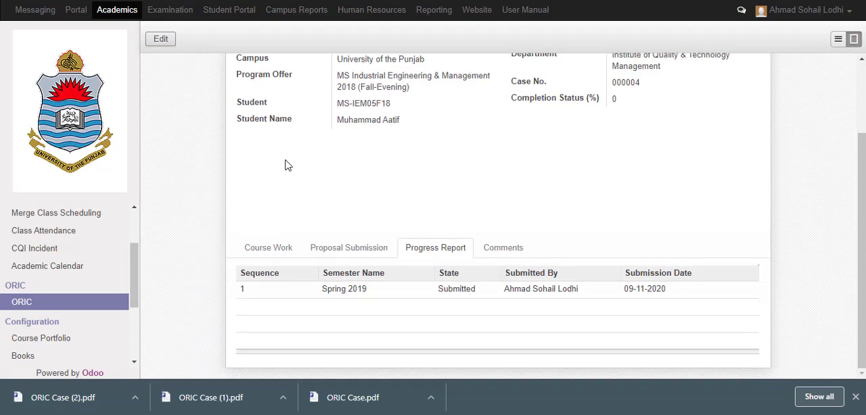
pyautogui.scroll(3, 268, 164)
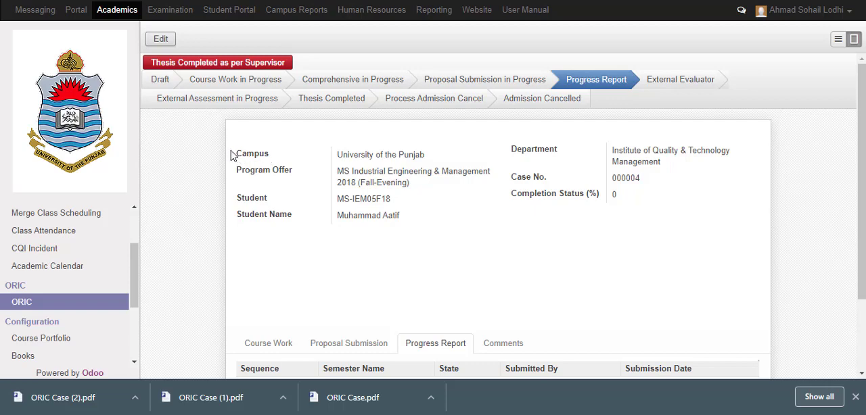
# Mark the case as Thesis Completed as per Supervisor and look over the case record
pyautogui.click(233, 65)
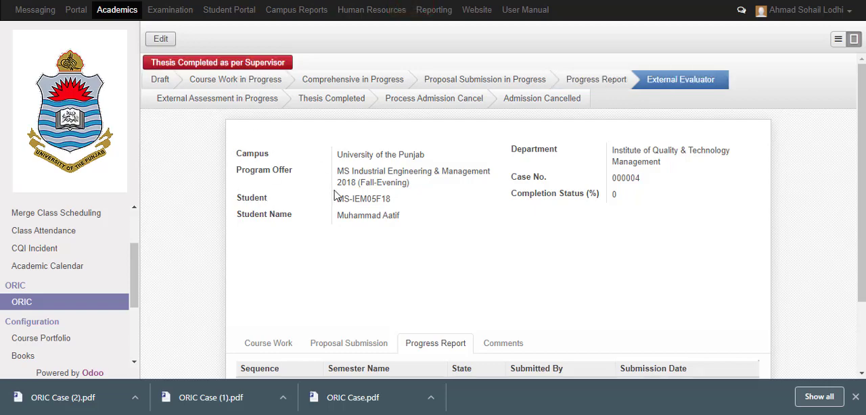
pyautogui.scroll(-2, 342, 195)
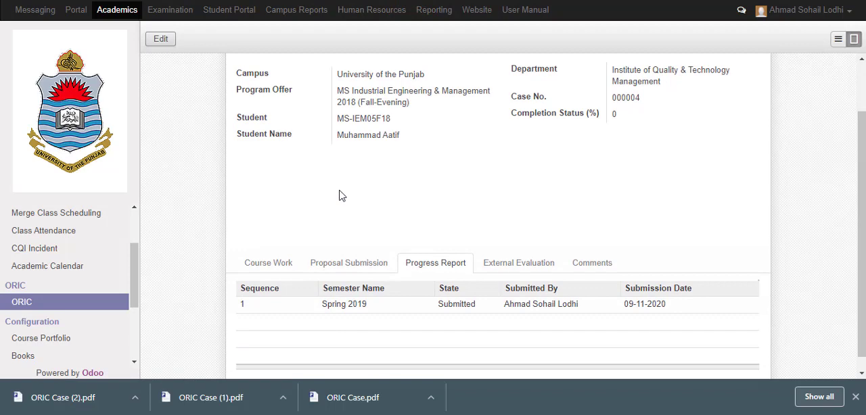
pyautogui.scroll(2, 342, 146)
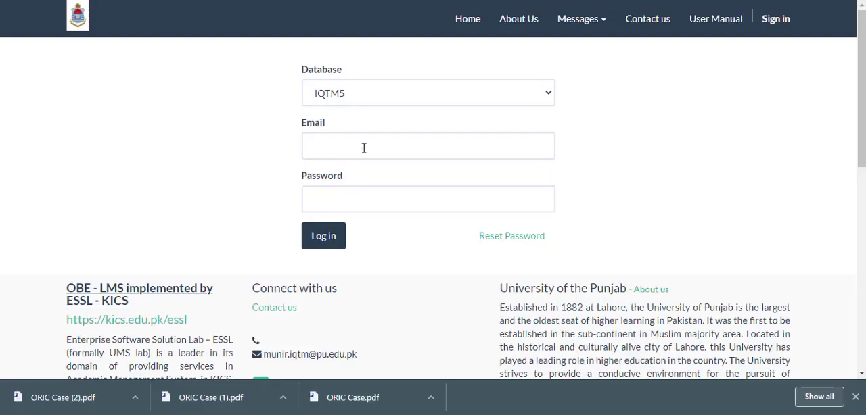
# Log in to the IQTM5 database with the institute account's saved e-mail and password
pyautogui.click(364, 148)
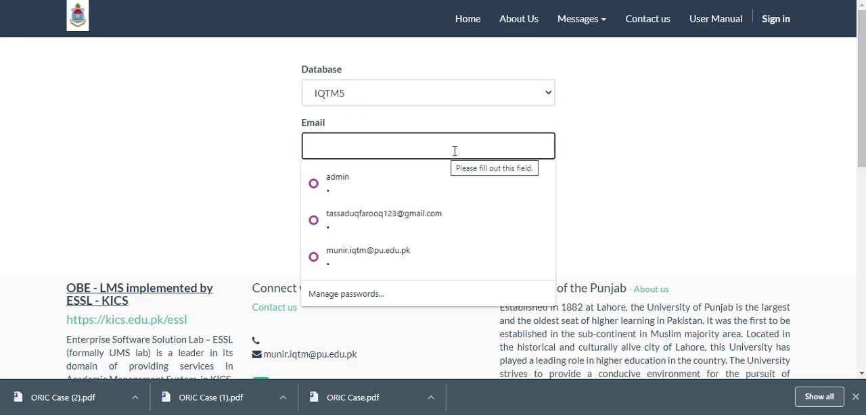
pyautogui.write('munir')
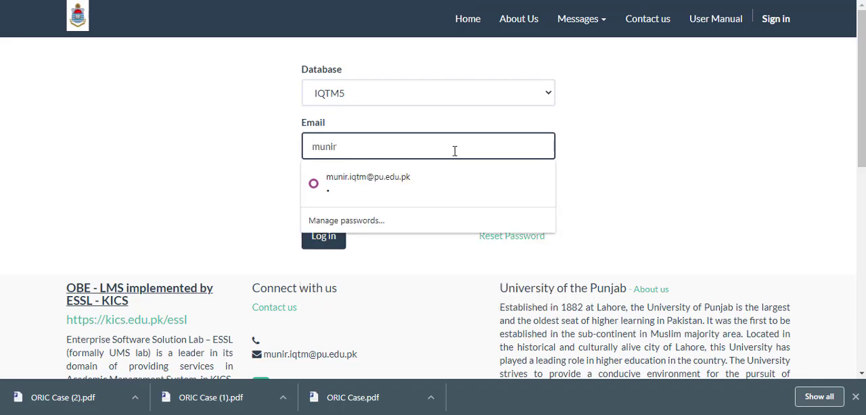
pyautogui.press('Down')
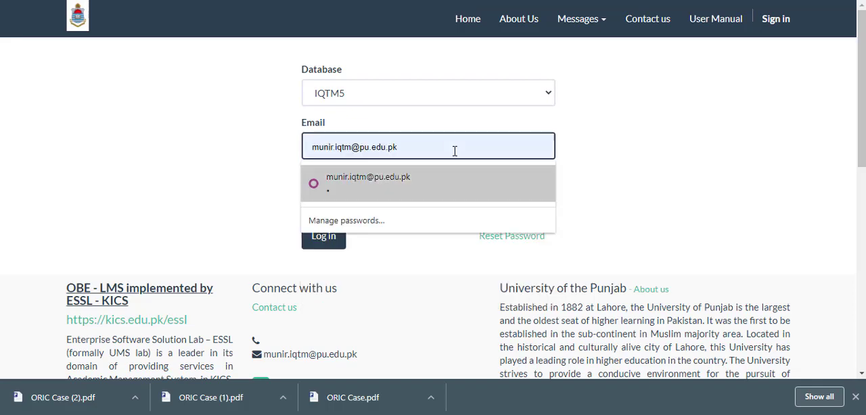
pyautogui.press('Return')
pyautogui.press('Return')
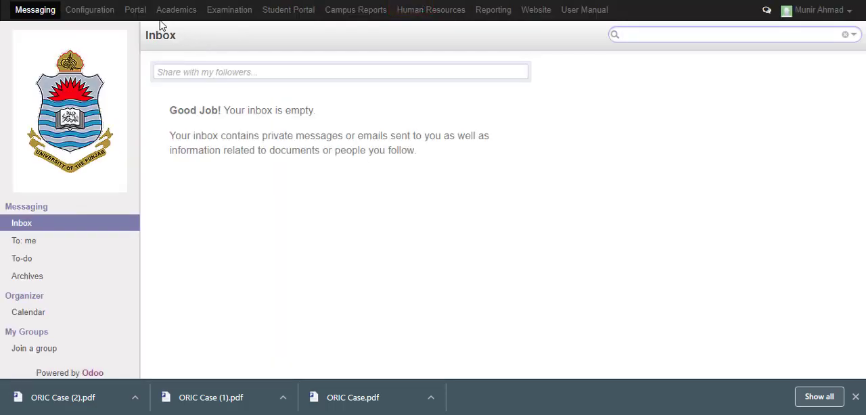
# Open the ORIC case list in the Academics area
pyautogui.click(190, 15)
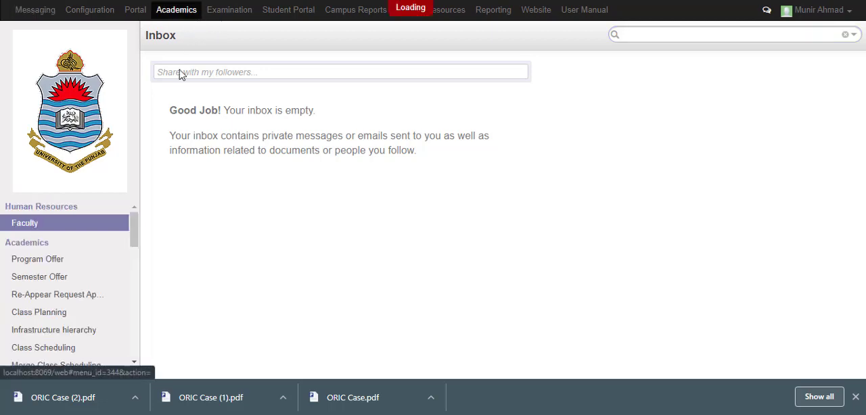
pyautogui.scroll(-10, 79, 248)
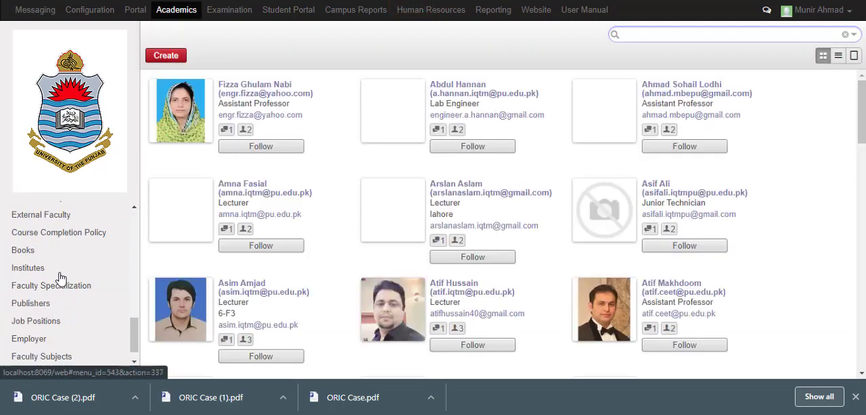
pyautogui.scroll(8, 59, 277)
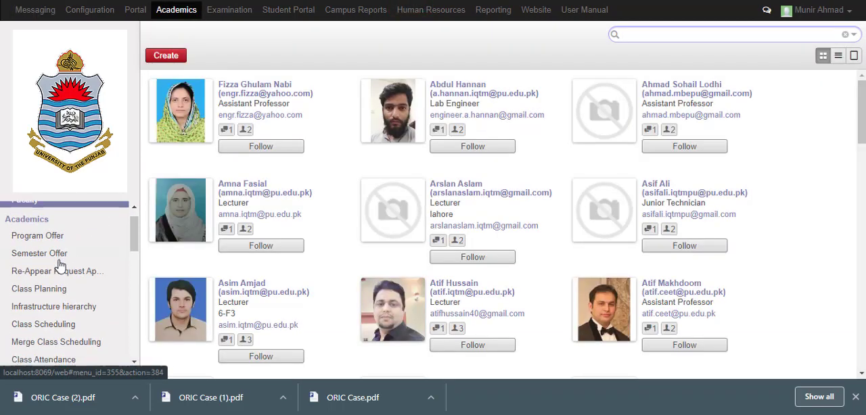
pyautogui.scroll(-5, 59, 265)
pyautogui.click(42, 295)
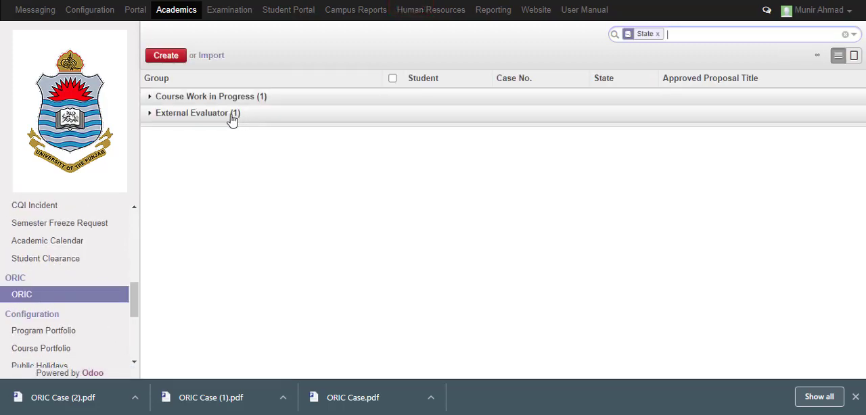
# Open the student's case in the External Evaluator group and start editing its External Evaluation section
pyautogui.click(153, 119)
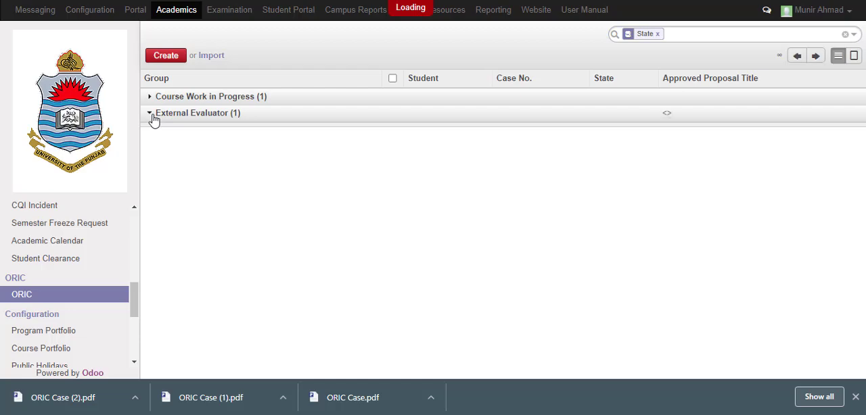
pyautogui.scroll(-1, 360, 161)
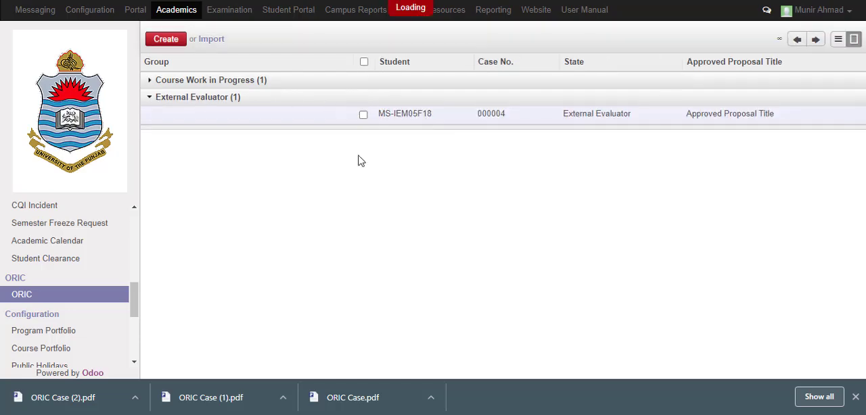
pyautogui.scroll(-3, 261, 187)
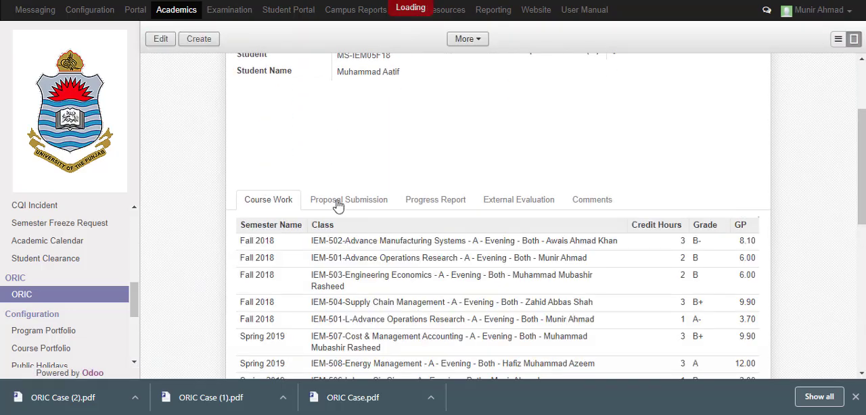
pyautogui.click(517, 202)
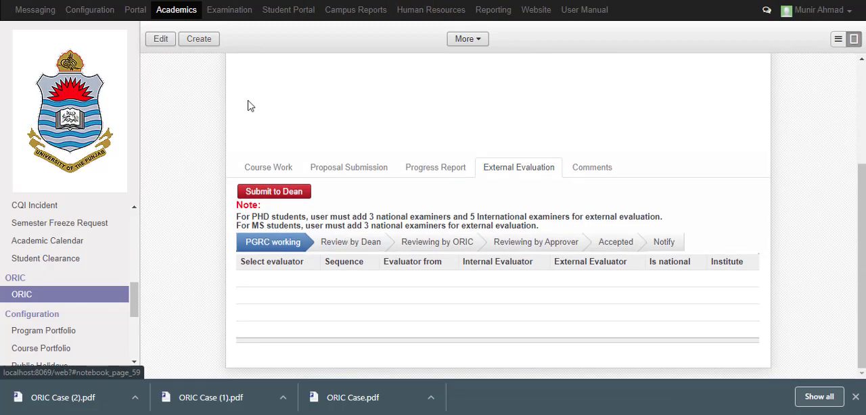
pyautogui.click(158, 39)
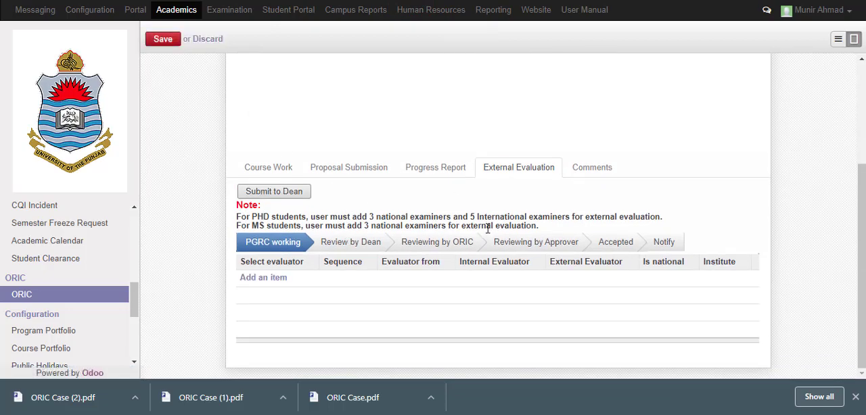
pyautogui.click(272, 282)
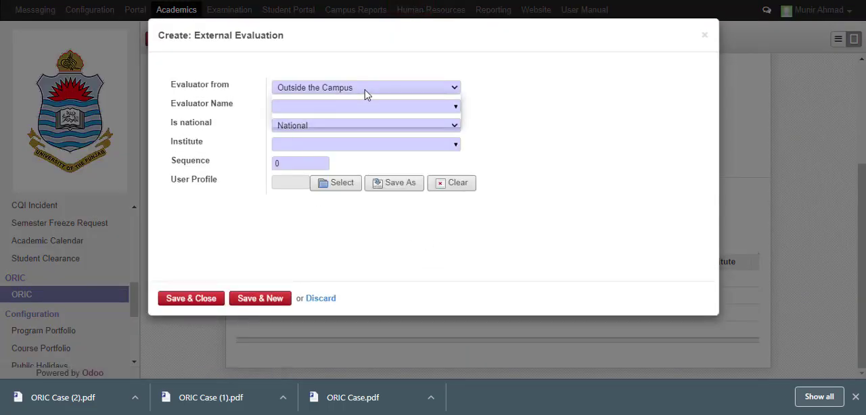
pyautogui.click(439, 88)
pyautogui.click(573, 94)
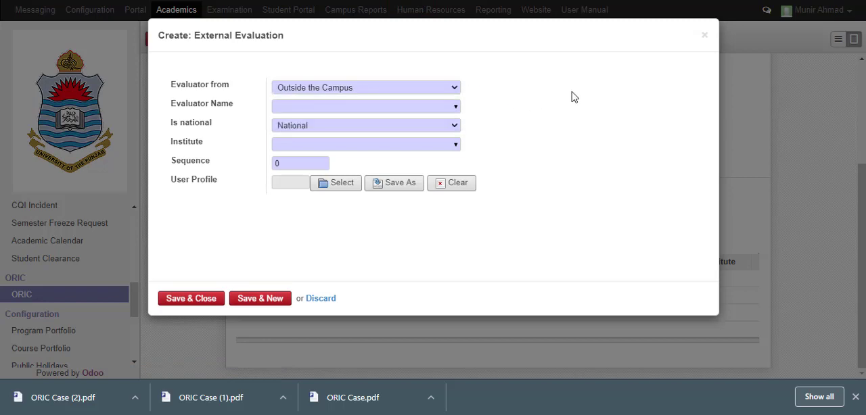
pyautogui.click(704, 36)
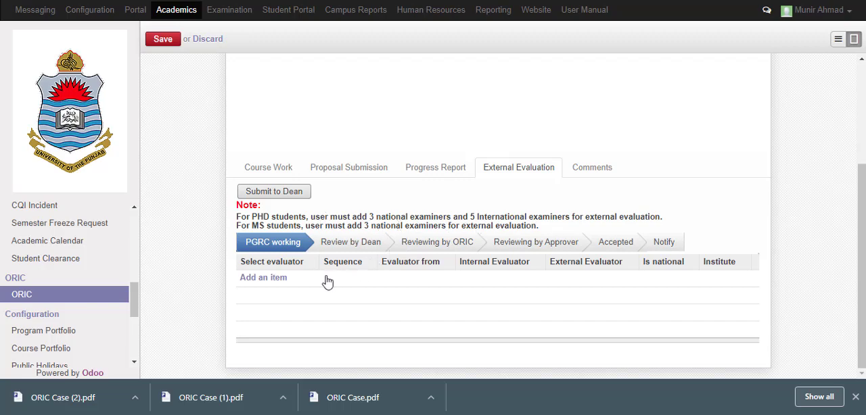
# Start a new external evaluation entry and set where the evaluator comes from to In Campus
pyautogui.click(281, 284)
pyautogui.click(347, 90)
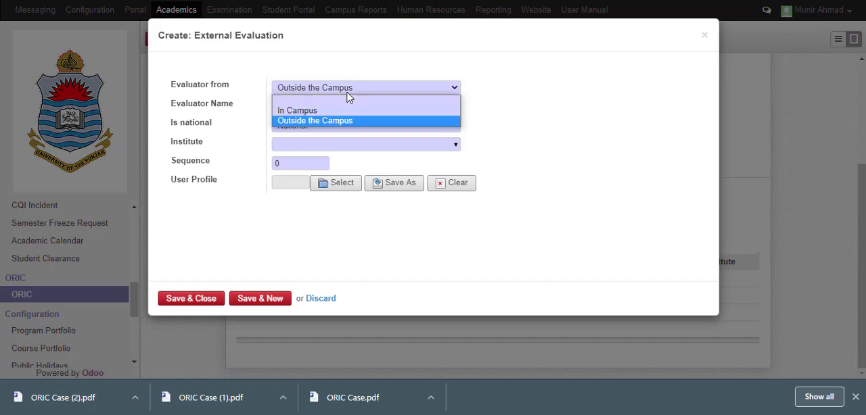
pyautogui.click(497, 101)
pyautogui.click(449, 108)
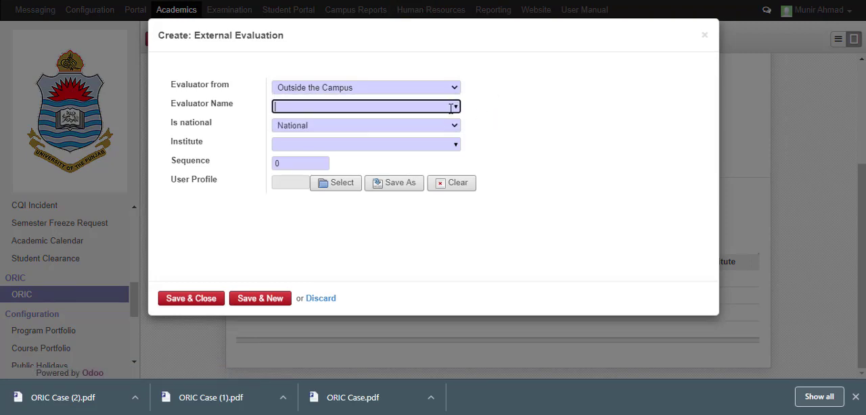
pyautogui.click(455, 107)
pyautogui.click(455, 90)
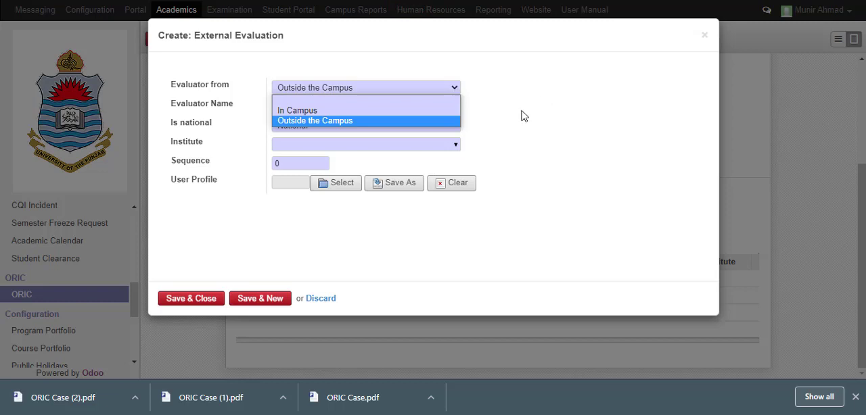
pyautogui.click(522, 111)
pyautogui.click(455, 106)
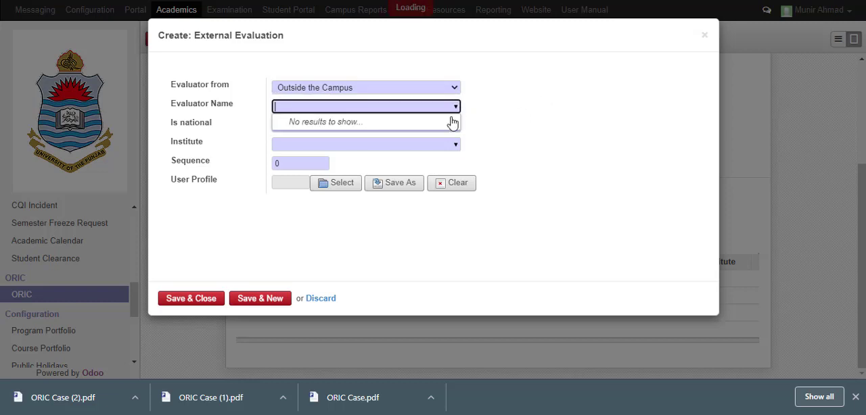
pyautogui.click(478, 140)
pyautogui.click(425, 90)
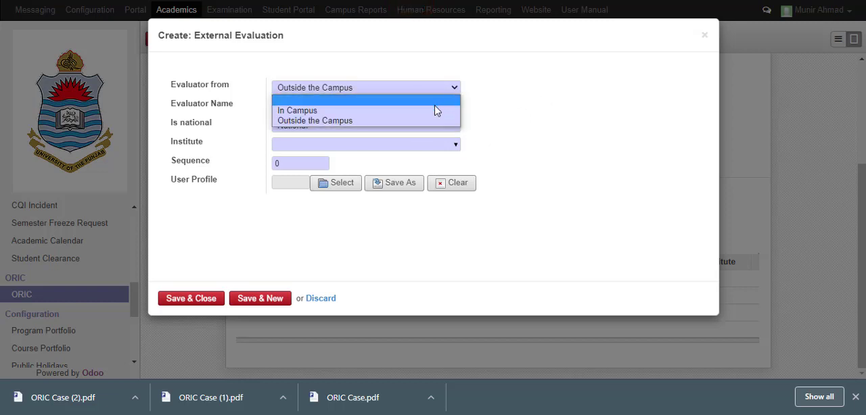
pyautogui.click(437, 111)
# Choose the first listed faculty member as national evaluator, with COMSATS Institute of Information Technology and sequence 1, and save the entry
pyautogui.click(453, 108)
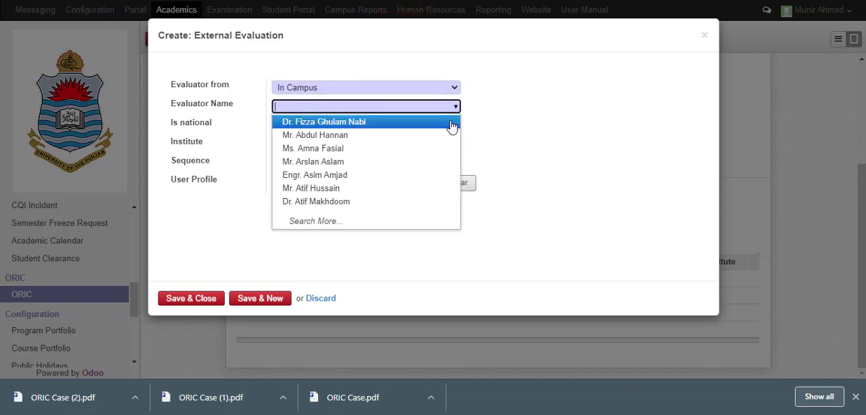
pyautogui.click(451, 123)
pyautogui.click(453, 126)
pyautogui.click(504, 123)
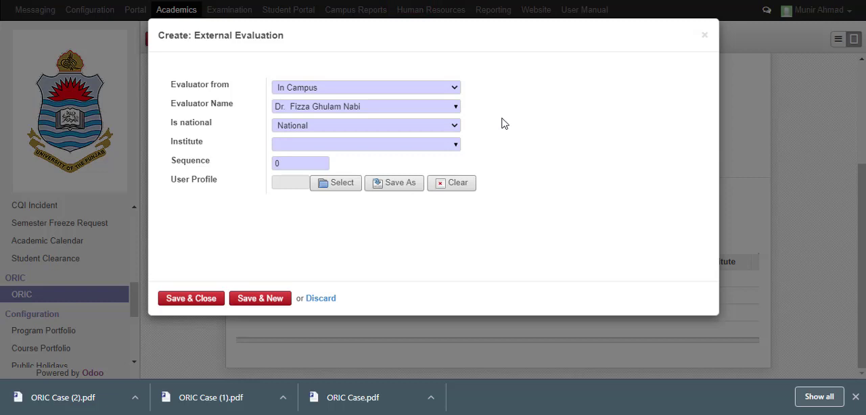
pyautogui.click(451, 146)
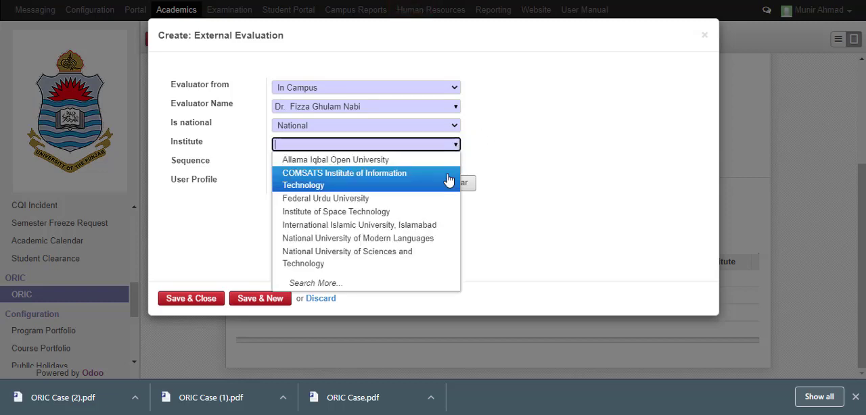
pyautogui.click(438, 177)
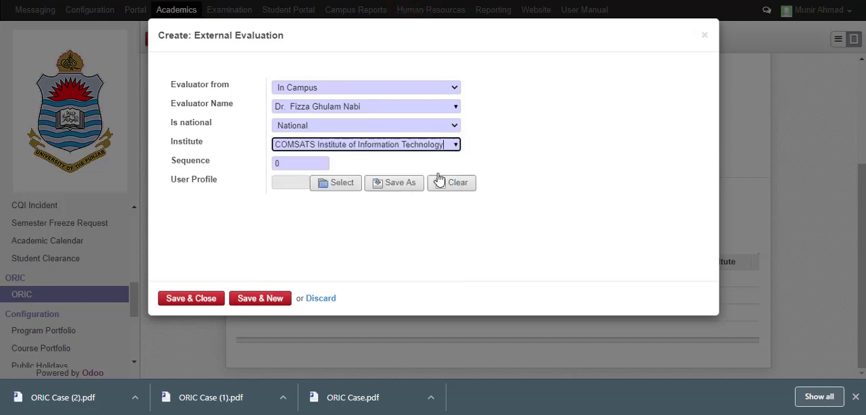
pyautogui.click(313, 166)
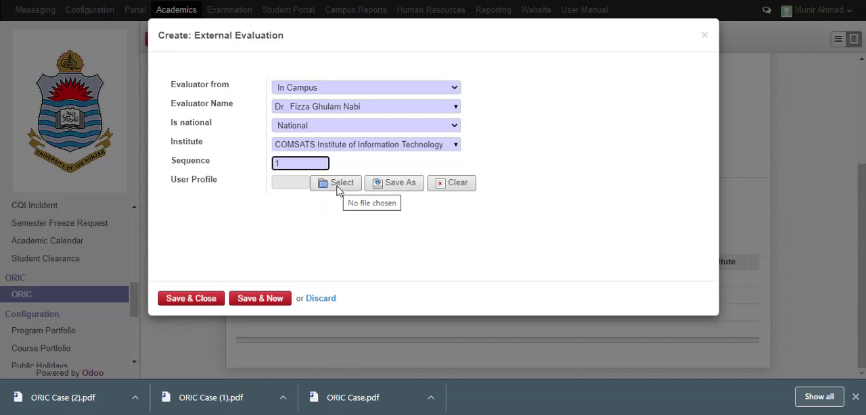
pyautogui.click(257, 300)
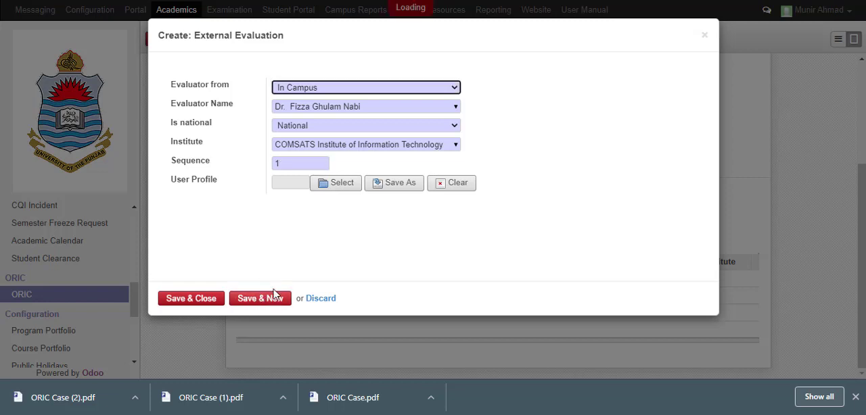
# Add the second listed faculty member as In Campus evaluator, with National University of Modern Languages and sequence 2, and save the entry
pyautogui.click(361, 87)
pyautogui.click(370, 111)
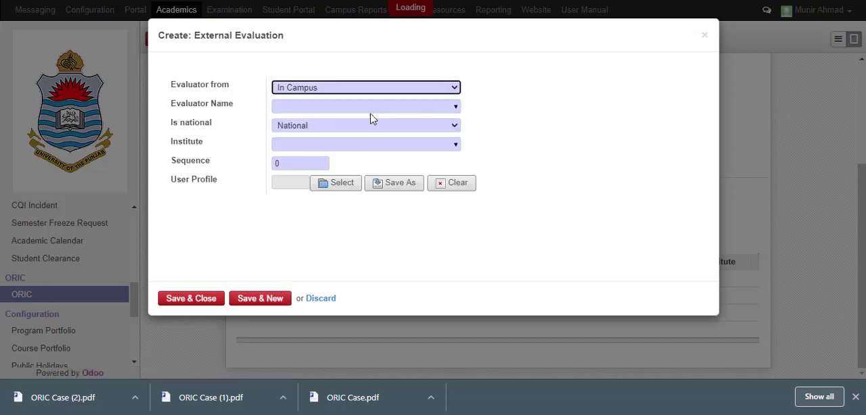
pyautogui.click(414, 108)
pyautogui.click(457, 111)
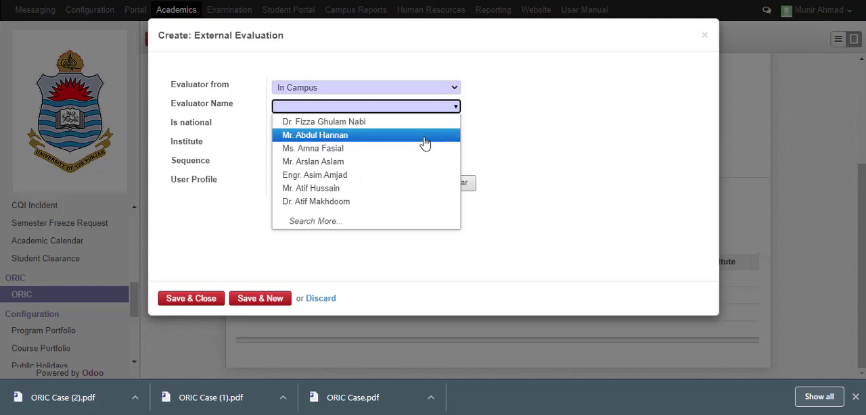
pyautogui.click(424, 138)
pyautogui.click(449, 145)
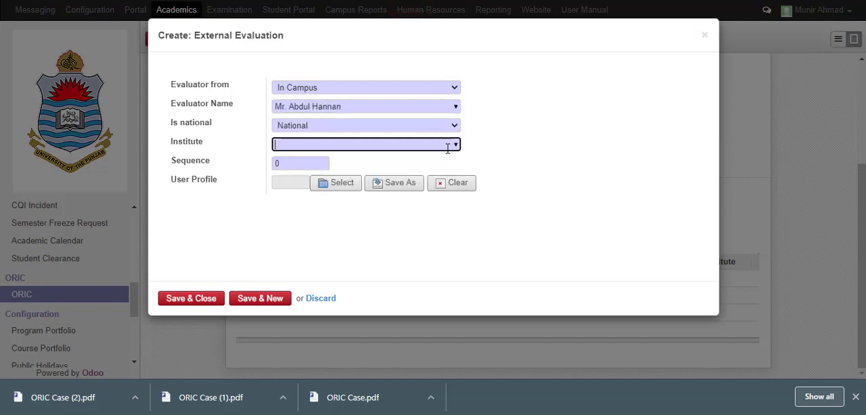
pyautogui.click(455, 145)
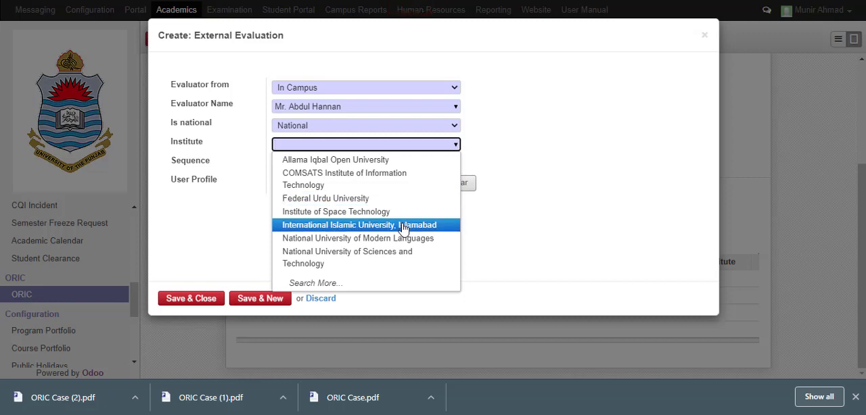
pyautogui.click(400, 238)
pyautogui.click(313, 163)
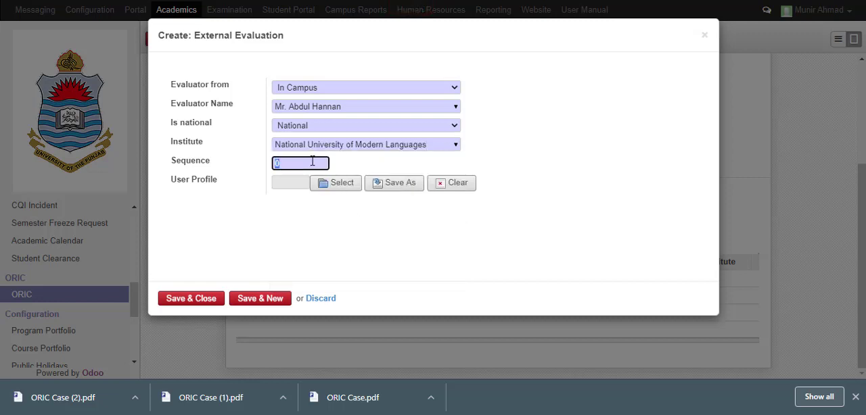
pyautogui.write('2')
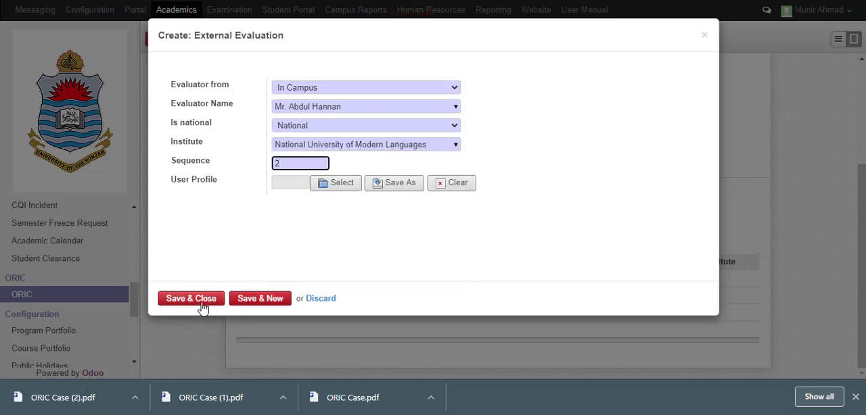
pyautogui.click(260, 298)
# Add a third In Campus evaluator, the second listed faculty member, with National University of Sciences and Technology and sequence 3, and save it
pyautogui.click(426, 90)
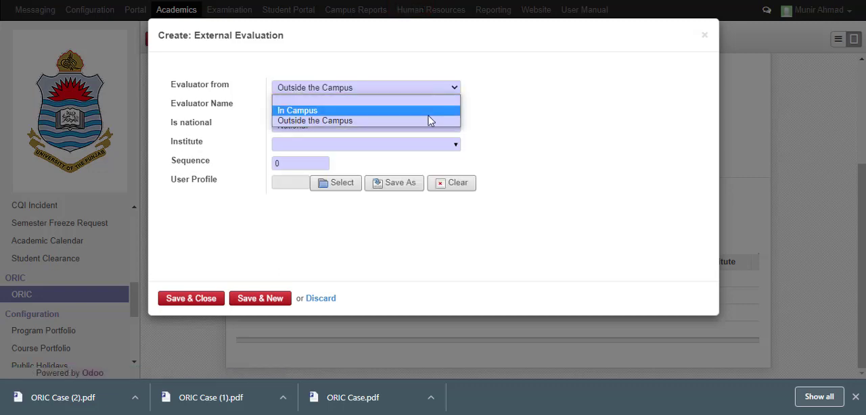
pyautogui.click(426, 120)
pyautogui.click(451, 87)
pyautogui.click(450, 111)
pyautogui.click(456, 108)
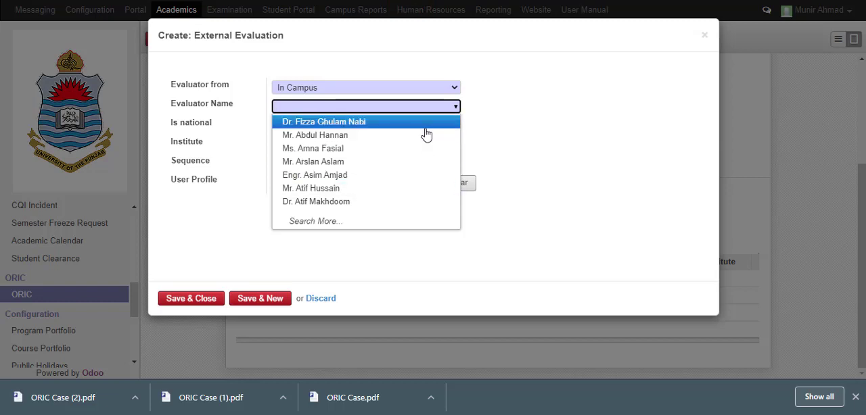
pyautogui.click(430, 137)
pyautogui.click(456, 145)
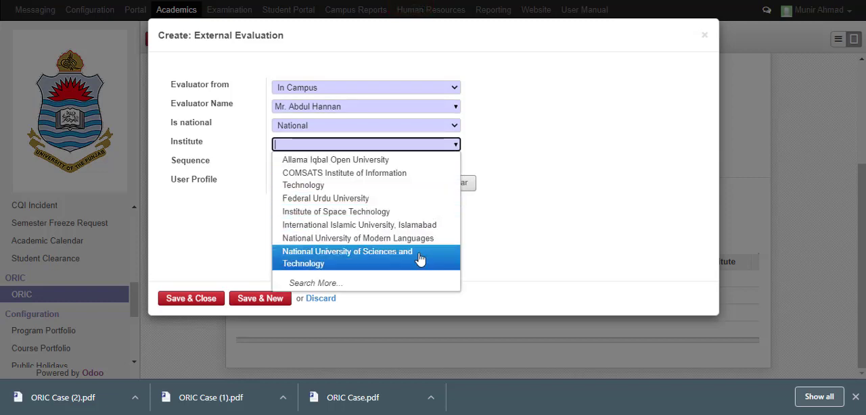
pyautogui.click(419, 257)
pyautogui.click(299, 161)
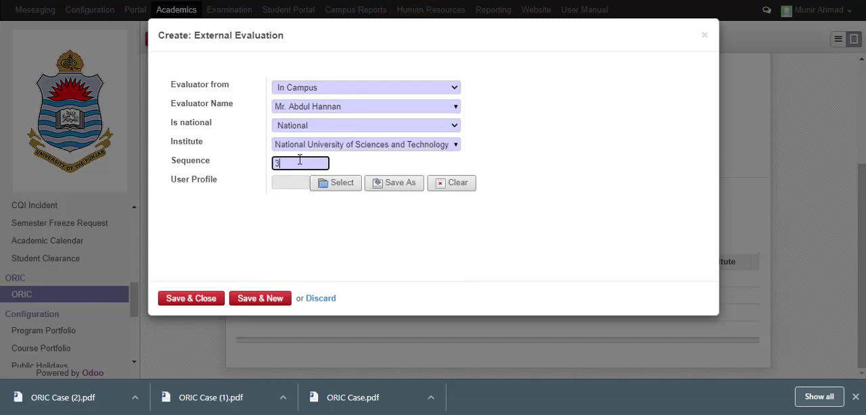
pyautogui.click(196, 298)
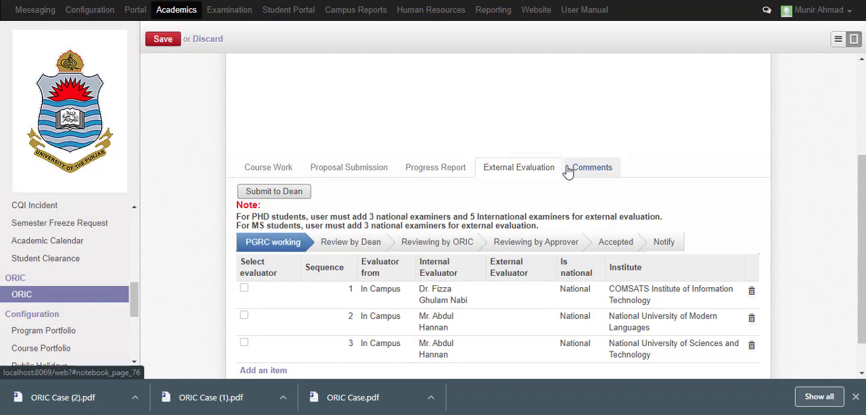
# Change the sequence 3 evaluator to the sixth listed faculty member, set the institute to Institute of Space Technology, and save the entry
pyautogui.click(478, 359)
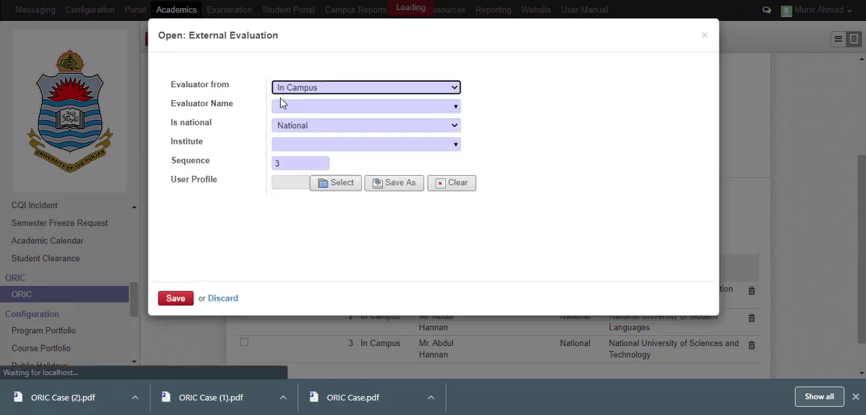
pyautogui.click(447, 107)
pyautogui.click(456, 107)
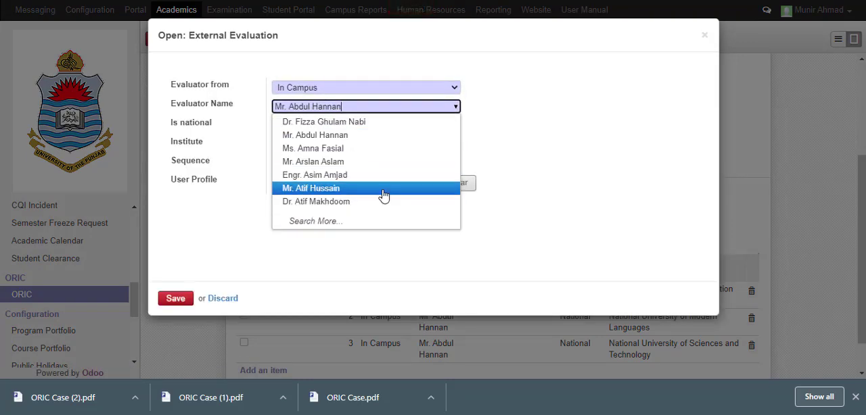
pyautogui.click(382, 195)
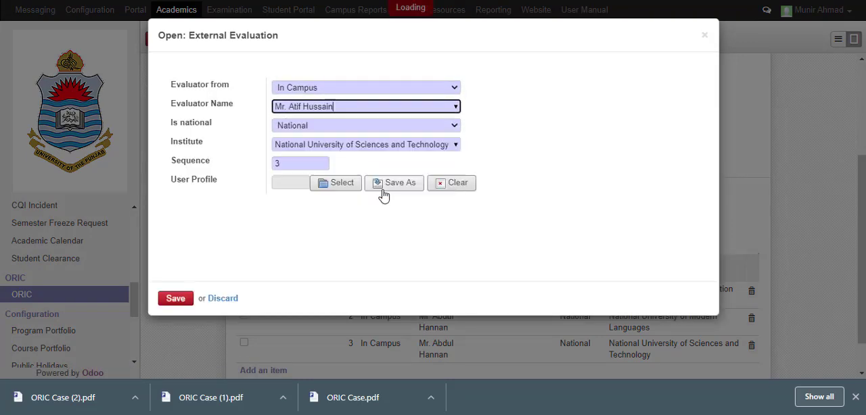
pyautogui.click(454, 148)
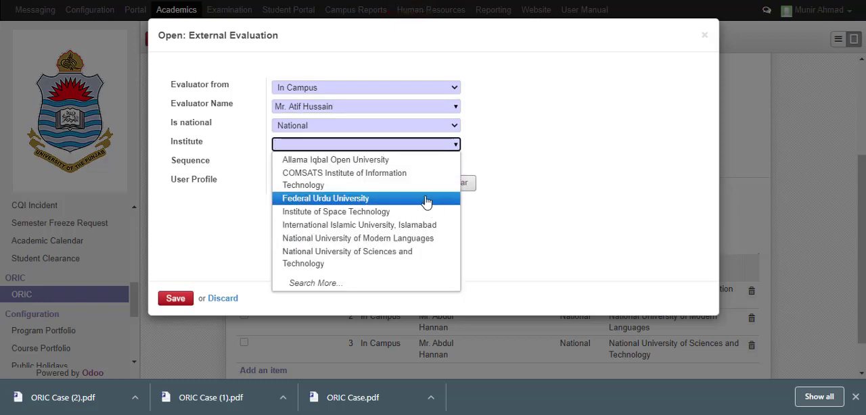
pyautogui.click(428, 213)
pyautogui.click(185, 298)
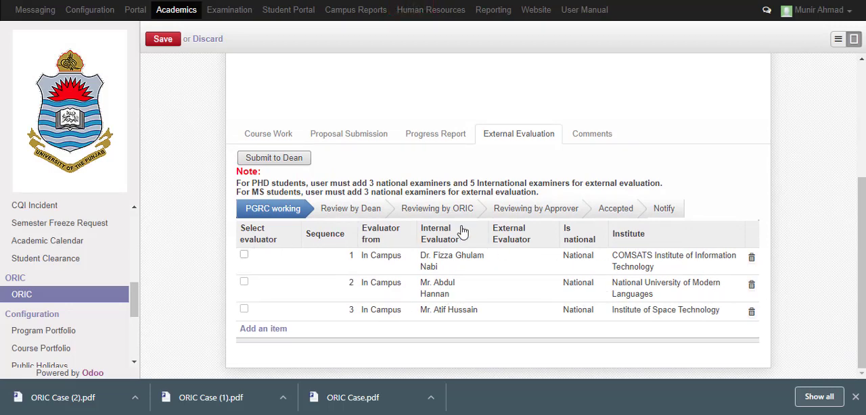
# Check the three evaluator entries against the case details and submit the external evaluation to the Dean
pyautogui.scroll(2, 266, 203)
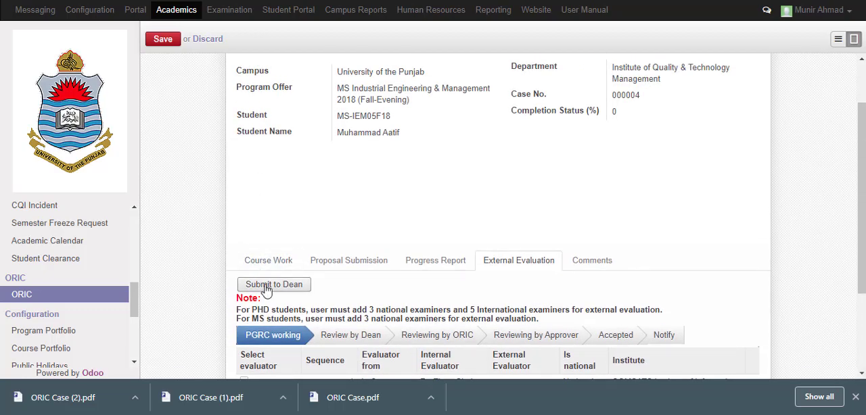
pyautogui.scroll(-1, 266, 288)
pyautogui.scroll(-2, 317, 240)
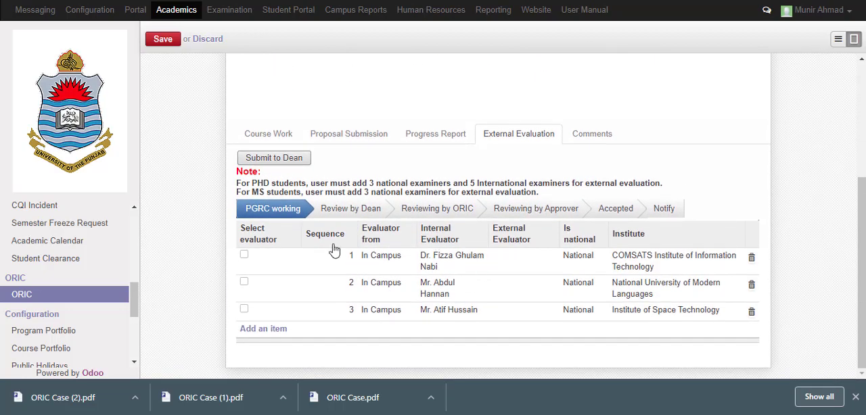
pyautogui.click(270, 158)
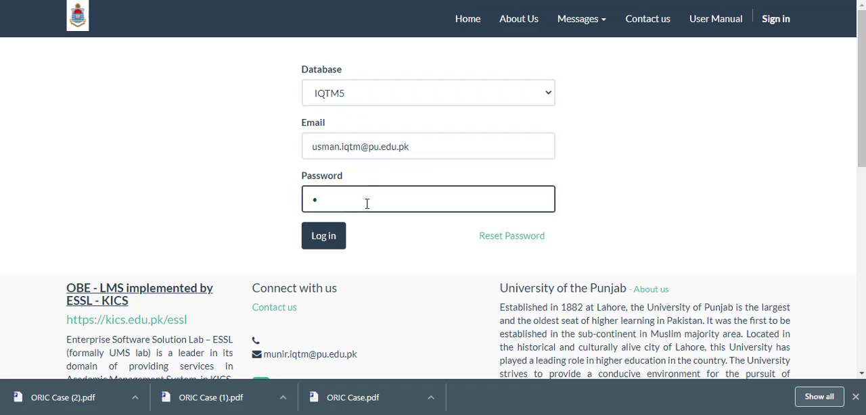
# Log in to the IQTM5 database with another institute user's e-mail and account password, and open the Academics area
pyautogui.click(330, 249)
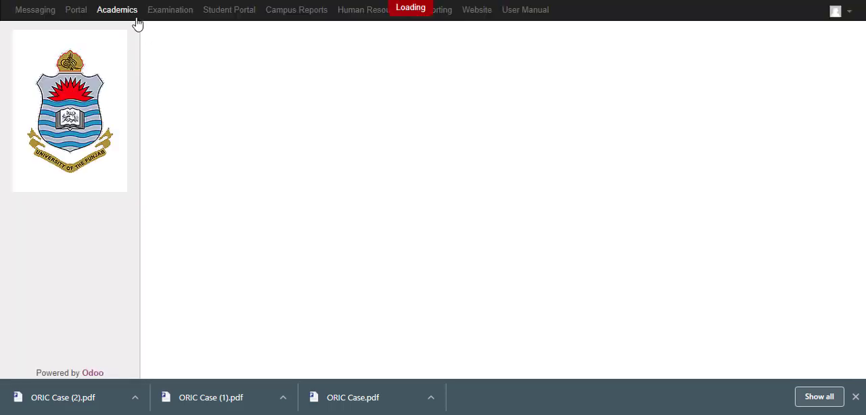
pyautogui.click(135, 19)
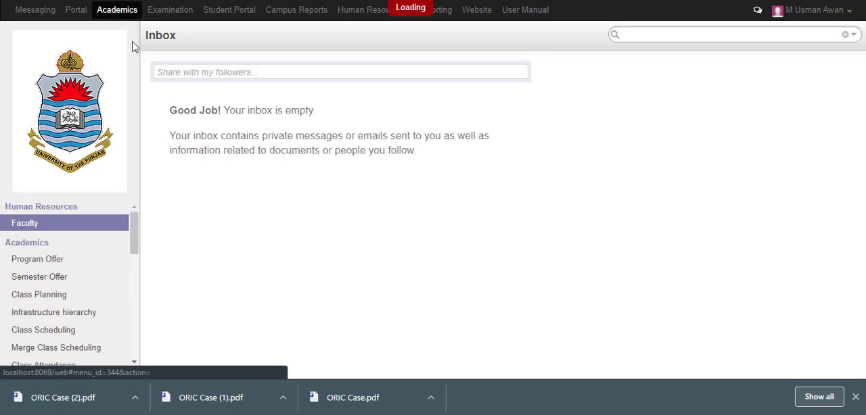
# Open case 000004 from the pending ORIC evaluator list and look through its external evaluators and comments
pyautogui.scroll(-6, 77, 242)
pyautogui.scroll(2, 83, 280)
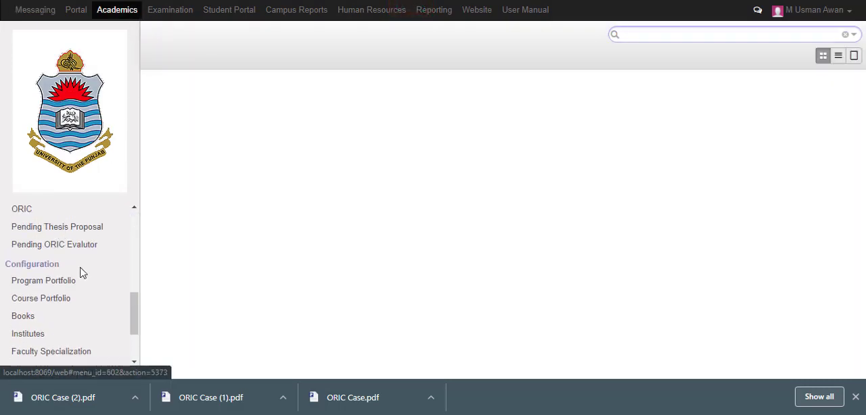
pyautogui.scroll(2, 88, 298)
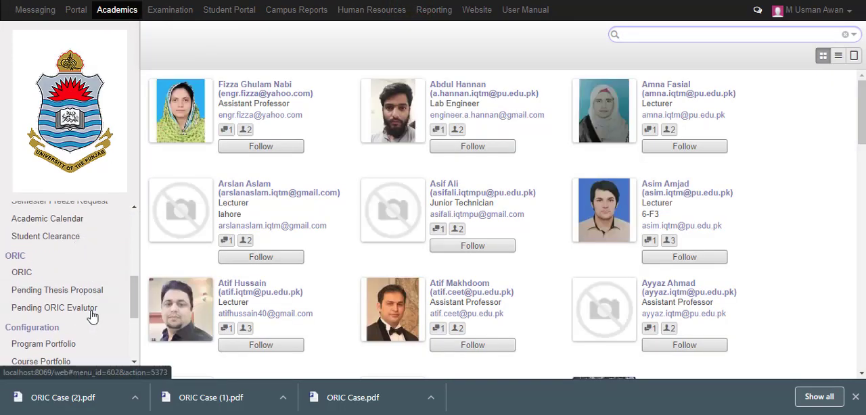
pyautogui.click(93, 312)
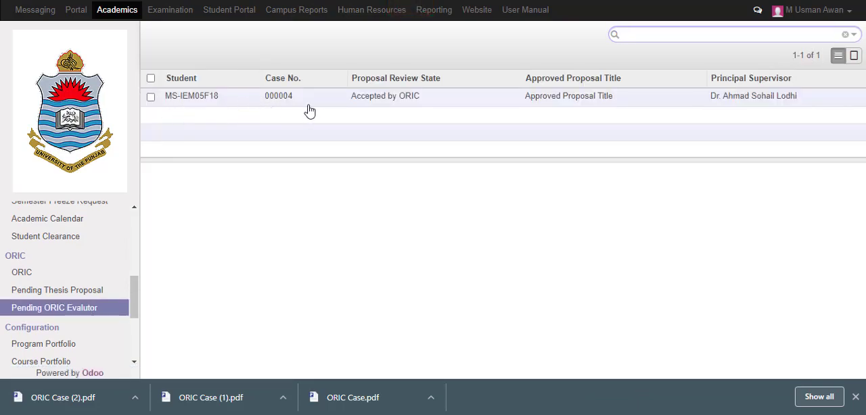
pyautogui.click(374, 110)
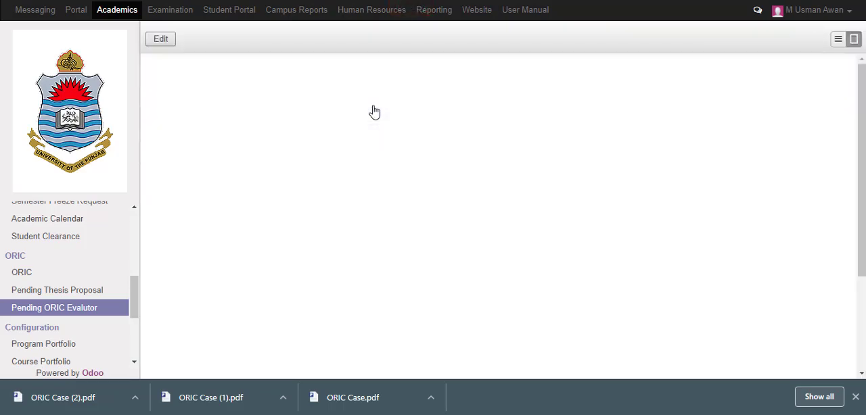
pyautogui.scroll(-3, 416, 126)
pyautogui.scroll(-5, 419, 126)
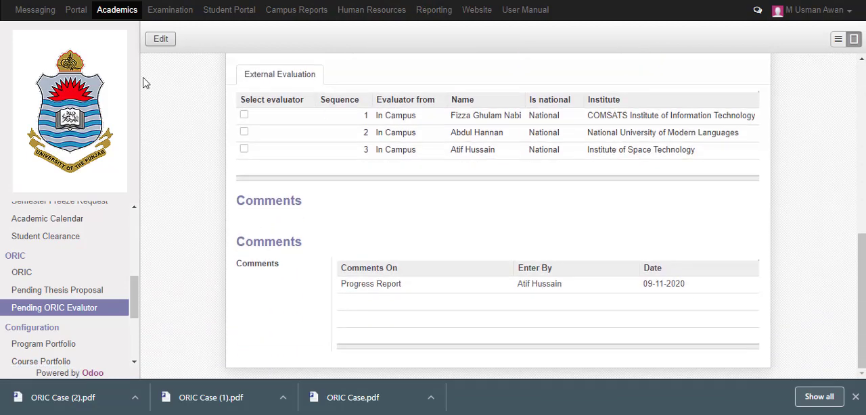
pyautogui.click(161, 39)
pyautogui.scroll(6, 424, 120)
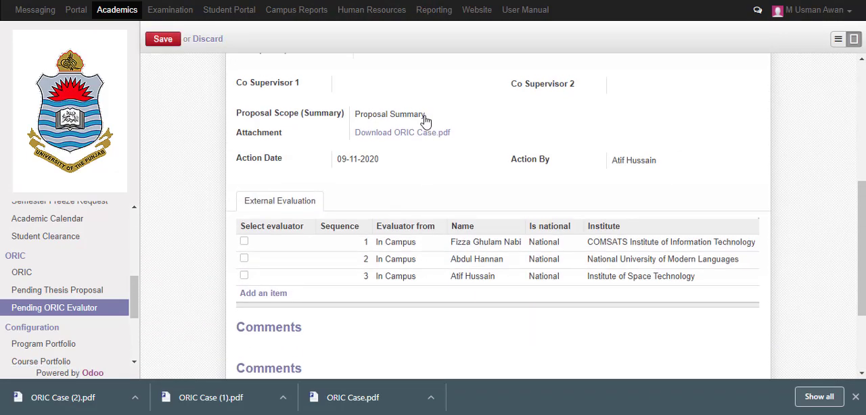
pyautogui.scroll(-2, 425, 122)
pyautogui.scroll(-3, 426, 122)
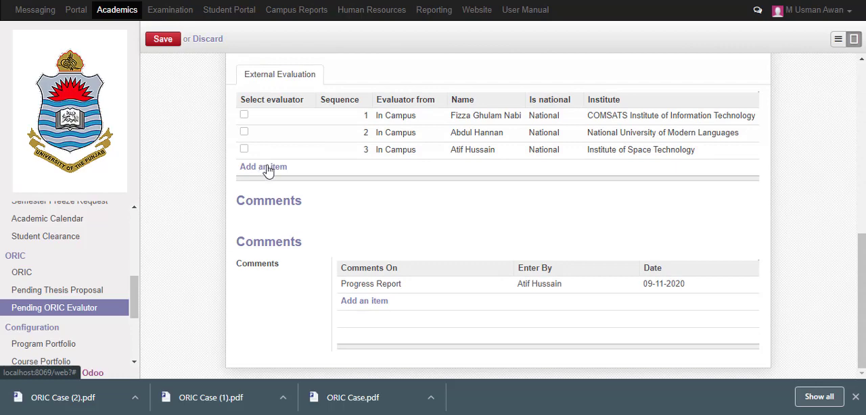
pyautogui.click(266, 168)
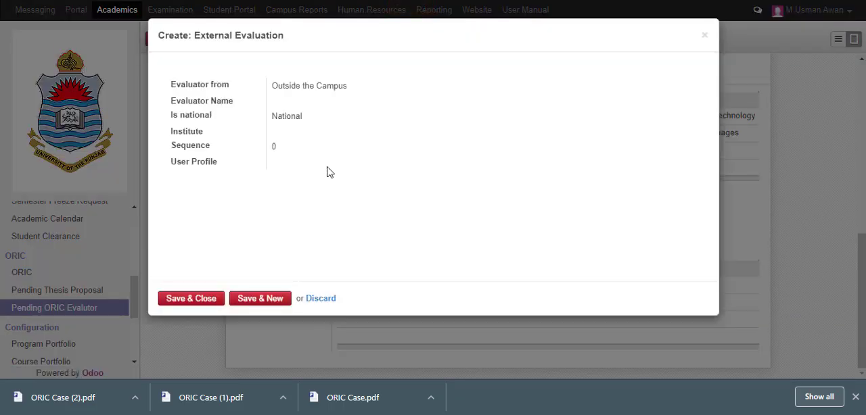
pyautogui.click(704, 35)
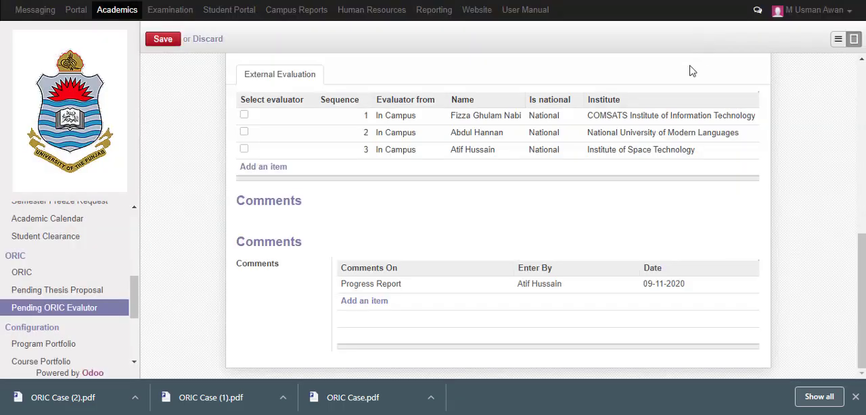
pyautogui.scroll(2, 332, 136)
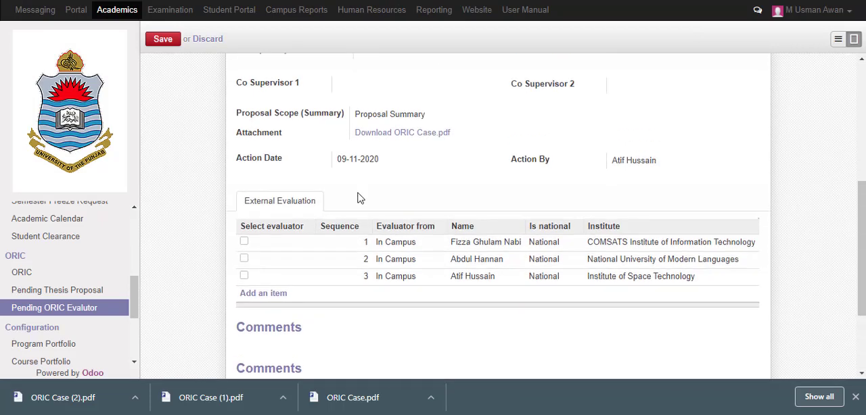
pyautogui.scroll(-2, 359, 198)
pyautogui.click(376, 301)
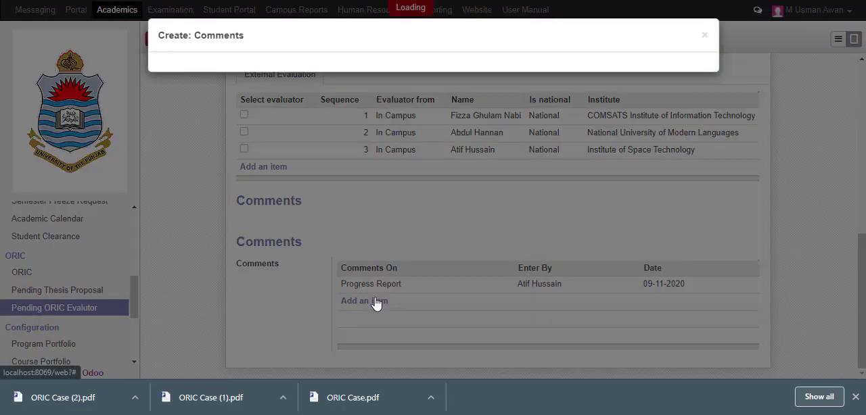
pyautogui.click(415, 99)
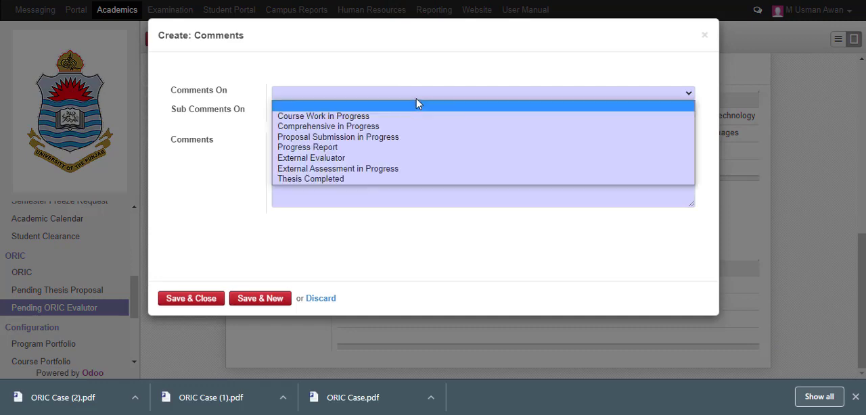
pyautogui.click(209, 116)
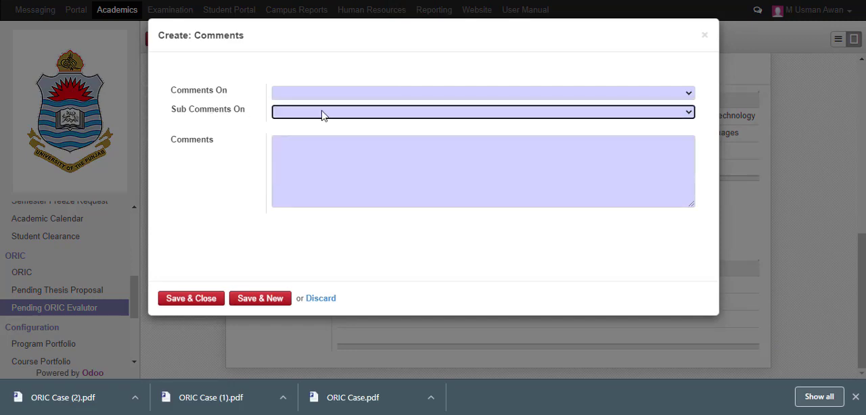
pyautogui.click(323, 115)
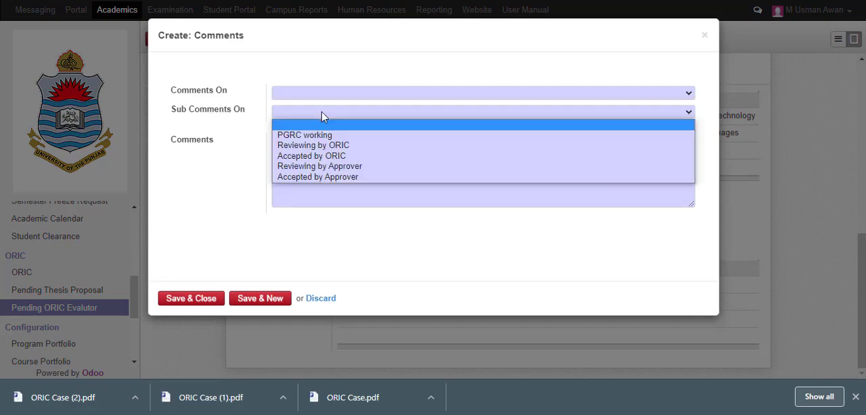
pyautogui.click(704, 36)
pyautogui.click(704, 36)
pyautogui.scroll(2, 419, 179)
pyautogui.scroll(3, 415, 179)
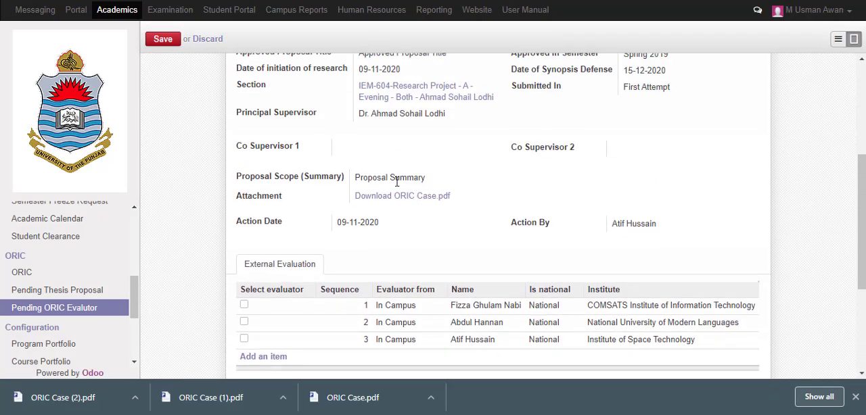
# Save the case record and approve its external evaluation at the Dean's review stage
pyautogui.scroll(4, 273, 115)
pyautogui.click(164, 39)
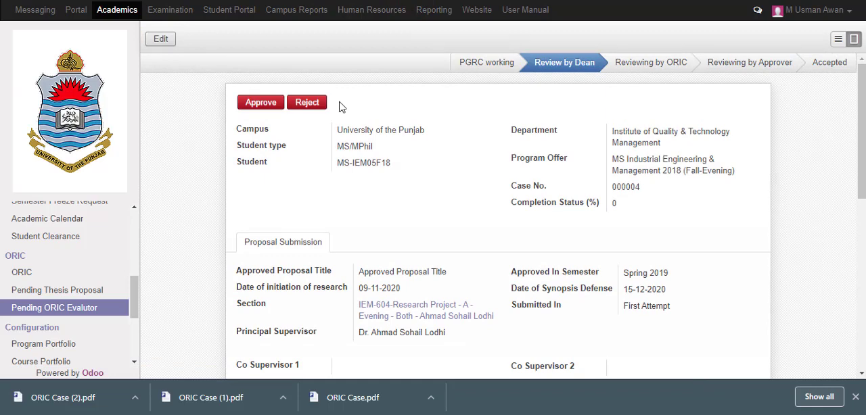
pyautogui.click(255, 105)
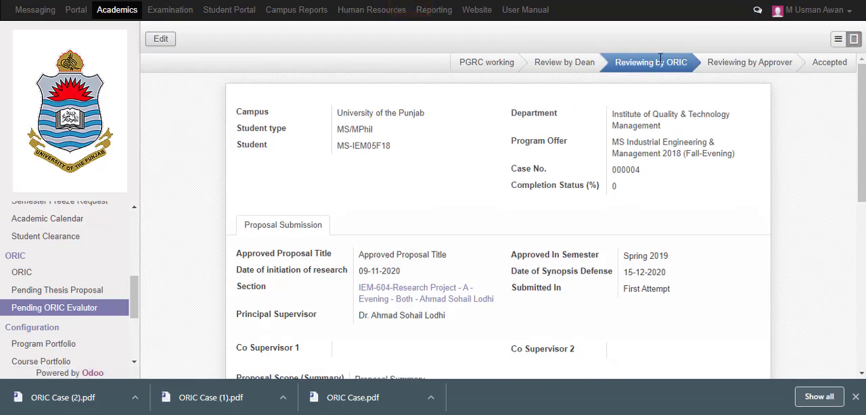
# Log out, log in to the IQTM5 database with the ORIC user's e-mail and account password, and open the Academics area
pyautogui.click(833, 19)
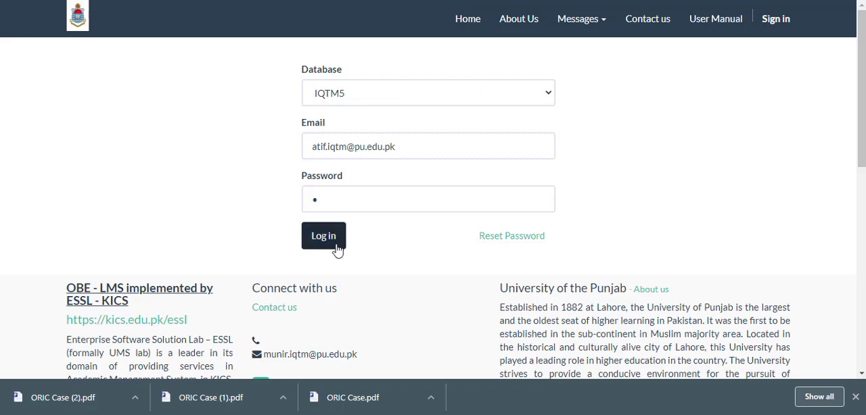
pyautogui.click(338, 246)
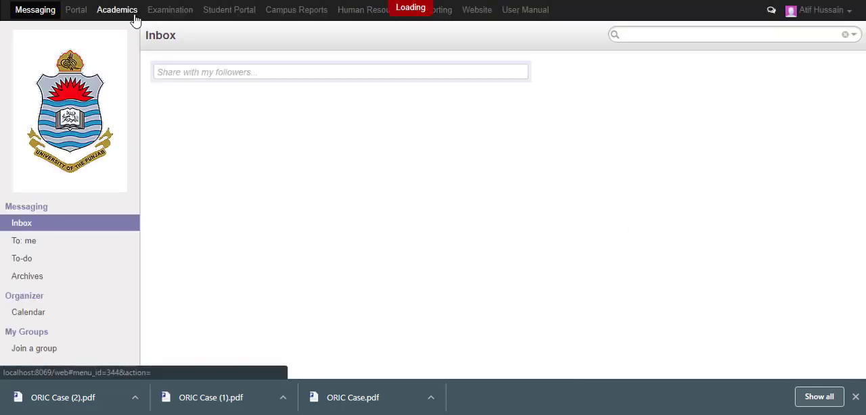
pyautogui.click(132, 15)
# Check the list of evaluators awaiting approval, and open case 000004 from the External Evaluator group of the ORIC cases
pyautogui.scroll(-6, 74, 226)
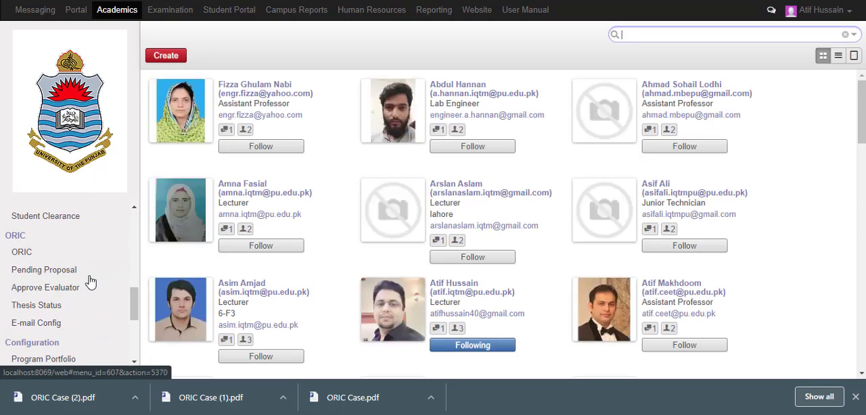
pyautogui.click(91, 290)
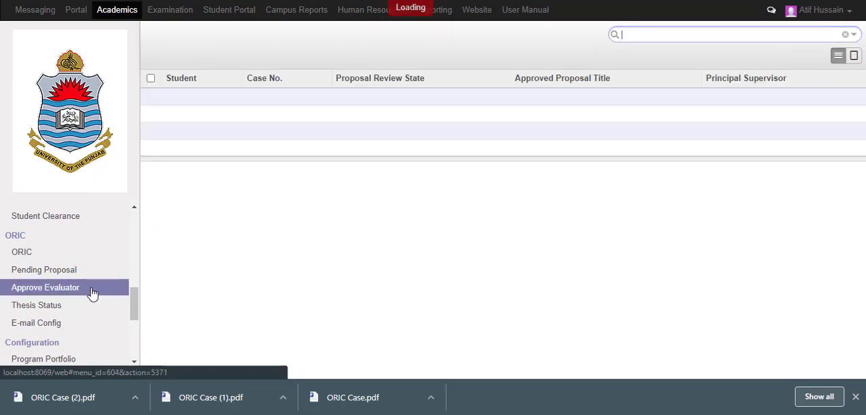
pyautogui.click(73, 256)
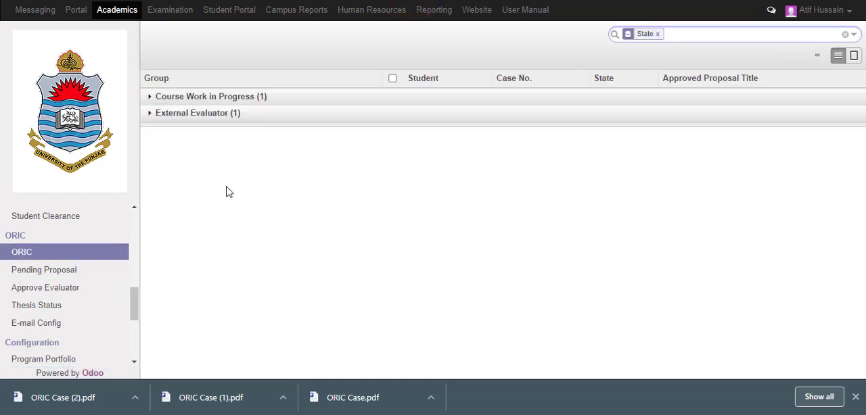
pyautogui.click(222, 117)
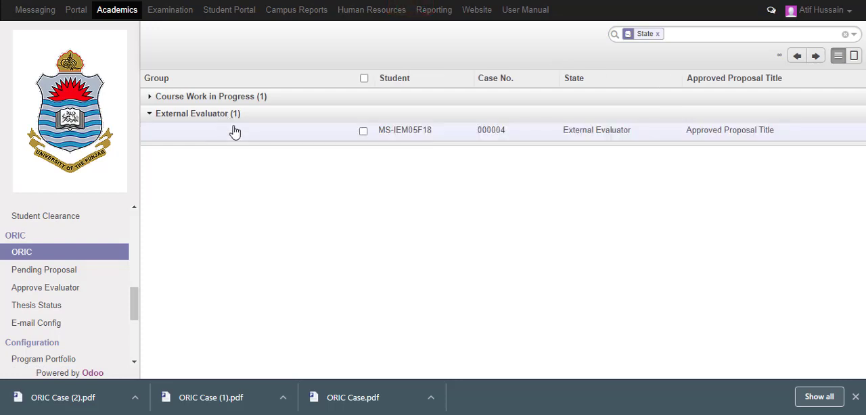
pyautogui.click(492, 132)
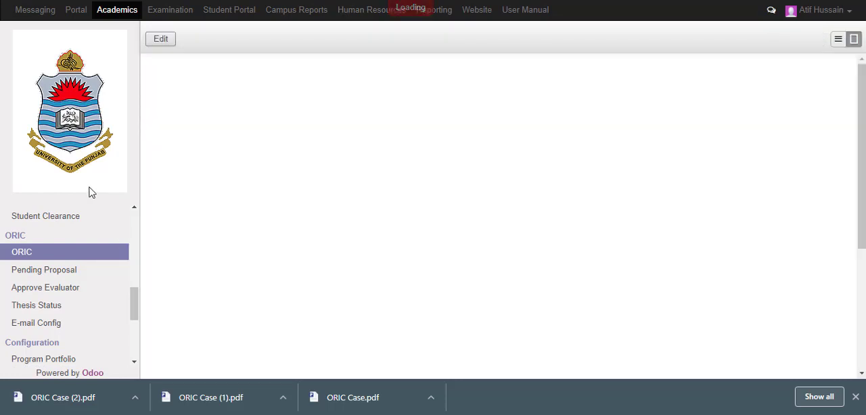
# Check the case's overall stage and show its external evaluation details
pyautogui.scroll(-4, 331, 174)
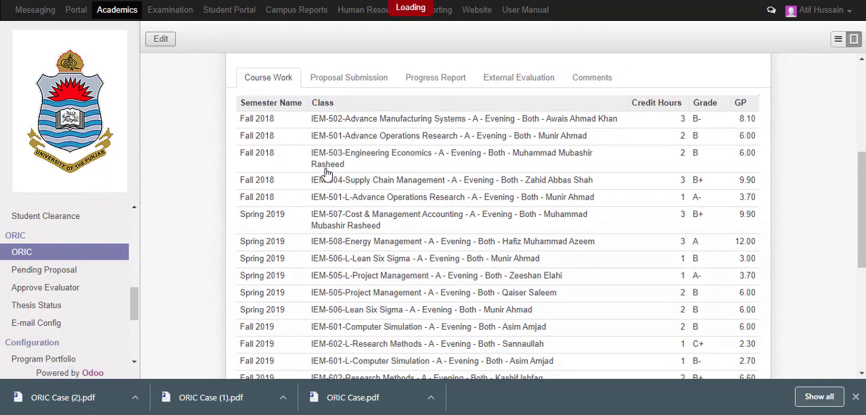
pyautogui.scroll(-3, 529, 133)
pyautogui.scroll(3, 529, 134)
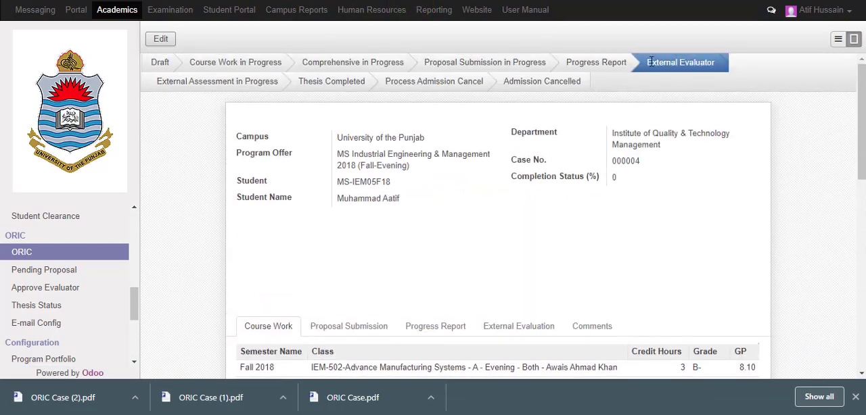
pyautogui.scroll(-1, 329, 178)
pyautogui.scroll(-3, 439, 197)
pyautogui.click(541, 206)
pyautogui.scroll(-2, 433, 203)
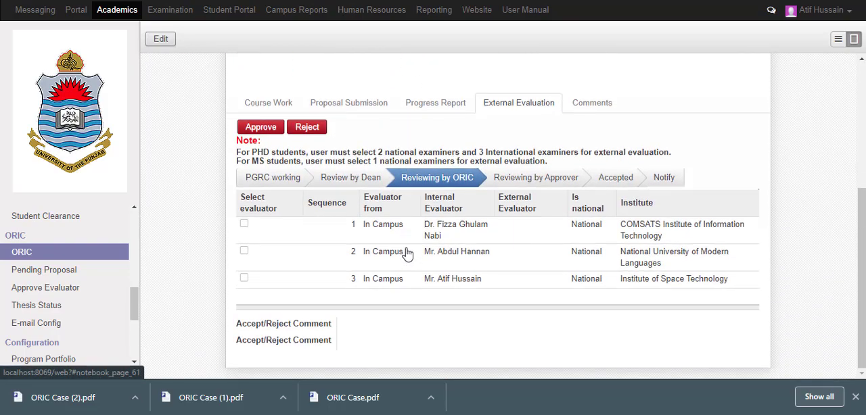
# Edit the case and enter "Accepted conditional to approver" as the first Accept/Reject Comment of the external evaluation
pyautogui.click(160, 39)
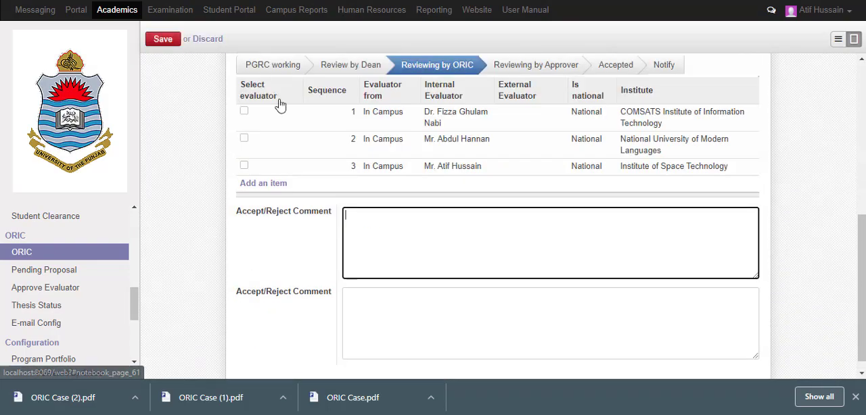
pyautogui.scroll(-2, 382, 207)
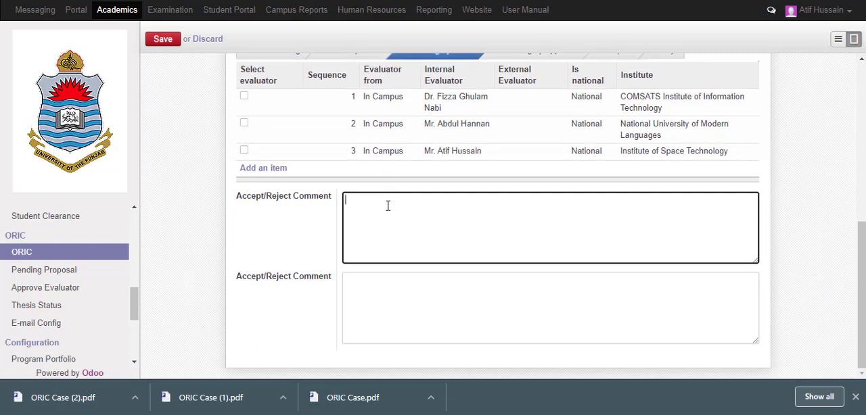
pyautogui.scroll(2, 392, 203)
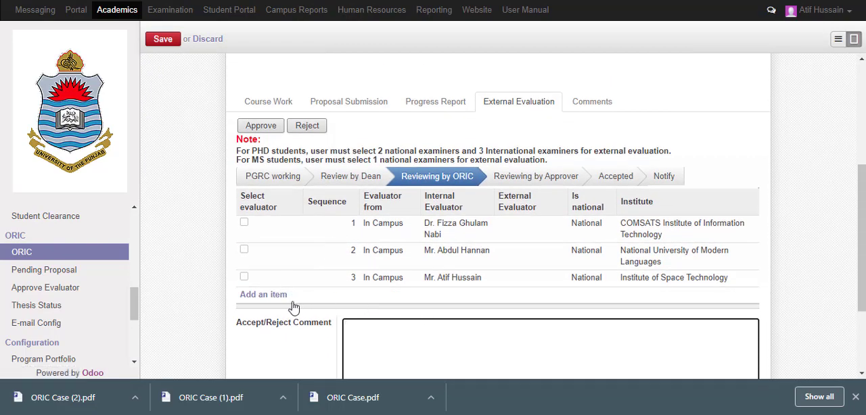
pyautogui.write('Accept')
pyautogui.scroll(-2, 463, 291)
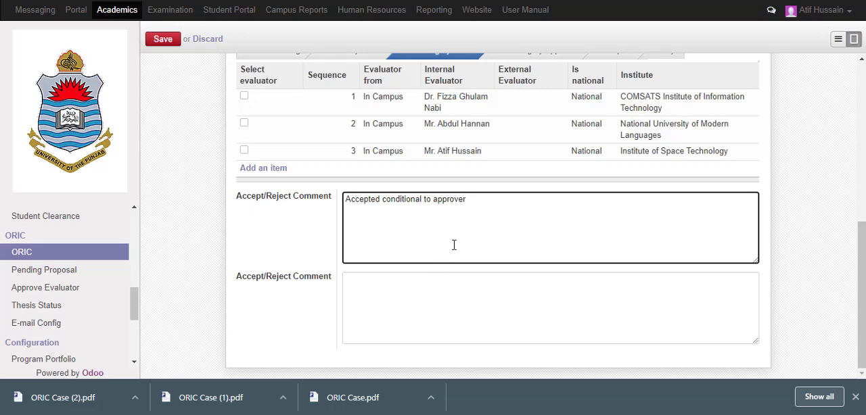
# Copy the first Accept/Reject Comment's text into the second Accept/Reject Comment
pyautogui.moveTo(473, 203); pyautogui.dragTo(264, 230)
pyautogui.hotkey('ctrl', 'c')
pyautogui.click(430, 308)
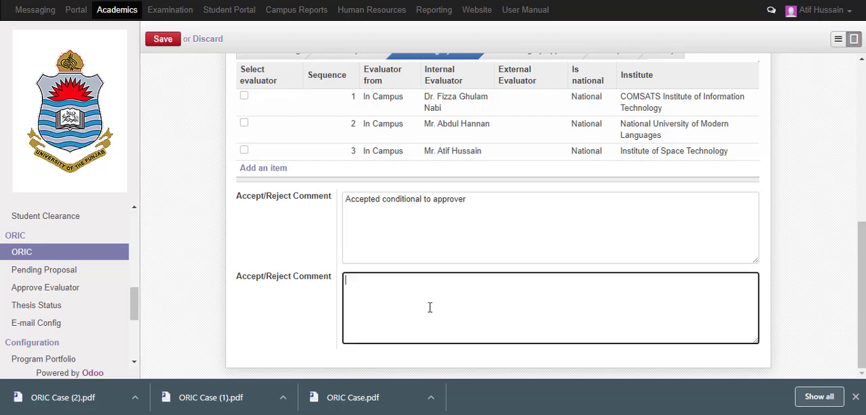
pyautogui.hotkey('ctrl', 'v')
pyautogui.scroll(2, 410, 203)
pyautogui.scroll(-1, 406, 212)
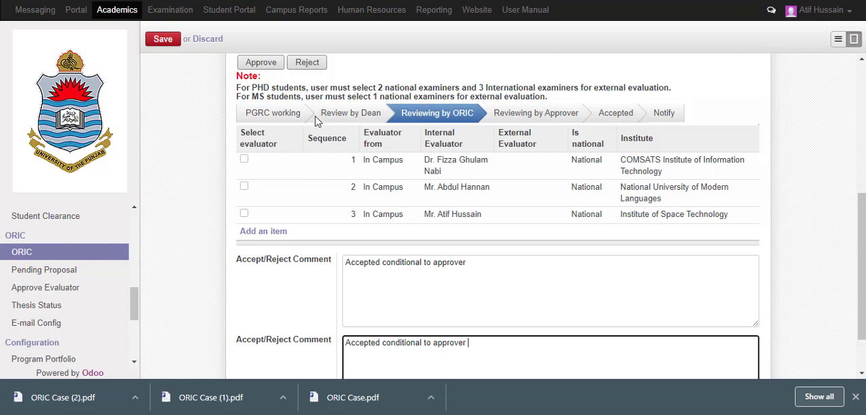
# Approve the external evaluation and forward case 000004 to the Approver
pyautogui.scroll(2, 335, 195)
pyautogui.click(260, 189)
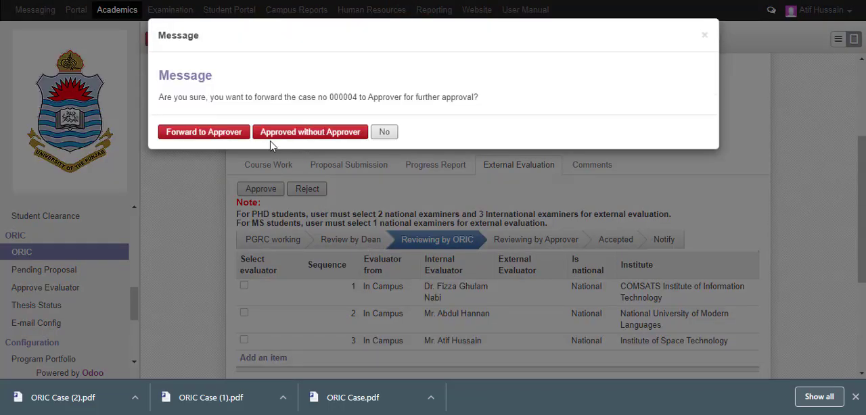
pyautogui.click(215, 138)
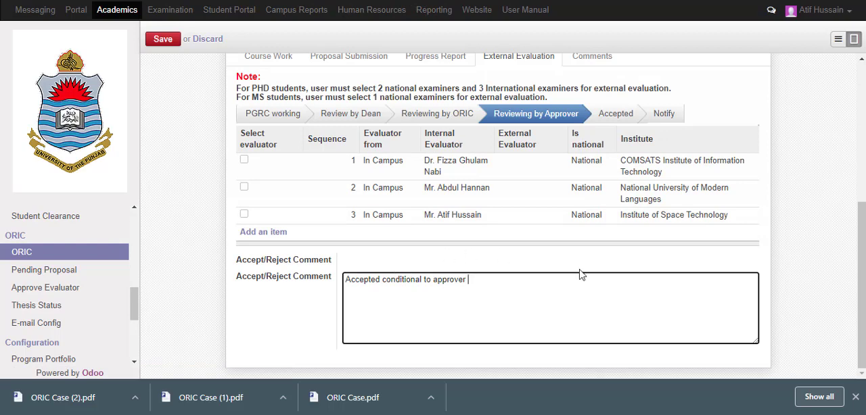
# Save the case with "Accepted conditional to approver" in the external evaluation's second Accept/Reject Comment
pyautogui.scroll(2, 626, 249)
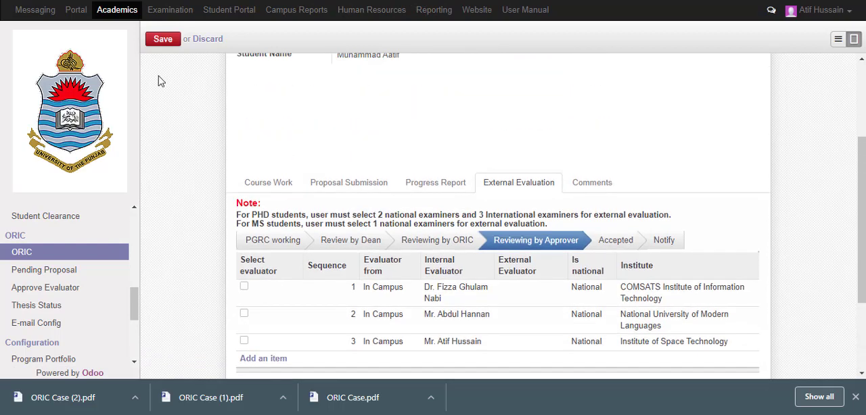
pyautogui.click(162, 41)
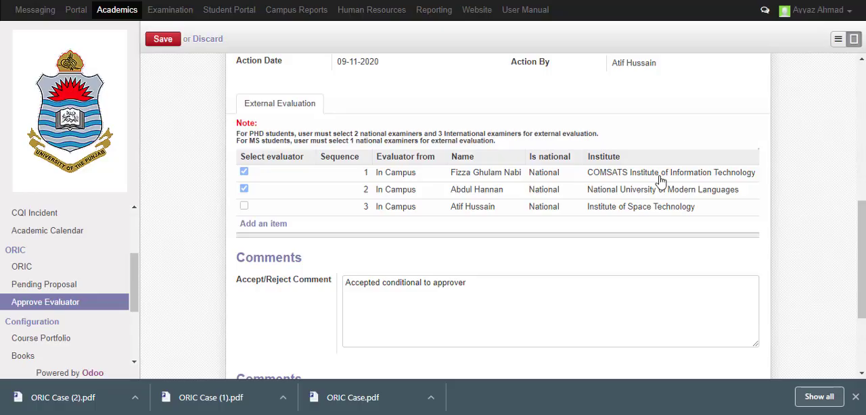
# Open case 000004 for evaluator approval and view the first evaluator's external evaluation details
pyautogui.scroll(10, 608, 232)
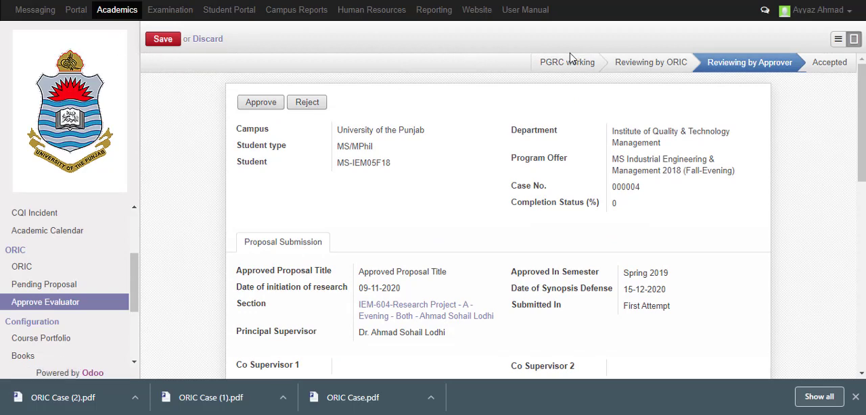
pyautogui.click(57, 302)
pyautogui.click(497, 97)
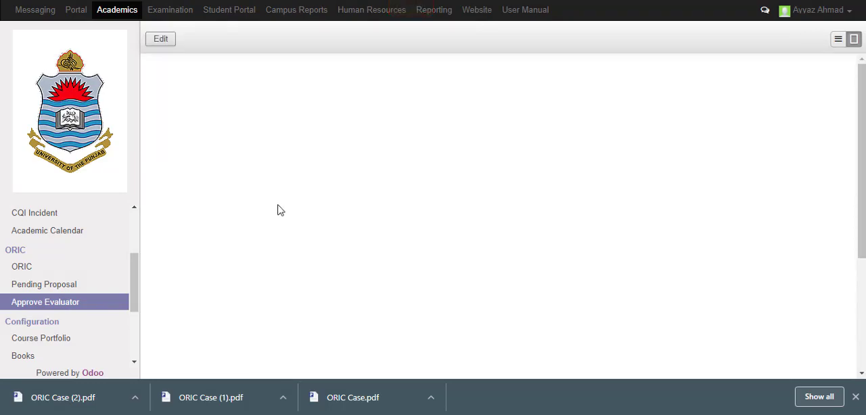
pyautogui.scroll(-10, 536, 184)
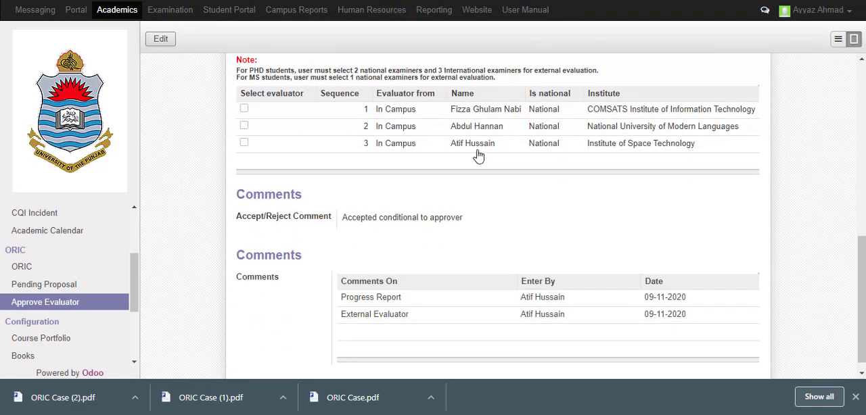
pyautogui.click(261, 111)
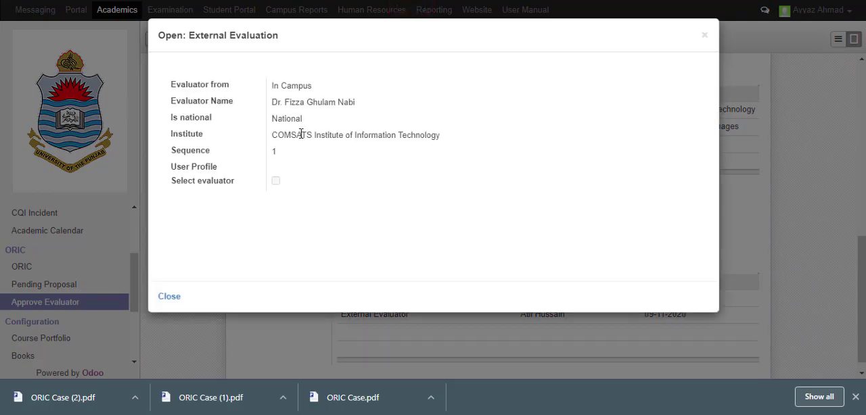
pyautogui.click(703, 36)
# Edit the record and mark the first evaluator, from COMSATS Institute of Information Technology, as selected
pyautogui.click(162, 39)
pyautogui.click(330, 124)
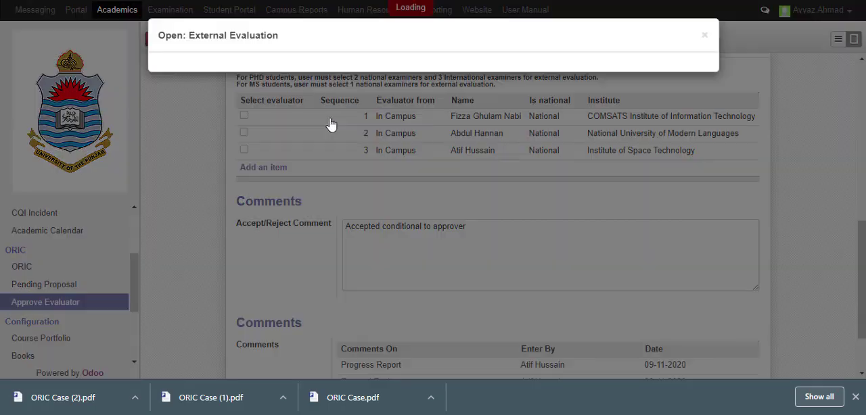
pyautogui.click(276, 181)
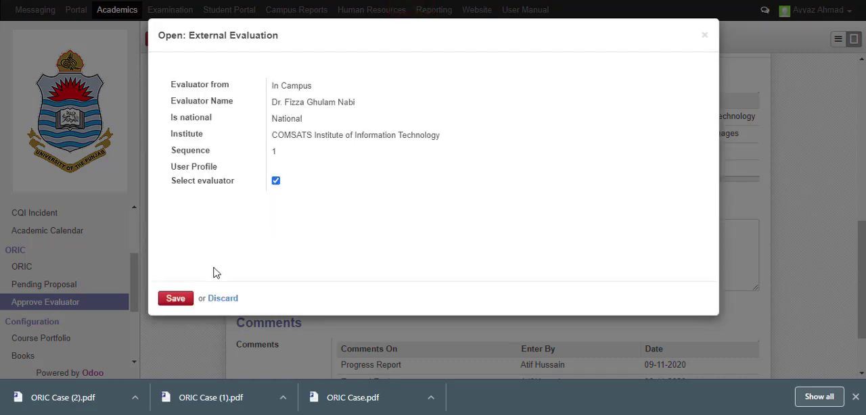
pyautogui.click(187, 302)
# Mark the second evaluator (National University of Modern Languages) and the third (Institute of Space Technology) as selected
pyautogui.click(281, 137)
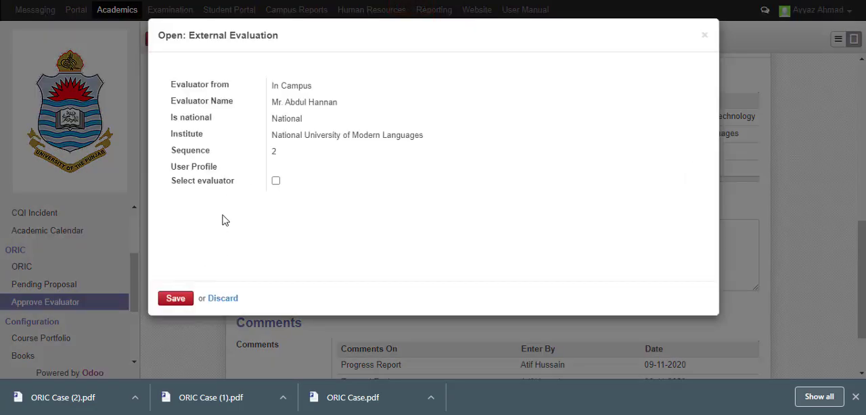
pyautogui.click(190, 300)
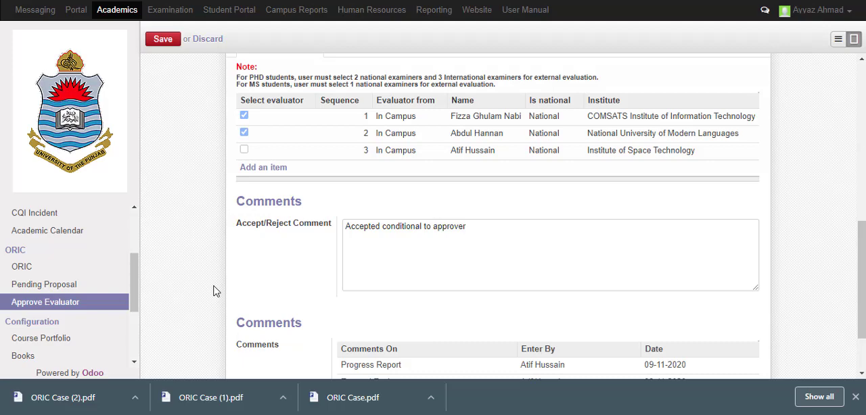
pyautogui.click(274, 150)
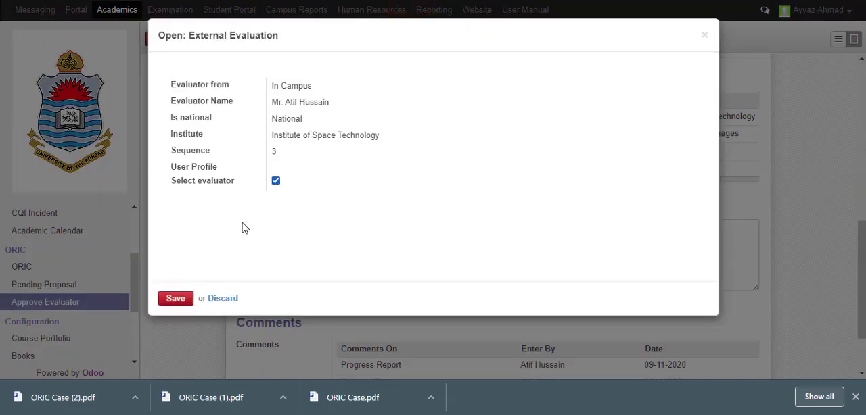
pyautogui.click(184, 300)
# Save the evaluator selection and try to approve the case's external evaluation with all three evaluators selected
pyautogui.scroll(-1, 396, 160)
pyautogui.scroll(8, 396, 161)
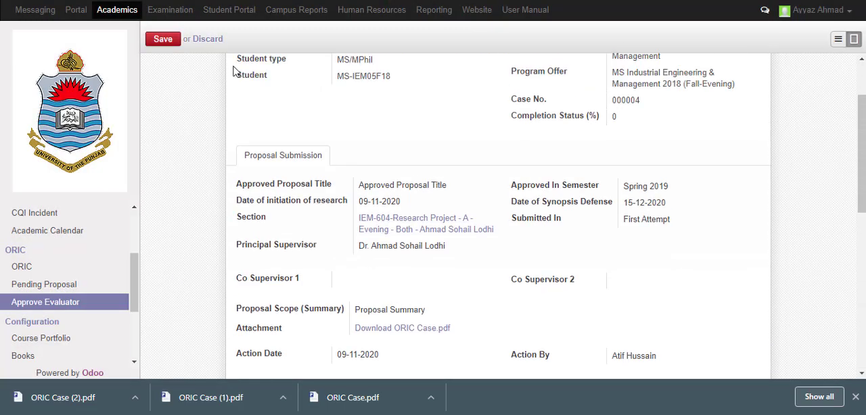
pyautogui.click(164, 40)
pyautogui.click(273, 103)
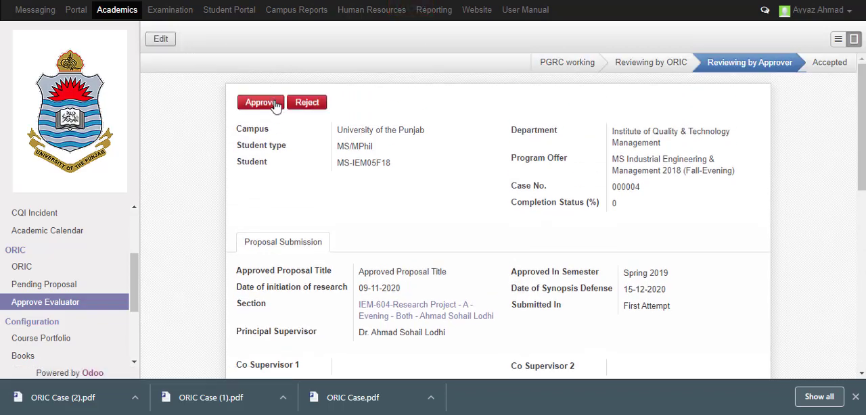
pyautogui.click(274, 104)
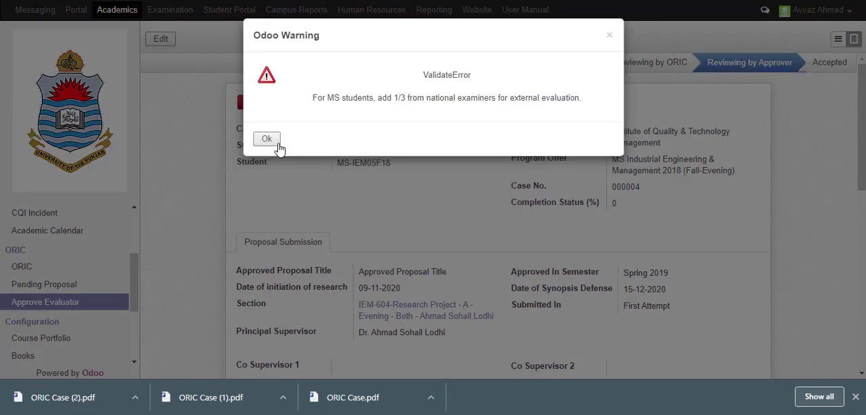
pyautogui.click(267, 138)
# Review the external evaluation list and open individual evaluators' details to check their selection
pyautogui.scroll(-6, 342, 186)
pyautogui.scroll(2, 342, 185)
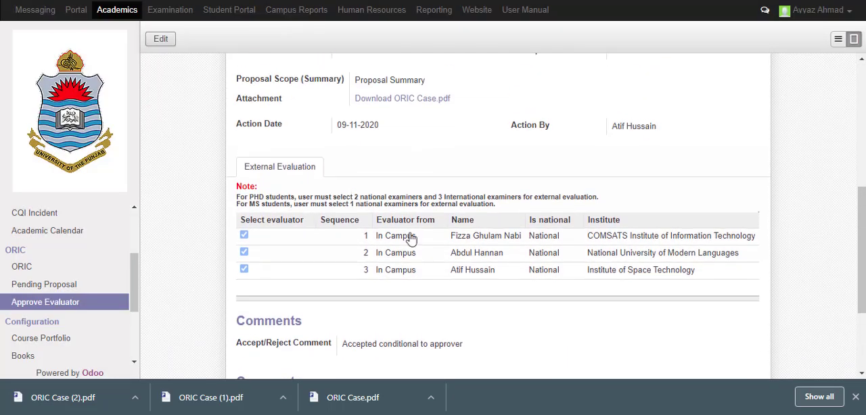
pyautogui.scroll(-4, 411, 238)
pyautogui.click(400, 133)
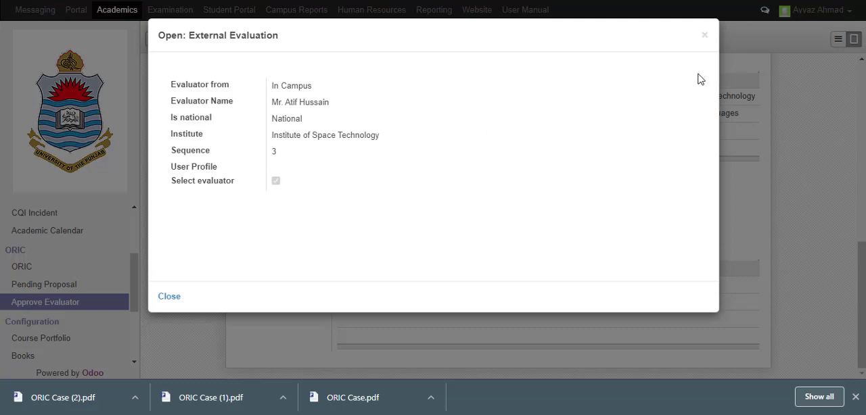
pyautogui.click(704, 37)
pyautogui.click(342, 120)
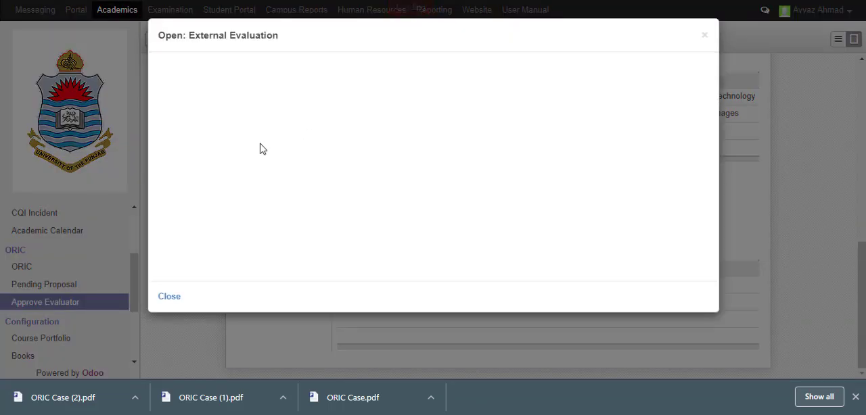
pyautogui.click(704, 36)
pyautogui.scroll(5, 257, 111)
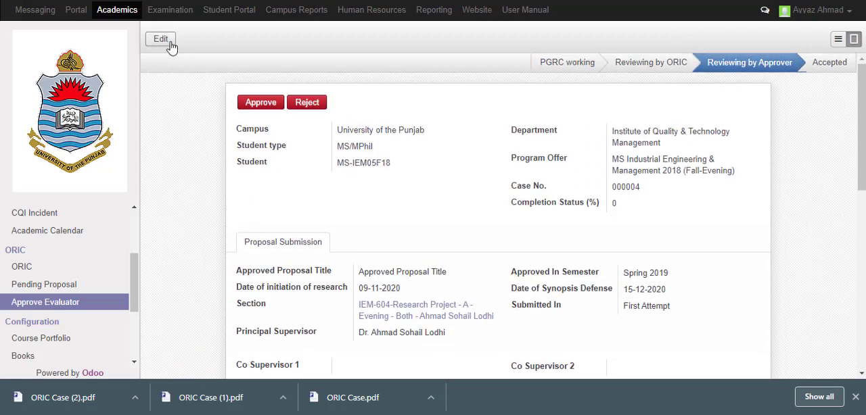
# Put the record back into edit mode, open a blank external evaluator entry and discard it
pyautogui.click(160, 39)
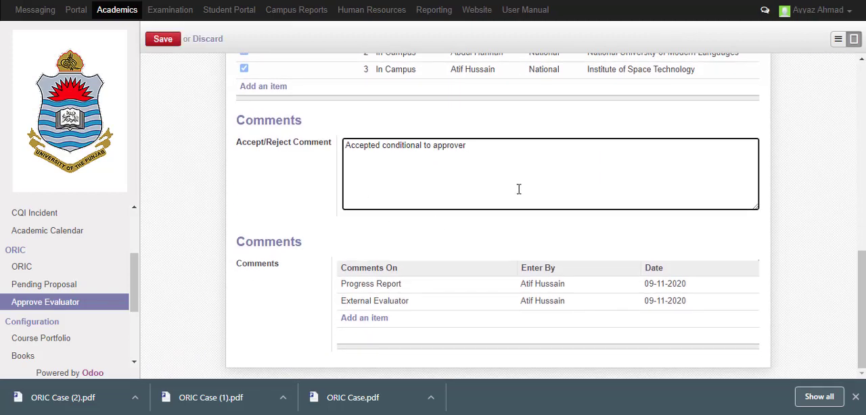
pyautogui.scroll(3, 499, 198)
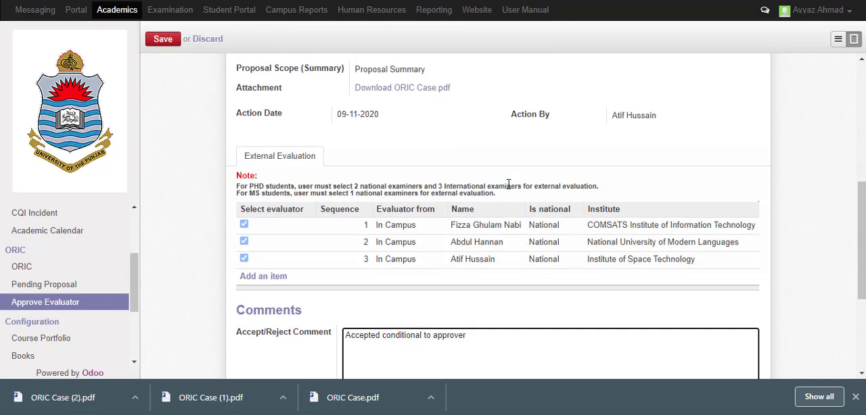
pyautogui.click(262, 276)
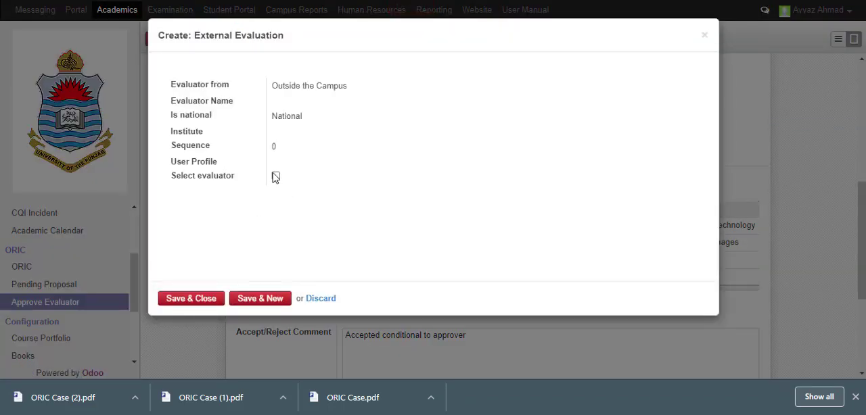
pyautogui.click(313, 299)
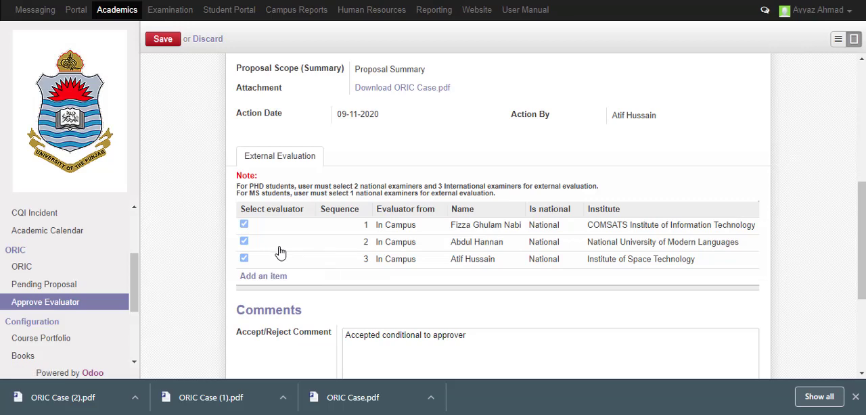
pyautogui.click(281, 246)
pyautogui.click(276, 181)
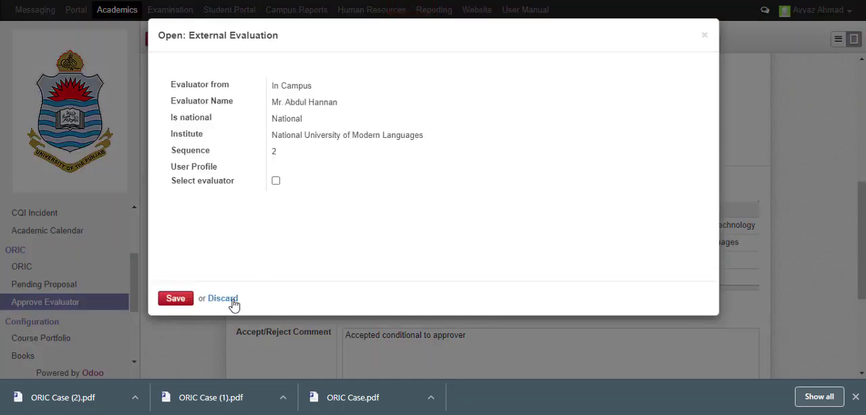
pyautogui.click(229, 301)
pyautogui.click(265, 259)
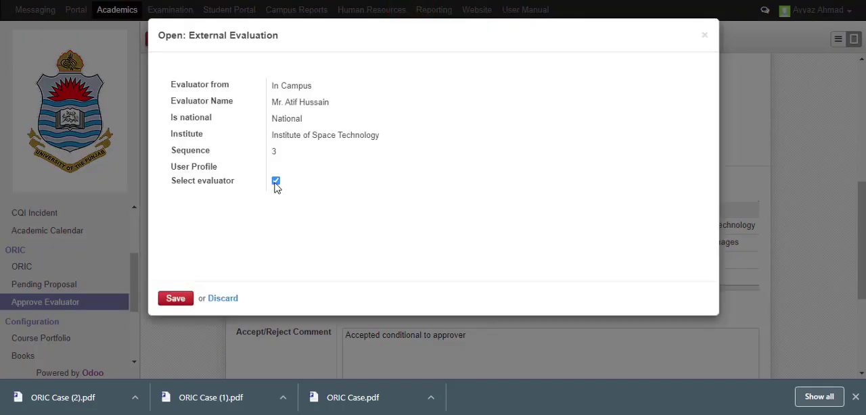
pyautogui.click(276, 181)
pyautogui.click(224, 299)
# Keep the COMSATS evaluator selected and deselect the National University of Modern Languages and Institute of Space Technology evaluators
pyautogui.click(284, 230)
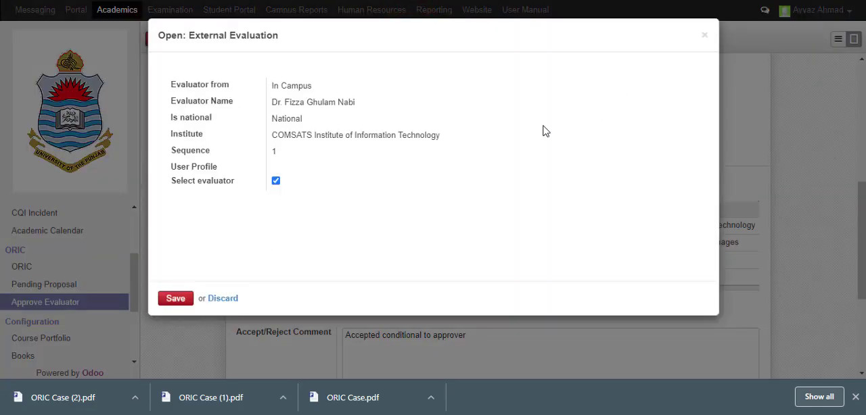
pyautogui.click(191, 298)
pyautogui.click(274, 244)
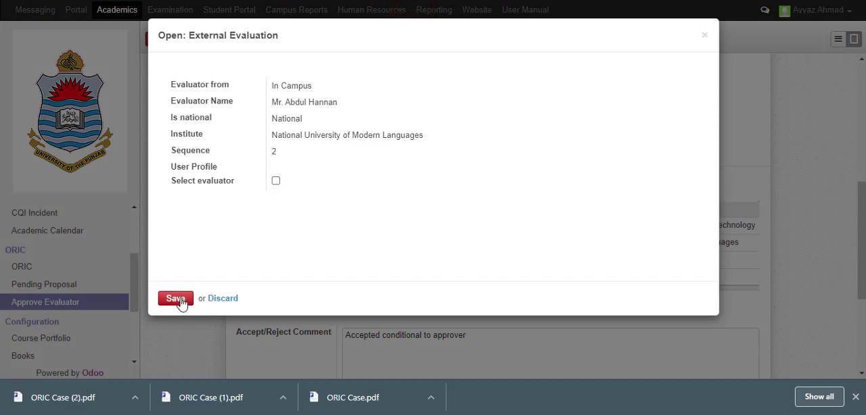
pyautogui.click(179, 301)
pyautogui.click(279, 261)
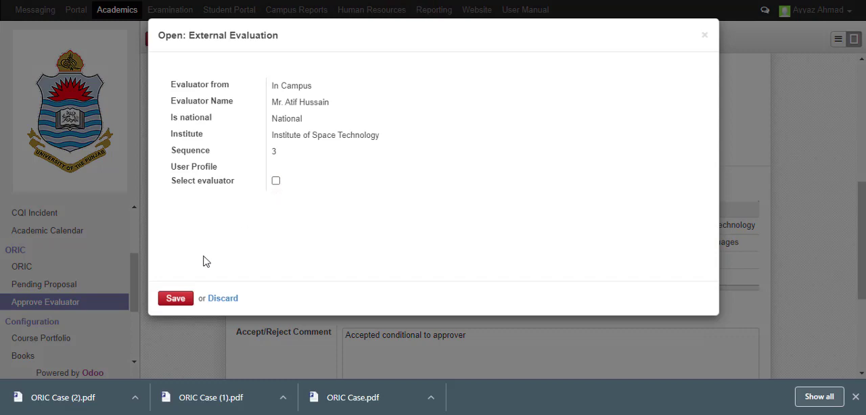
pyautogui.click(177, 300)
# Save the record and approve the external evaluation of case 000004 with the single selected evaluator
pyautogui.scroll(5, 168, 66)
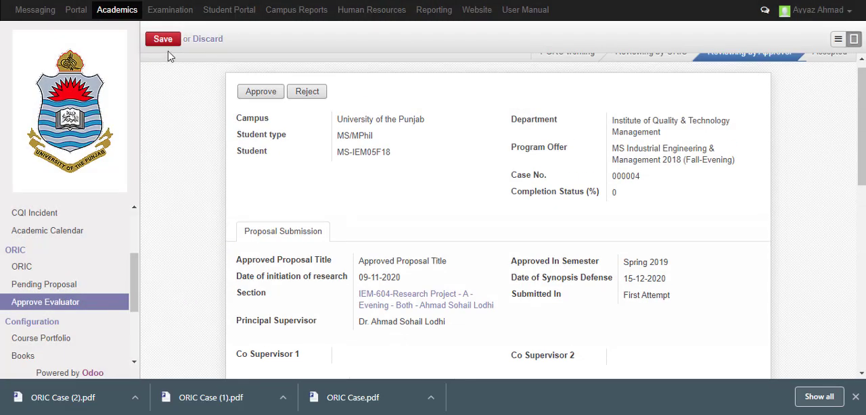
pyautogui.click(169, 42)
pyautogui.click(273, 98)
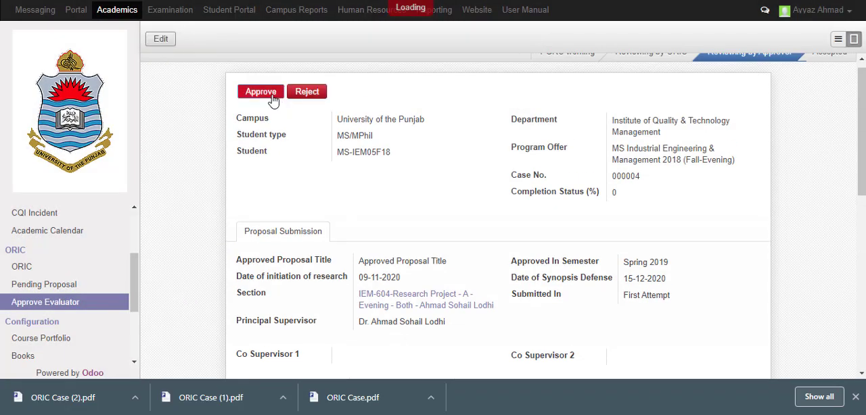